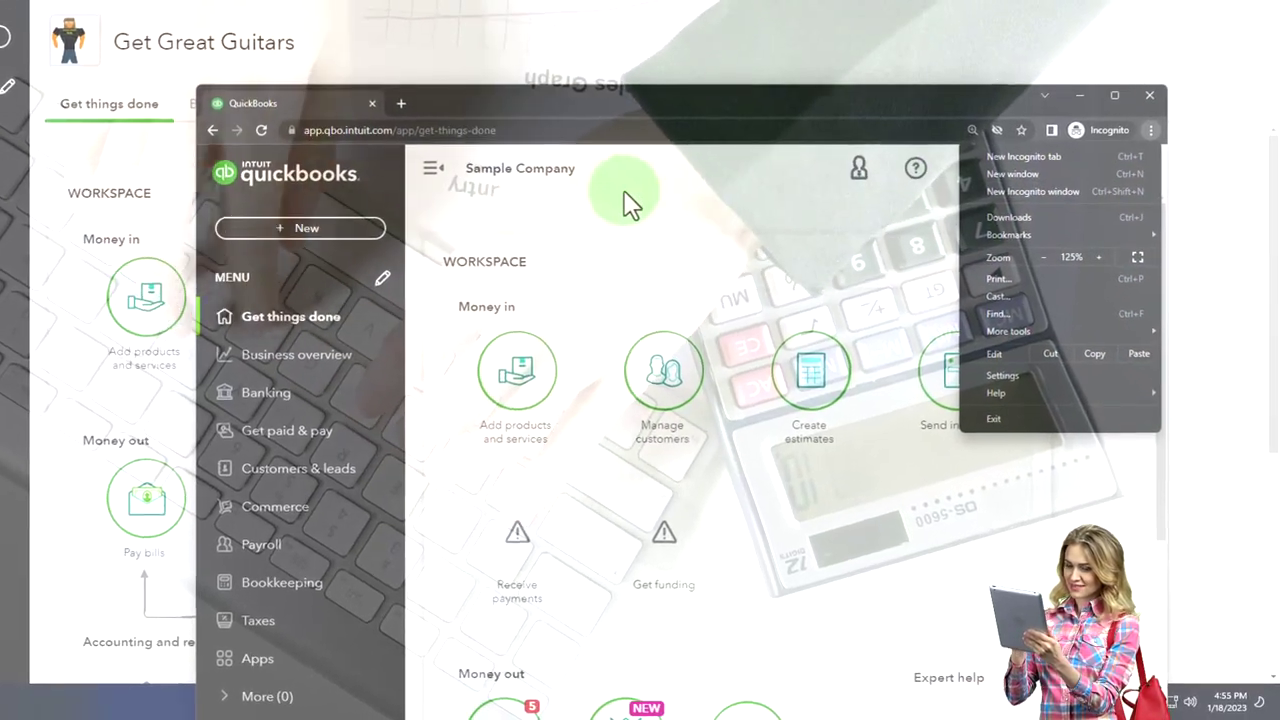
left_click(708, 266)
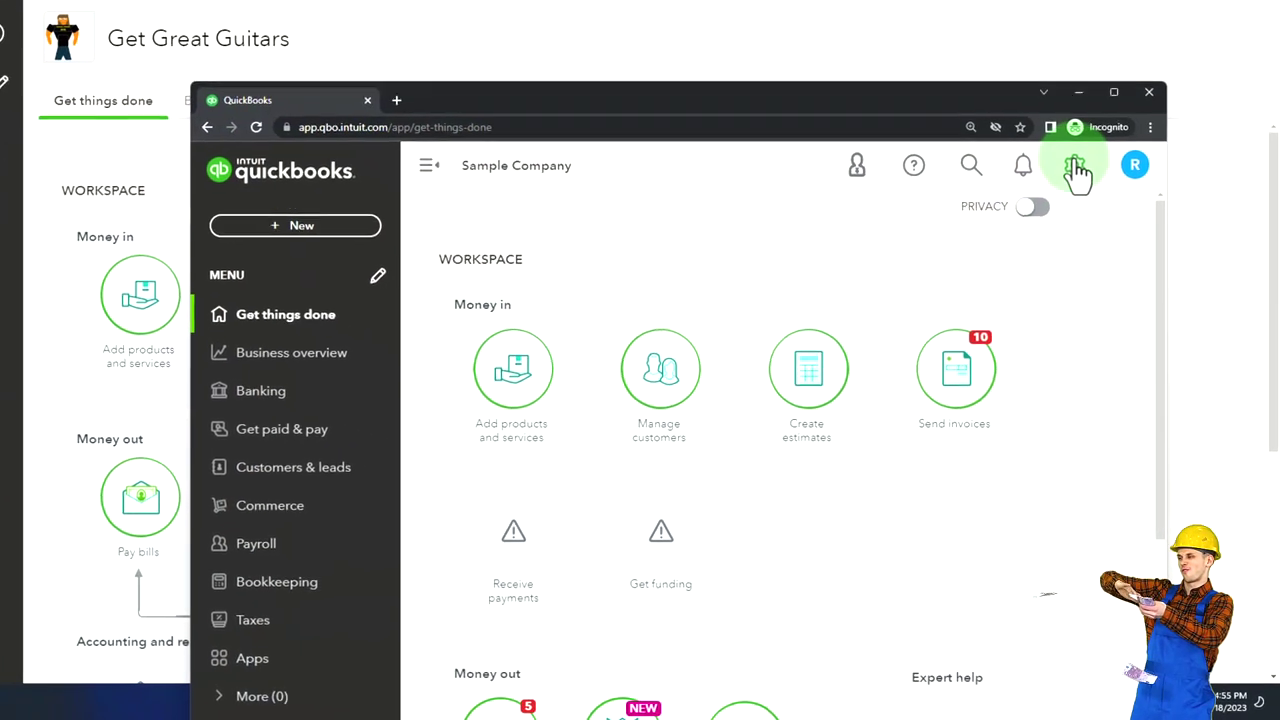
left_click(1100, 235)
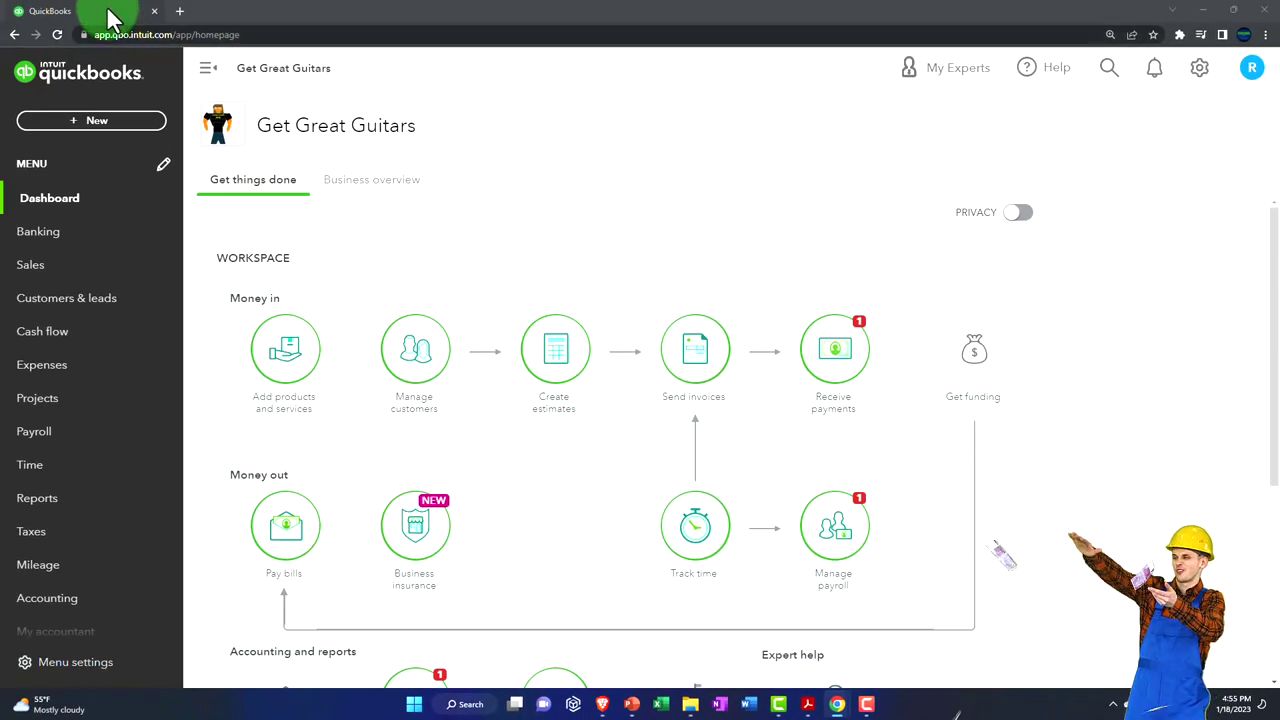
Duplicate the Get Great Guitars QuickBooks browser tab twice so three tabs are open
right_click(112, 18)
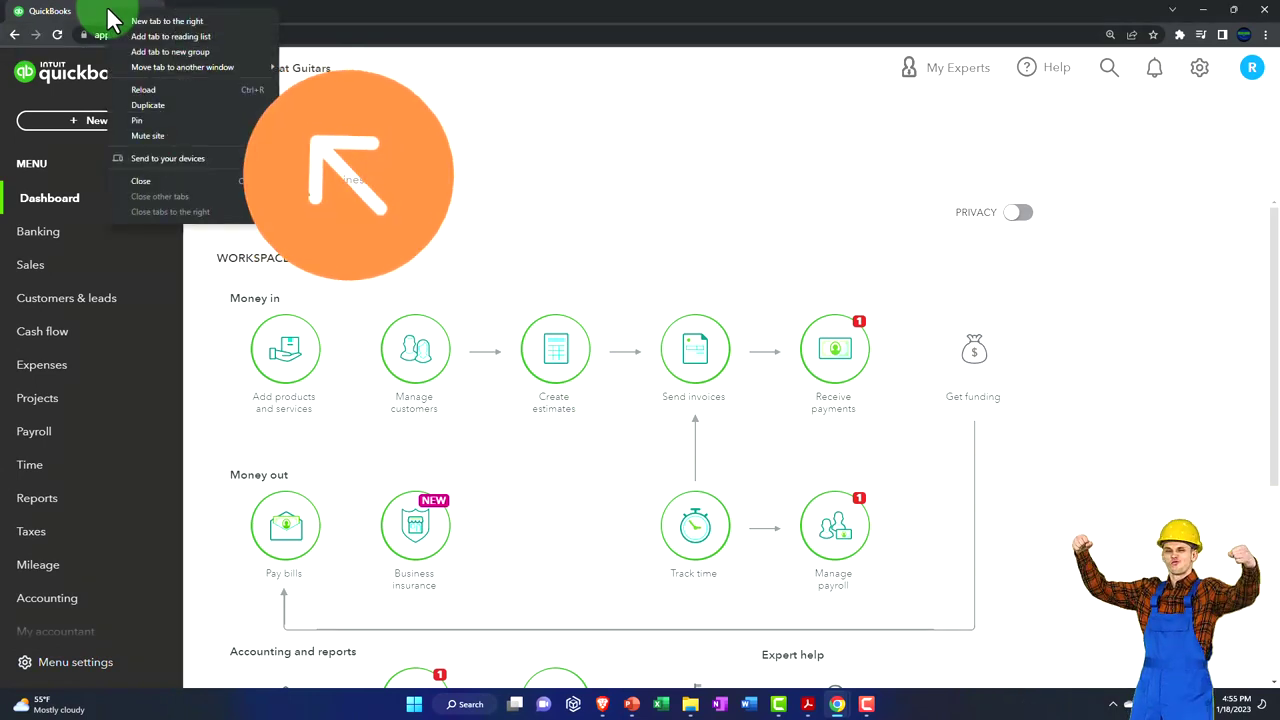
left_click(190, 104)
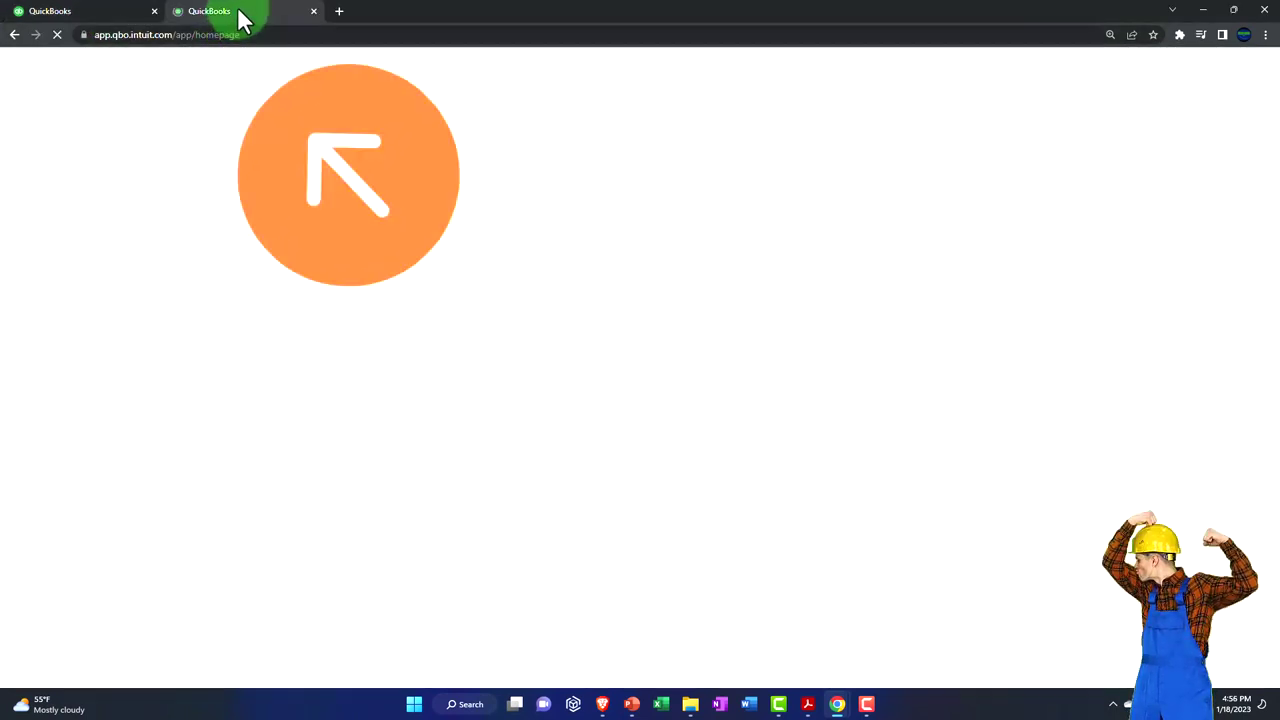
right_click(239, 12)
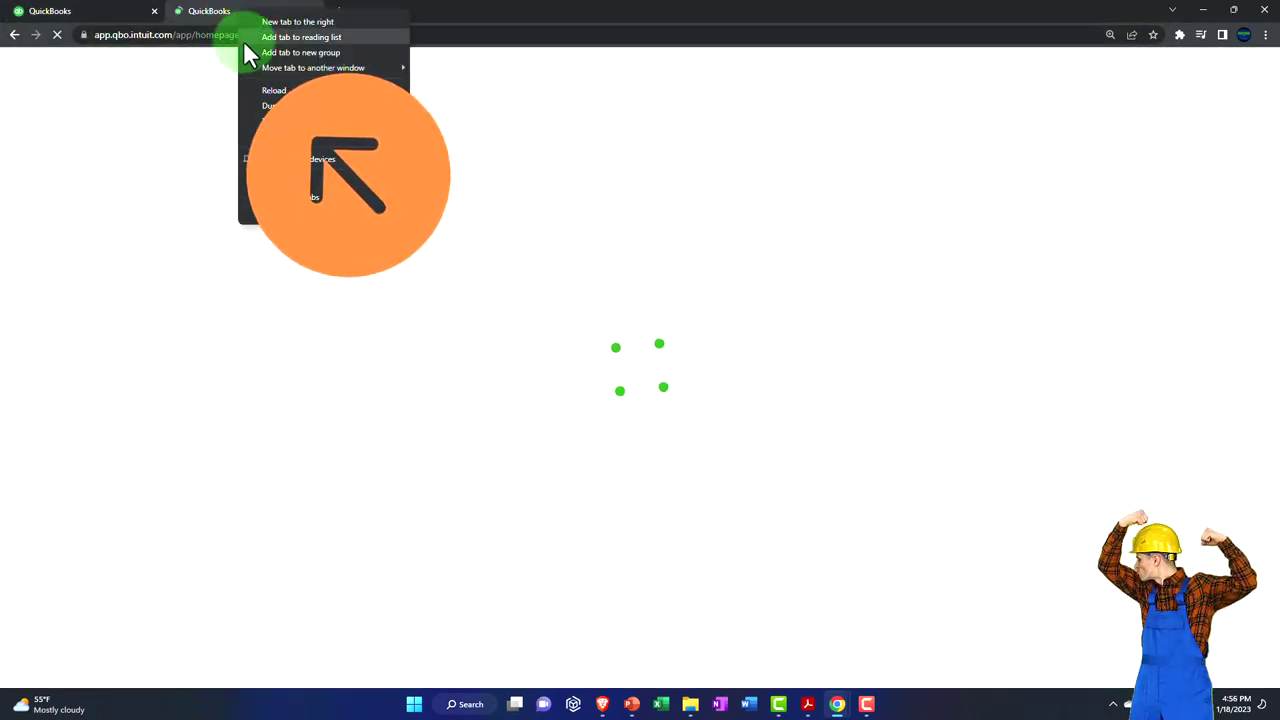
left_click(257, 106)
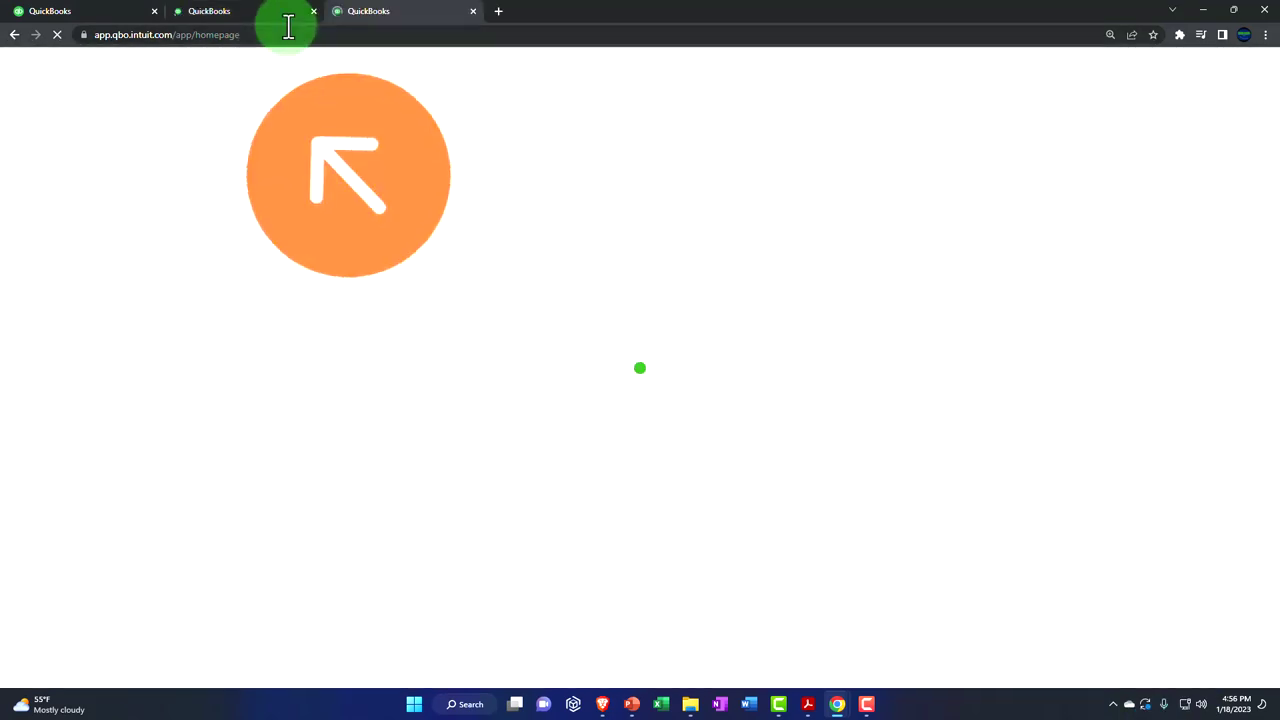
Open the Balance Sheet report for Get Great Guitars in the second browser tab
left_click(276, 14)
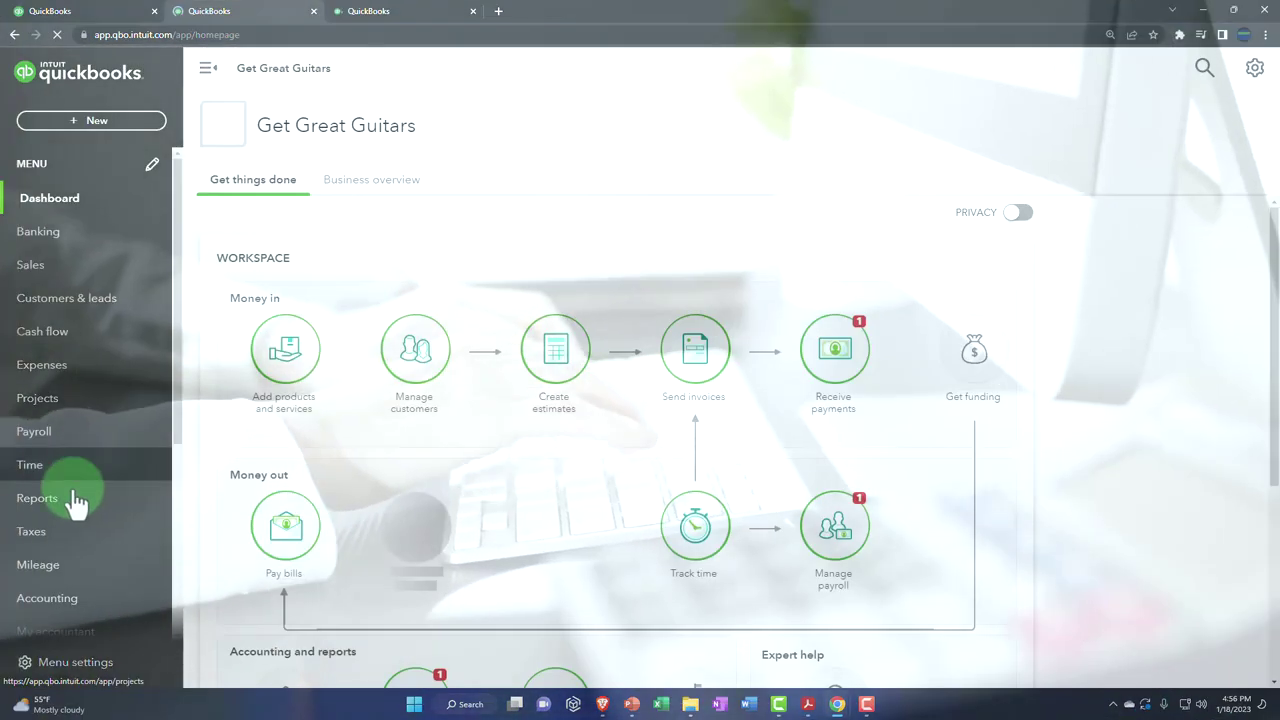
left_click(72, 500)
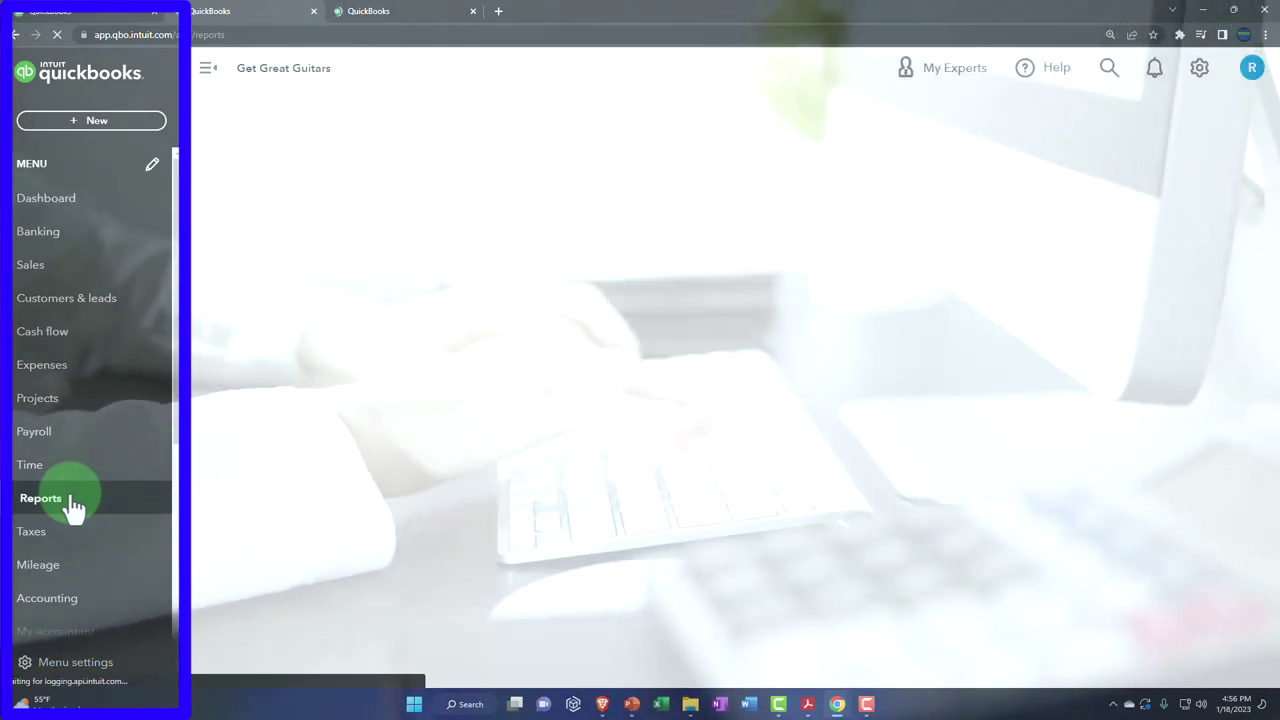
left_click(303, 497)
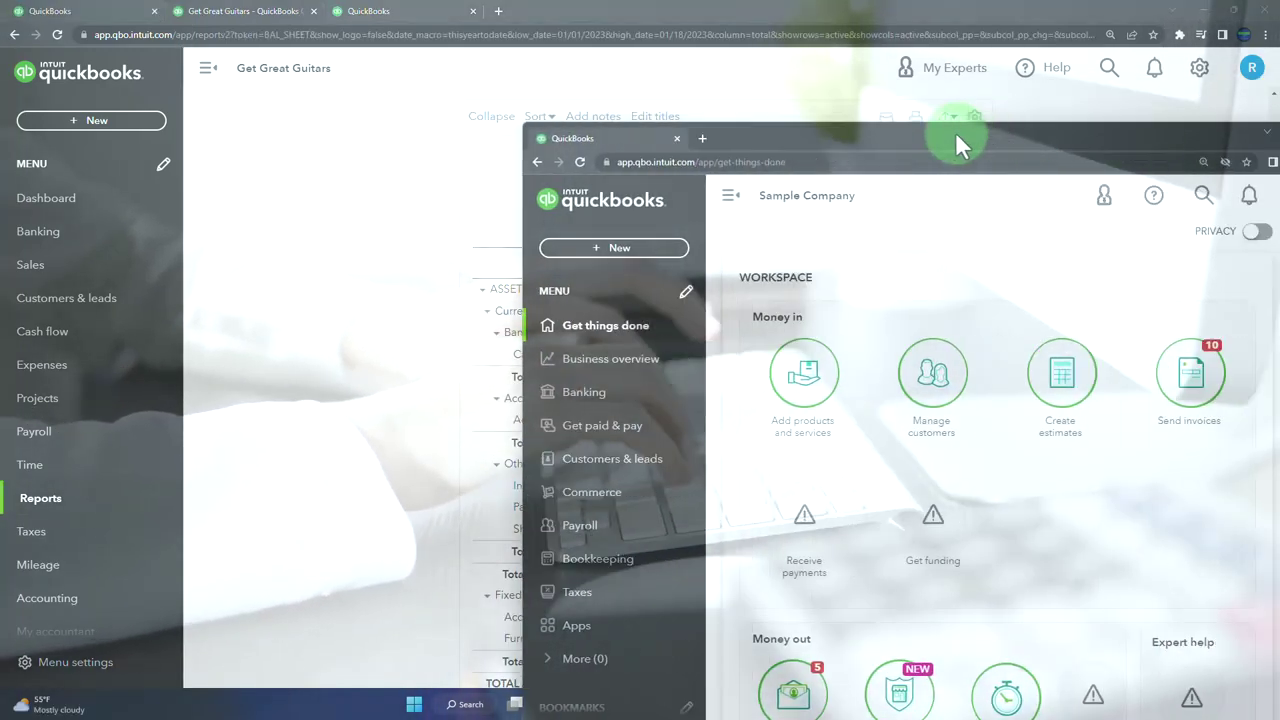
Look at where the Reports page sits under Business overview in the Sample Company window, then minimize that window
left_click_drag(955, 145, 809, 92)
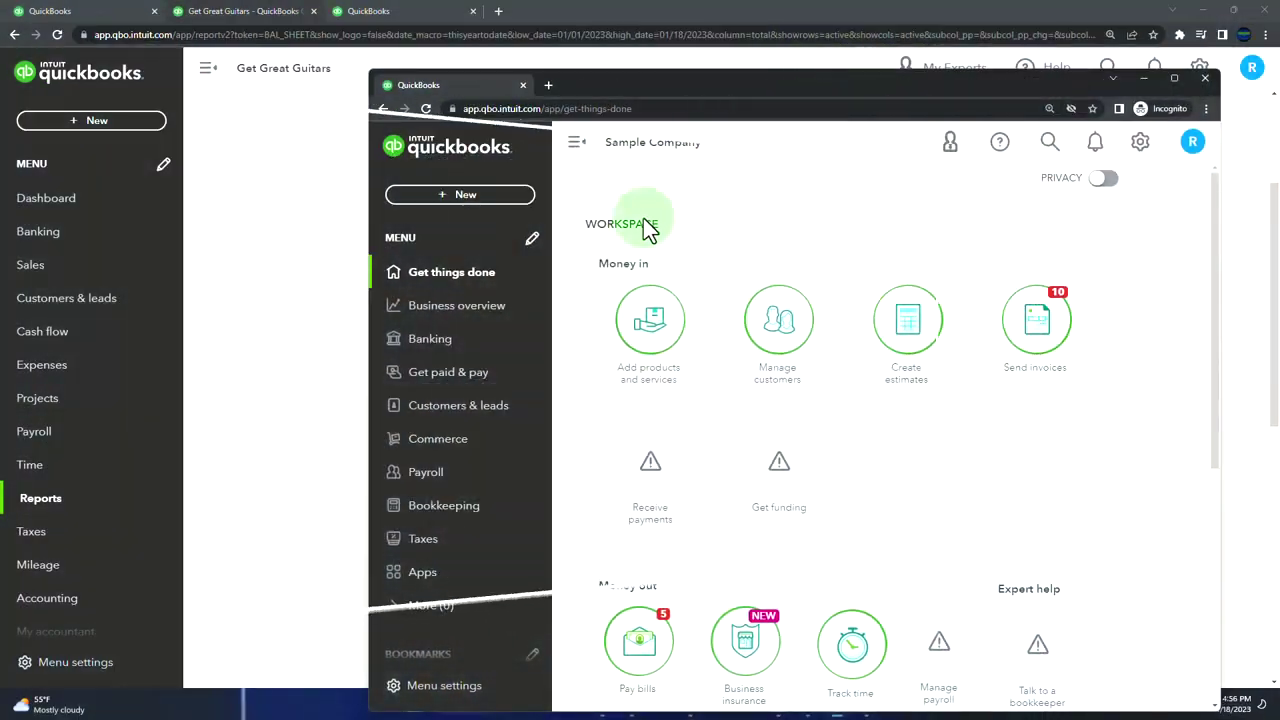
left_click(447, 320)
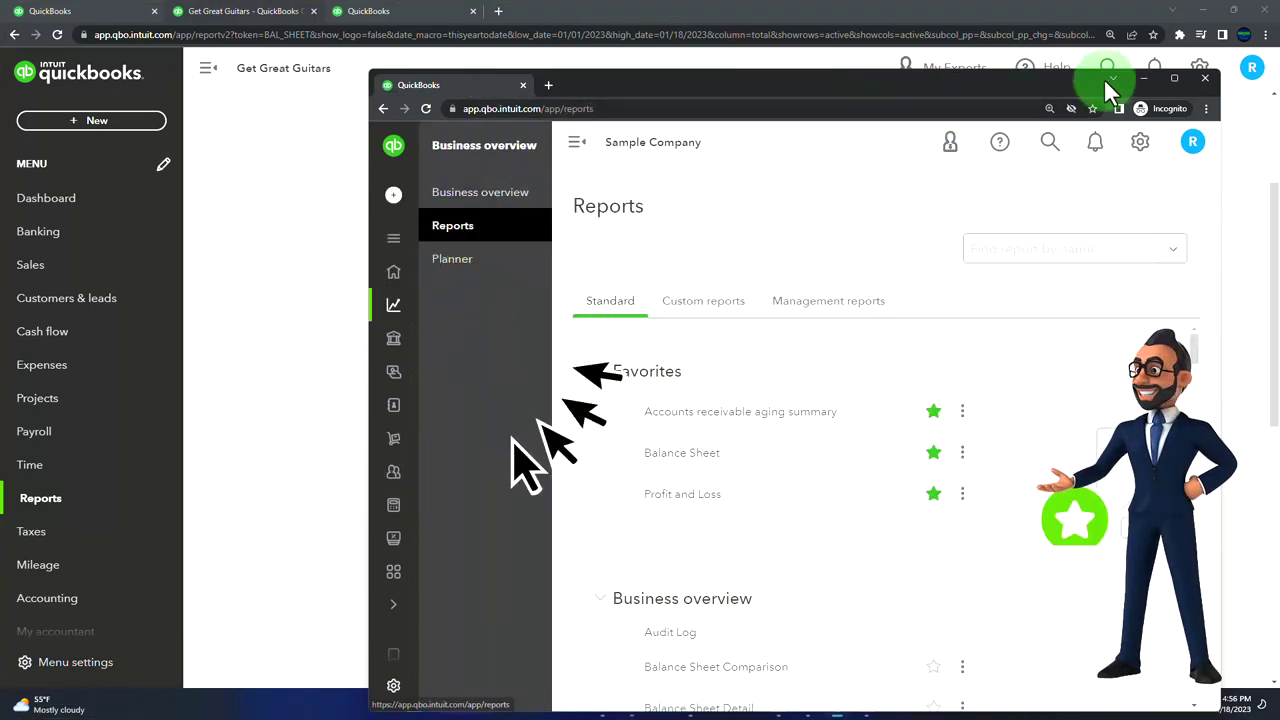
left_click(1150, 78)
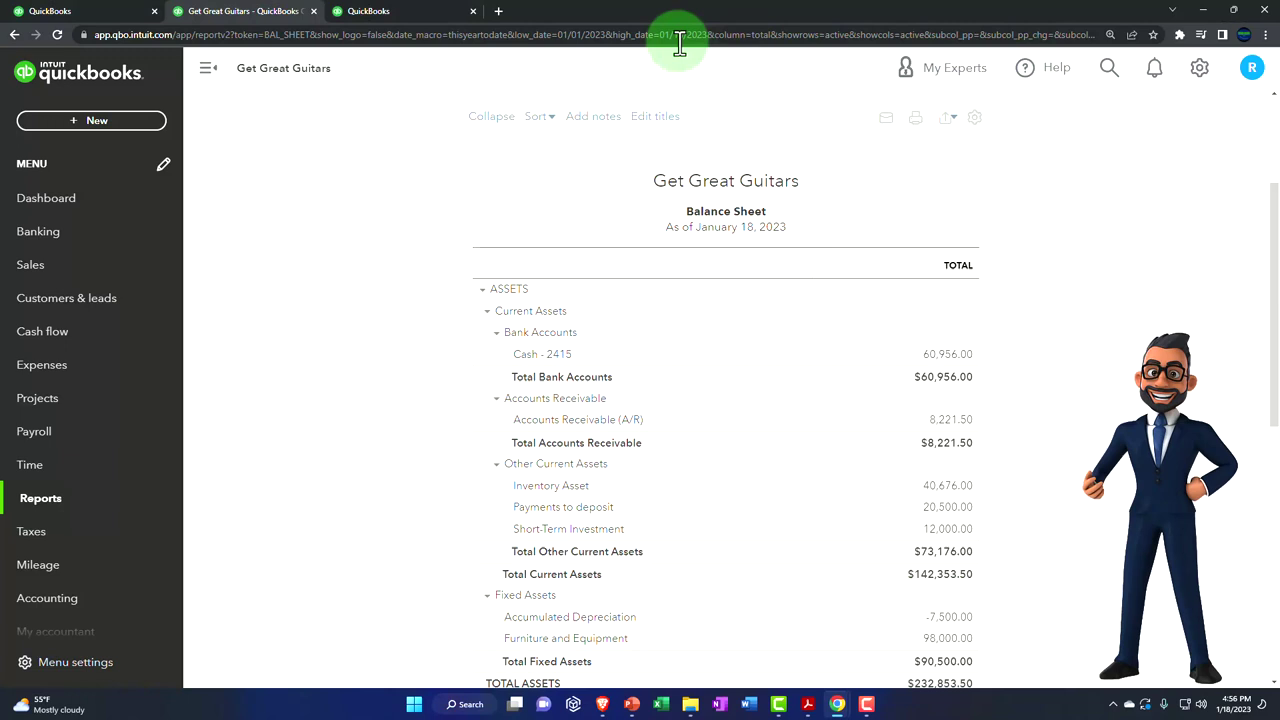
Open the Profit and Loss report for Get Great Guitars in the third browser tab
left_click(410, 18)
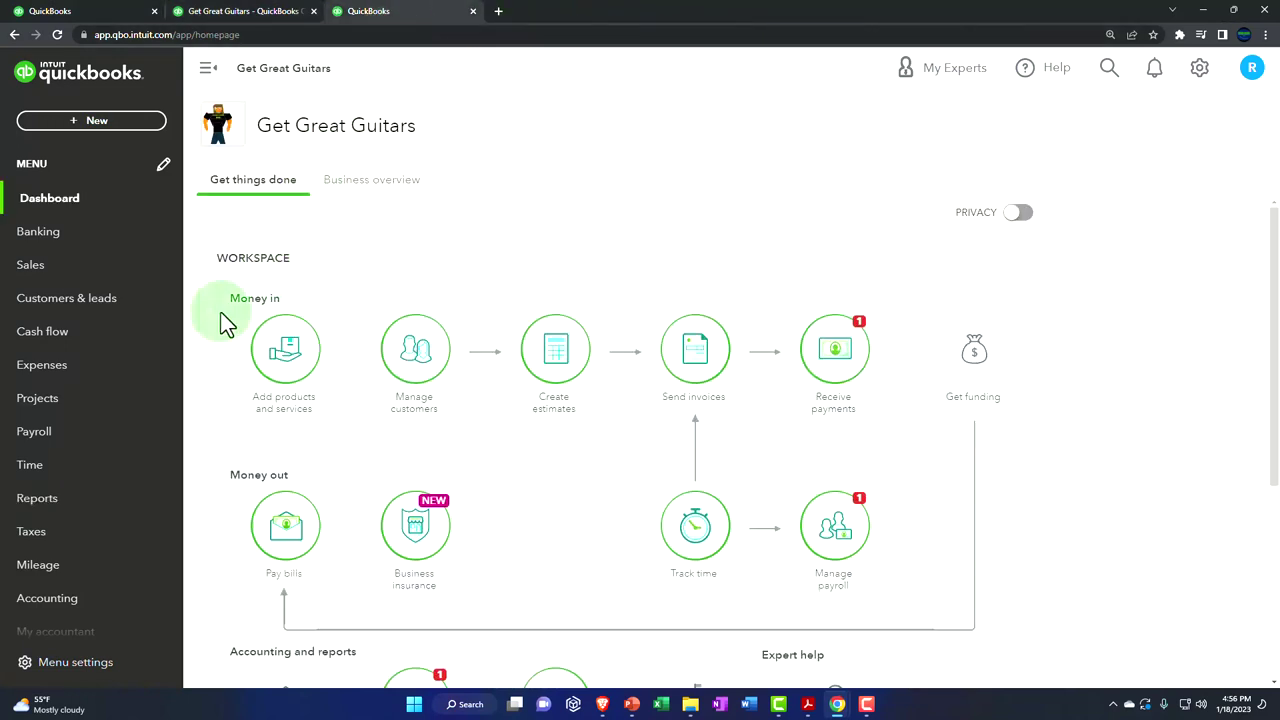
left_click(40, 498)
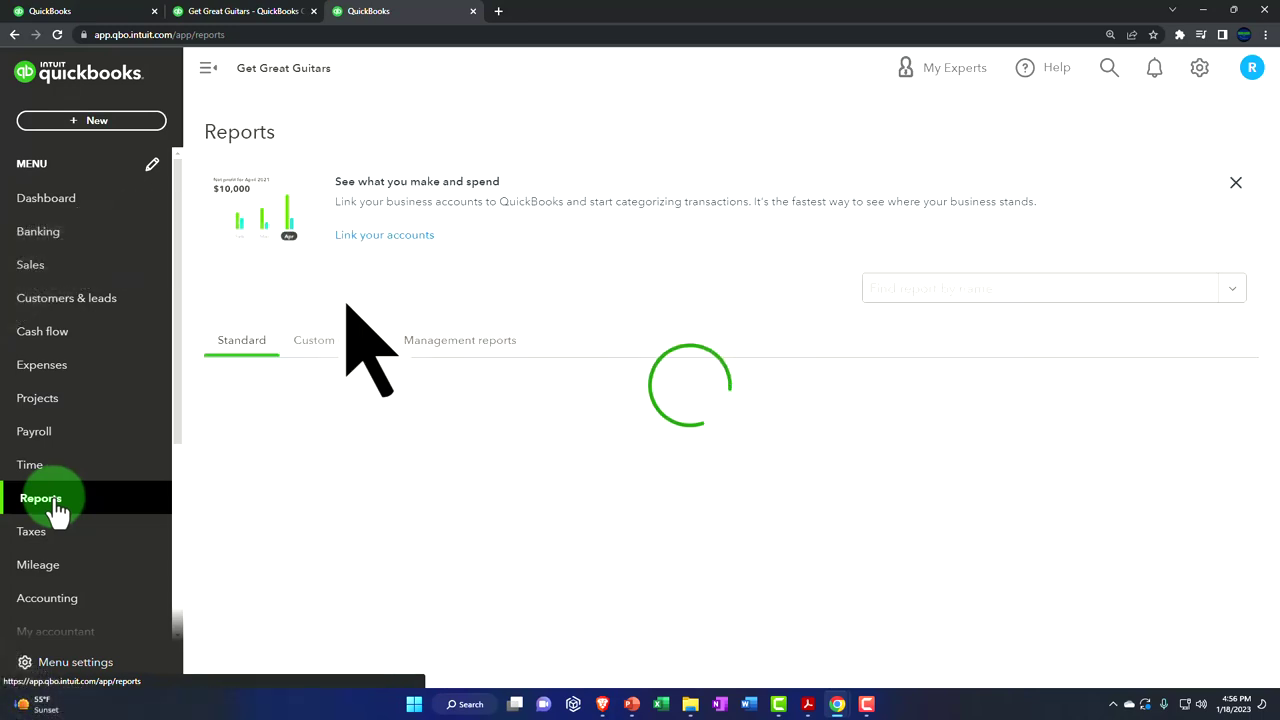
left_click(303, 546)
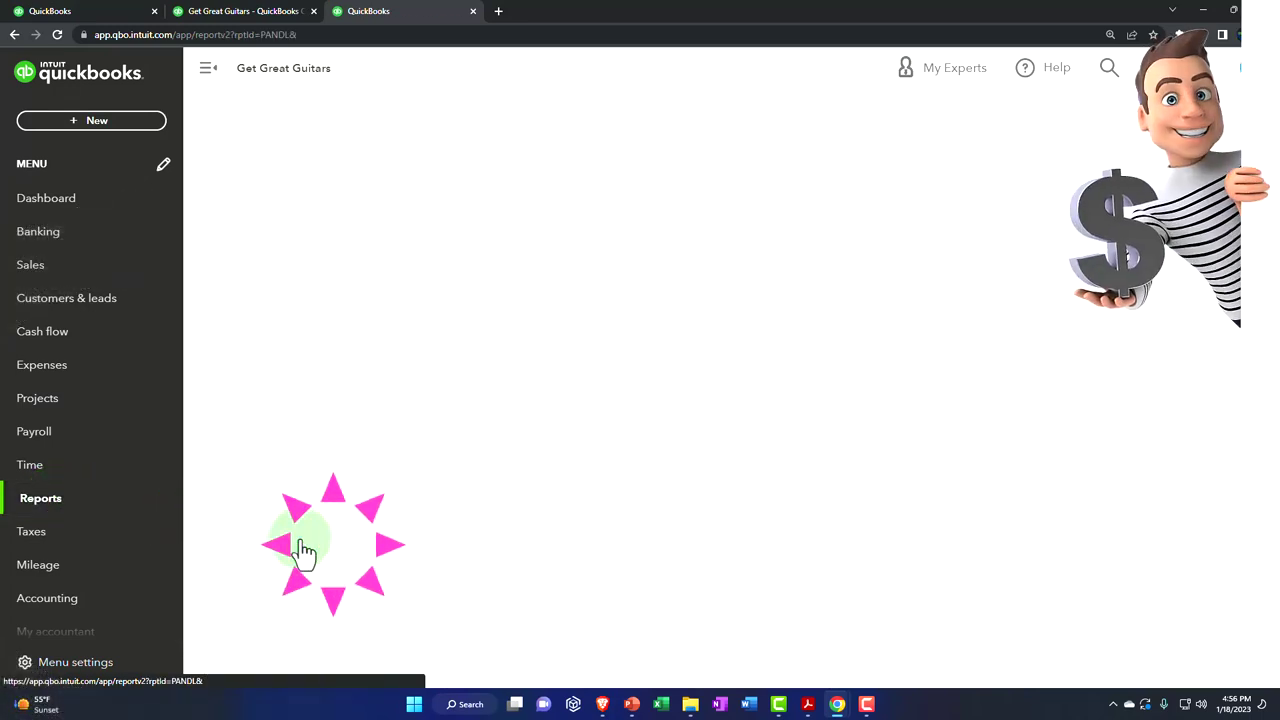
Collapse the navigation menu and run the Profit and Loss report for 01/01/2023 to 12/31/2023
left_click(206, 72)
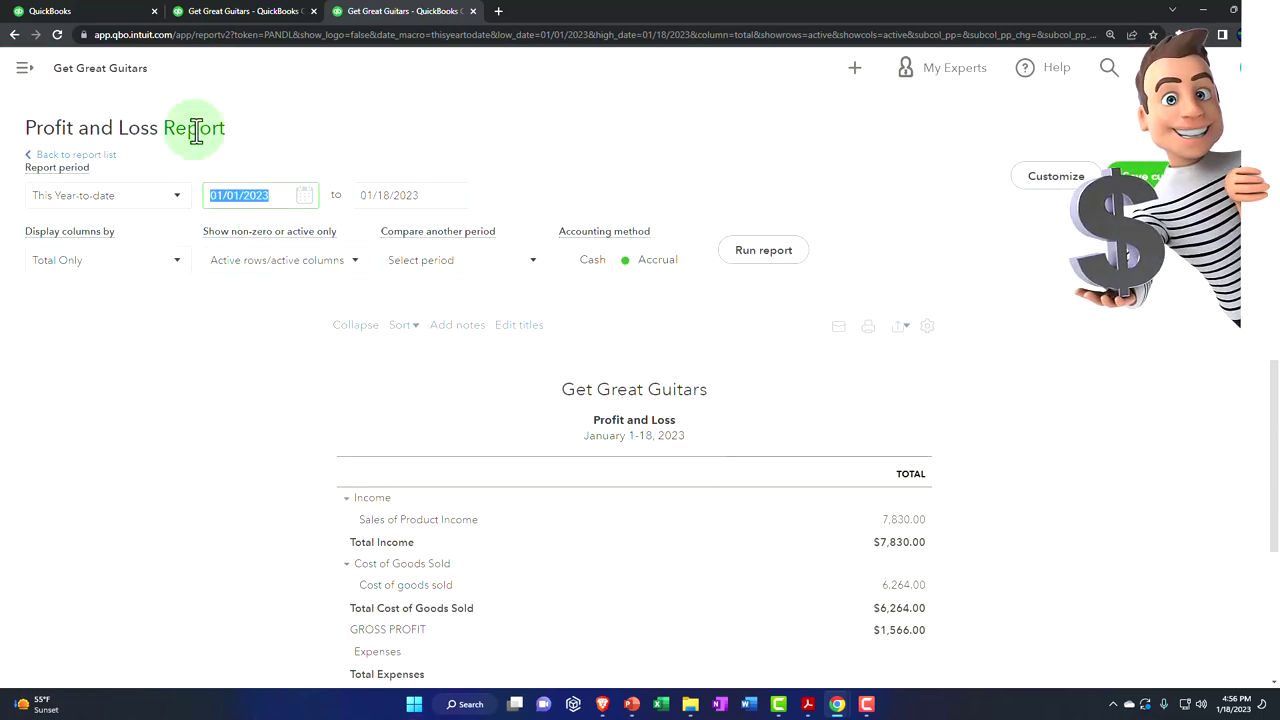
type("01012")
type("12/31/2023")
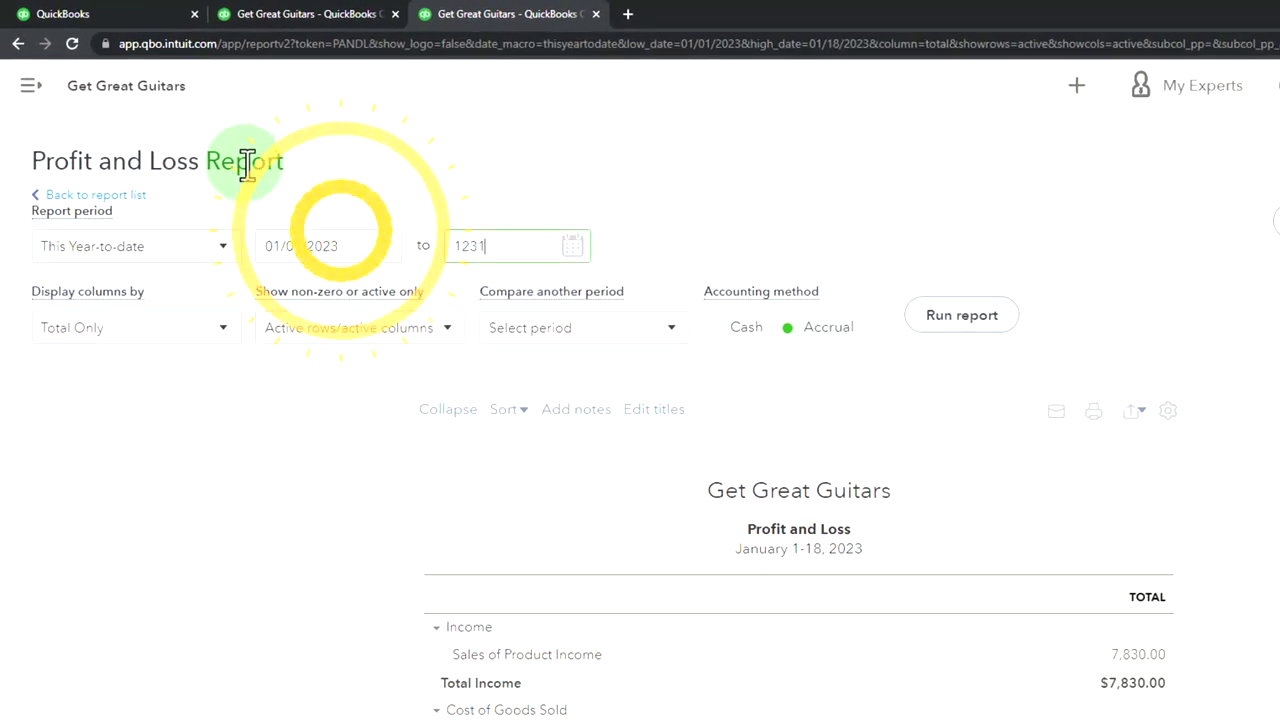
key("Tab")
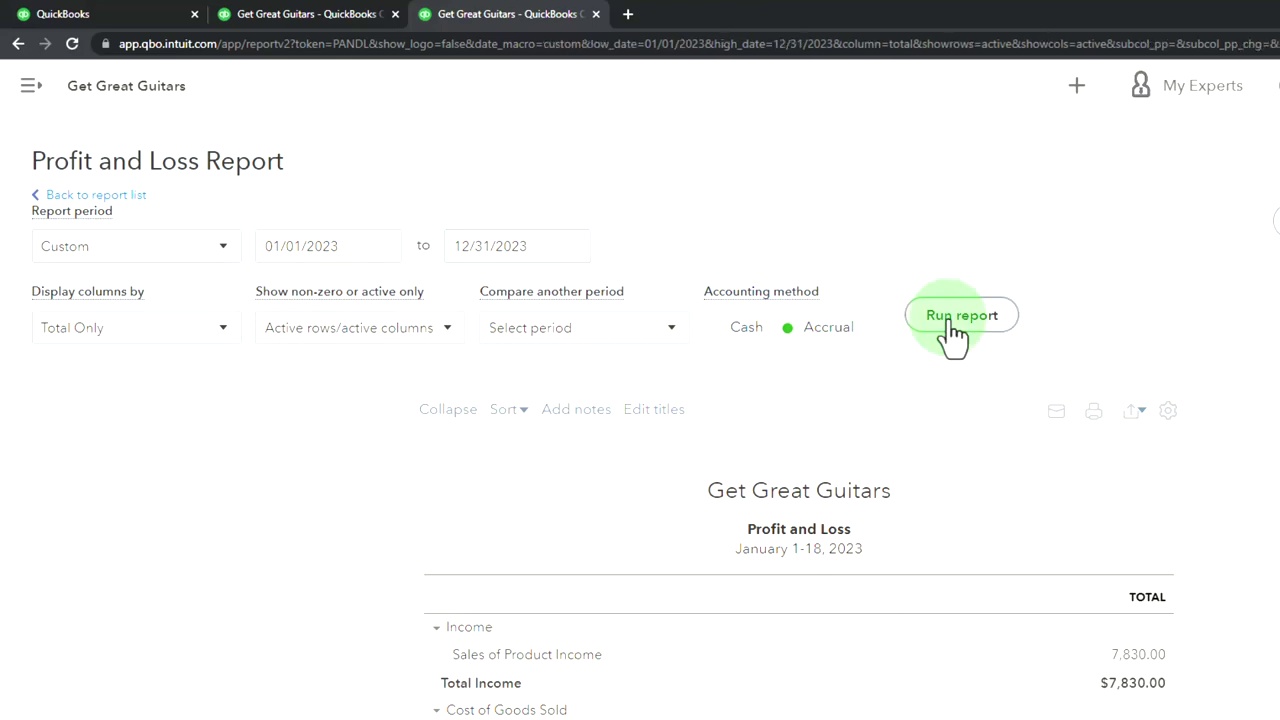
left_click(955, 318)
Collapse the navigation menu in the Balance Sheet tab and run the report for 01/01/2023 to 12/31/2023
left_click(341, 14)
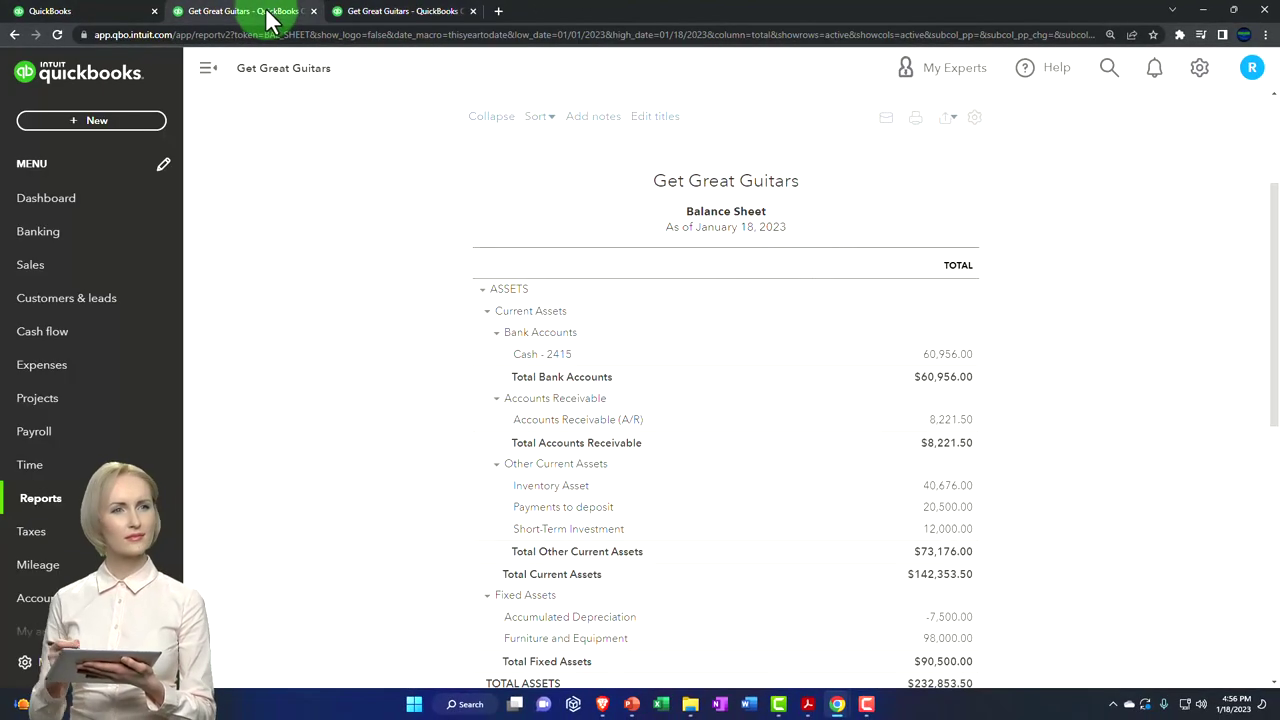
left_click(211, 84)
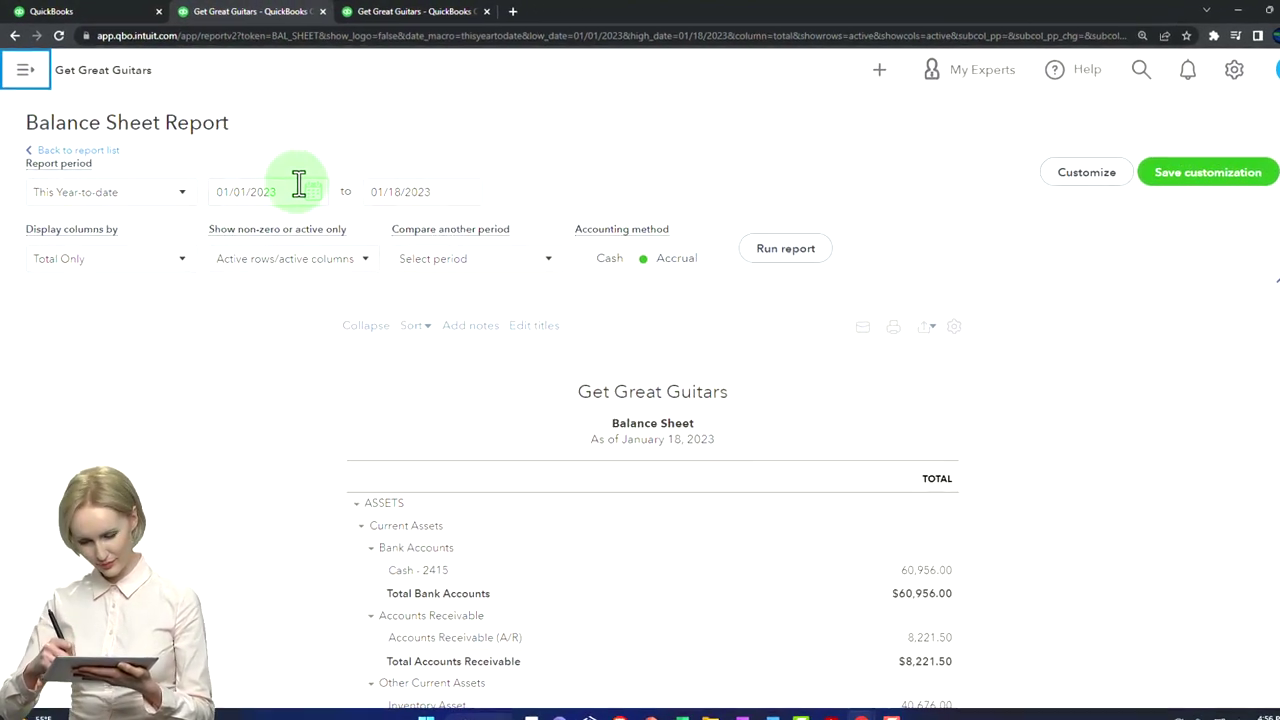
left_click(298, 183)
type("0")
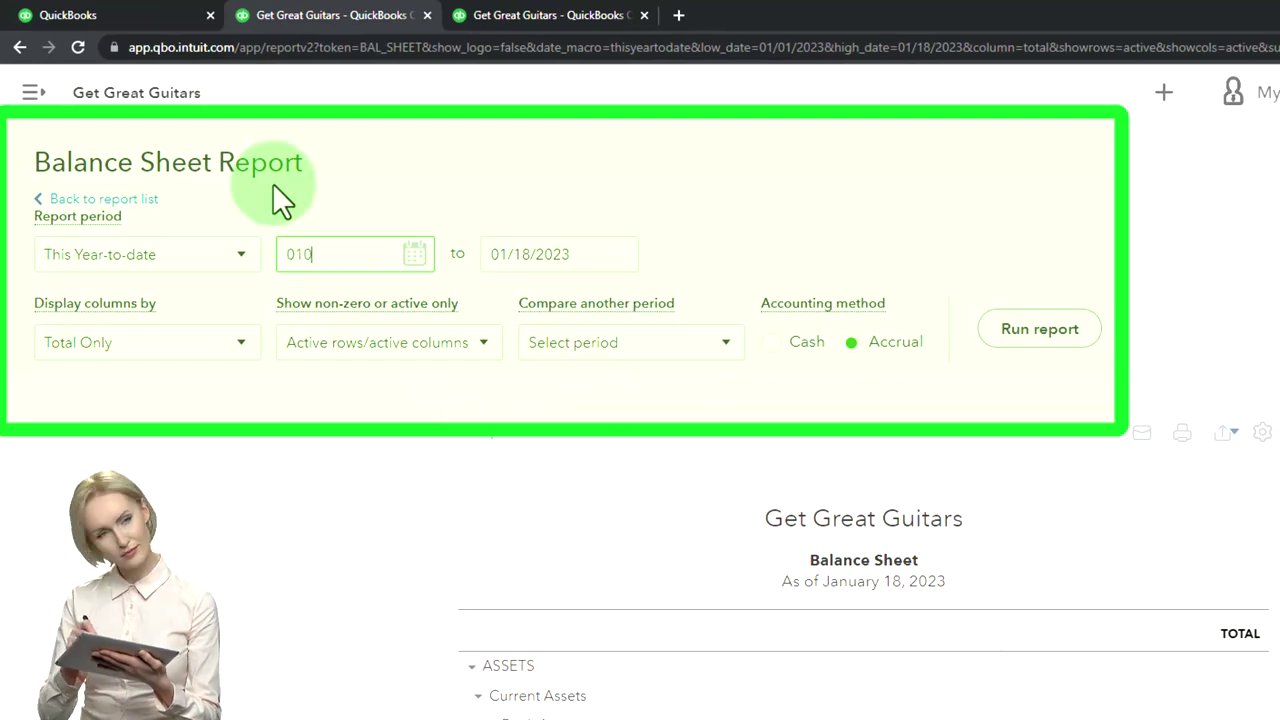
type("1/01/2023")
key("Tab")
type("12312023")
key("Tab")
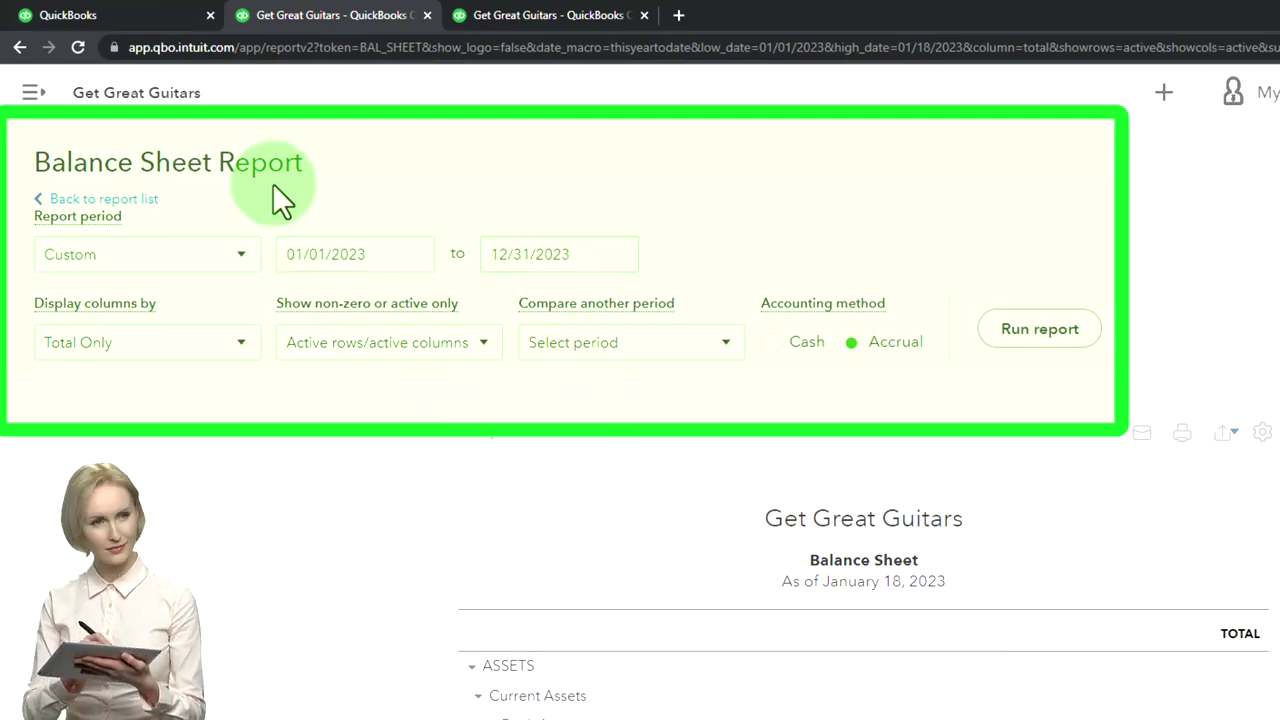
left_click(1028, 333)
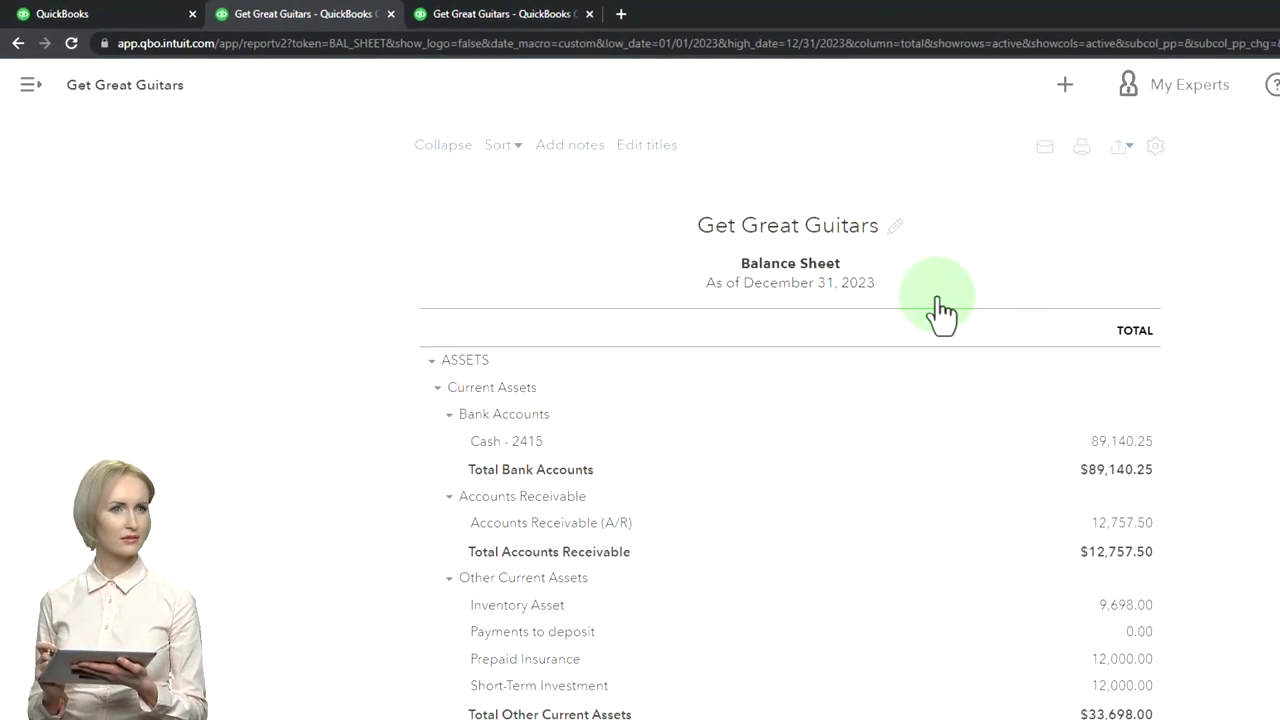
Examine the Balance Sheet's assets and liabilities and the payroll expenses on the Profit and Loss report
key("ctrl+plus")
key("ctrl+plus")
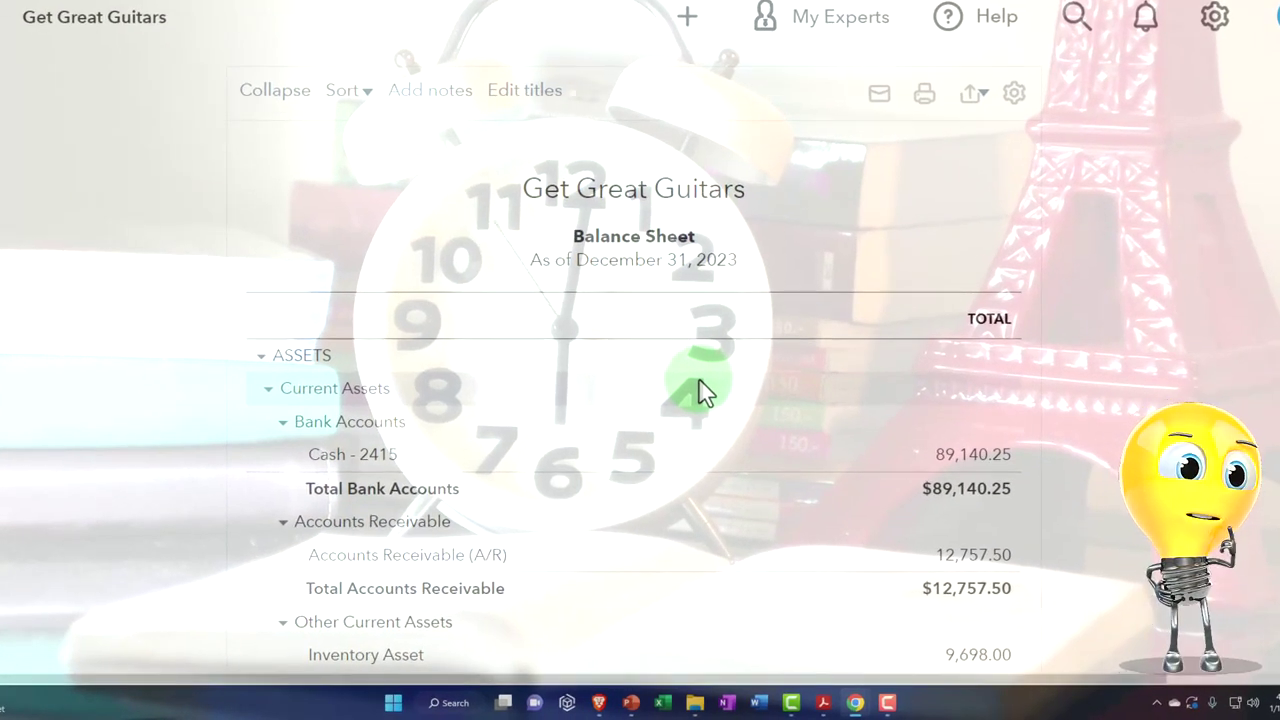
scroll(700, 390, "down", 2)
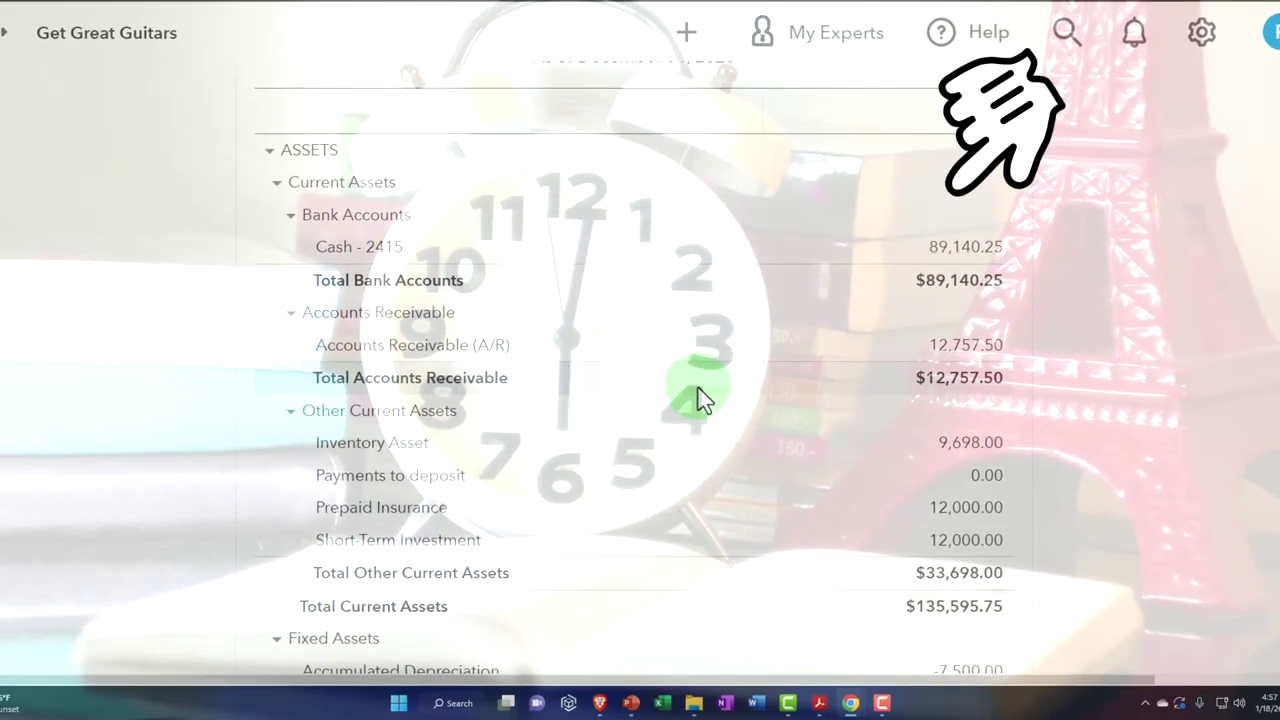
scroll(700, 390, "down", 3)
scroll(700, 398, "down", 4)
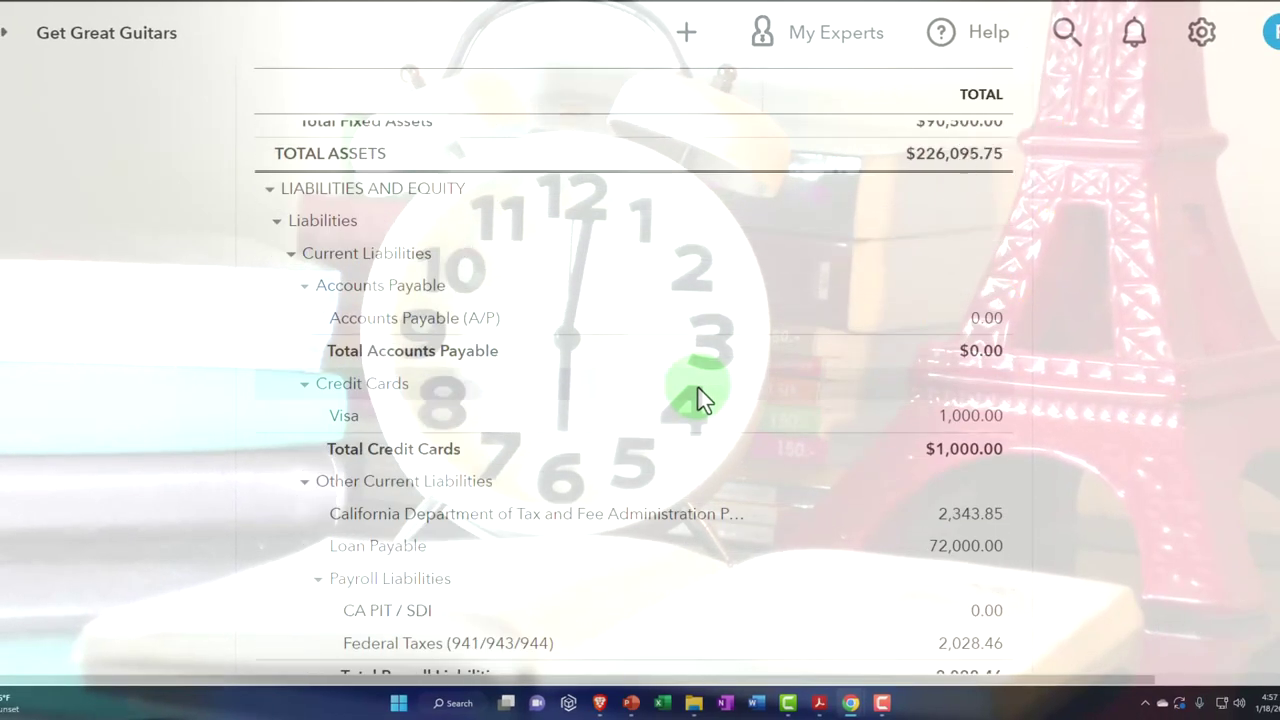
scroll(700, 398, "down", 1)
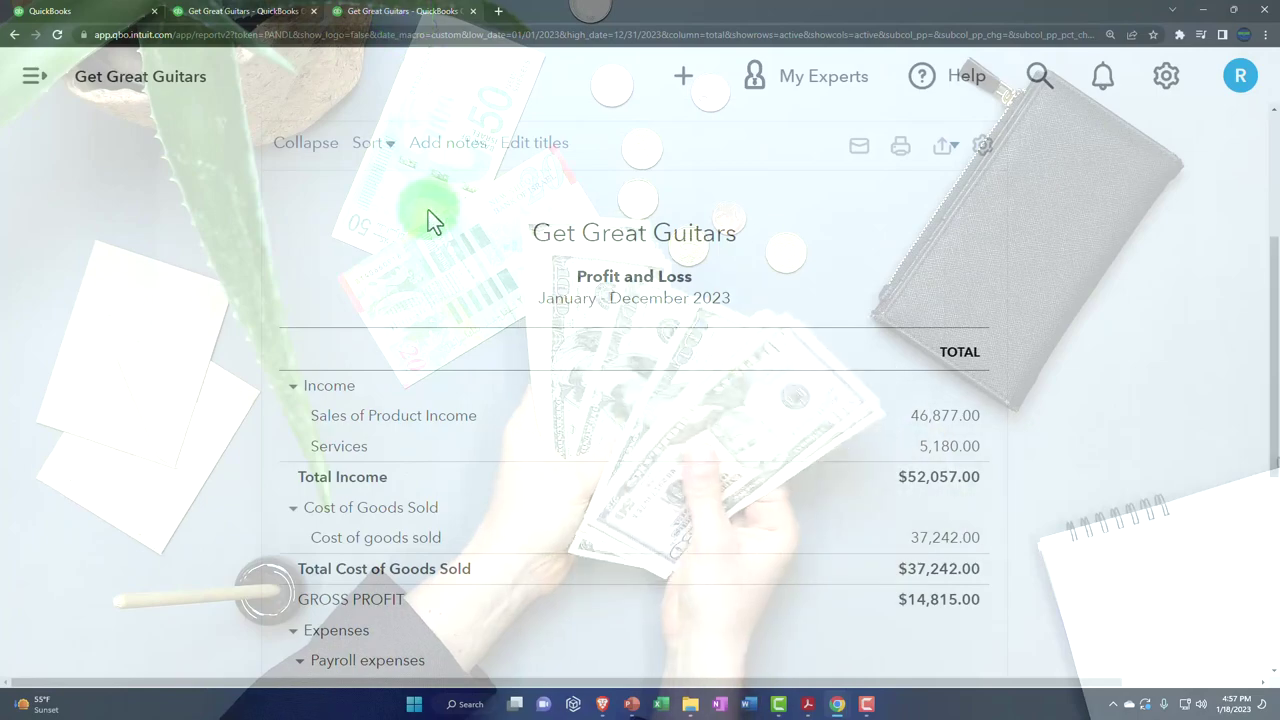
scroll(440, 364, "down", 4)
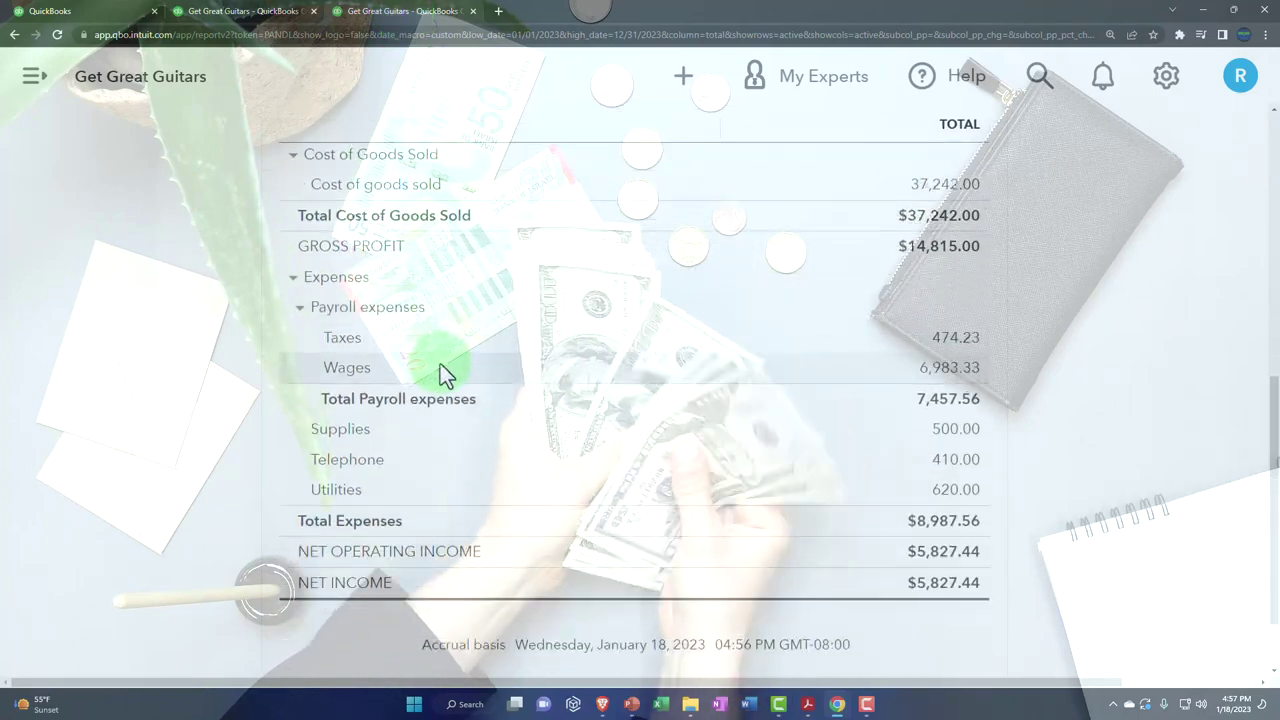
scroll(444, 374, "up", 1)
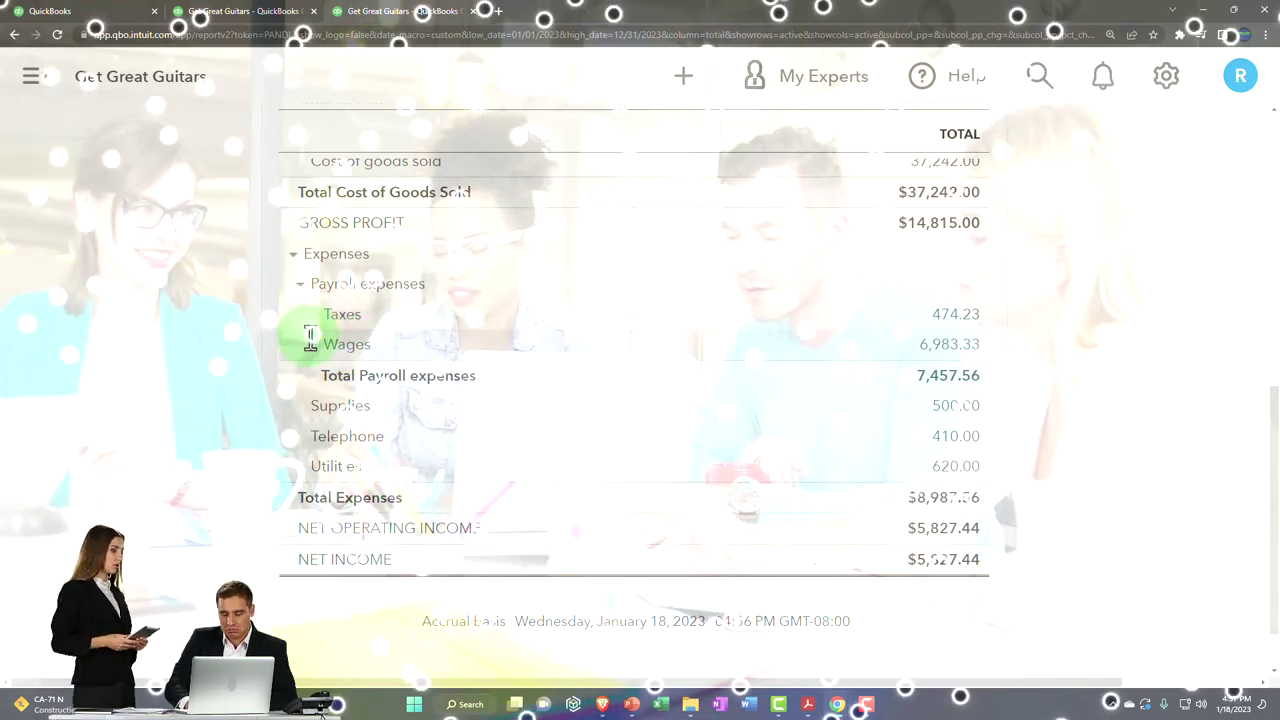
left_click(262, 22)
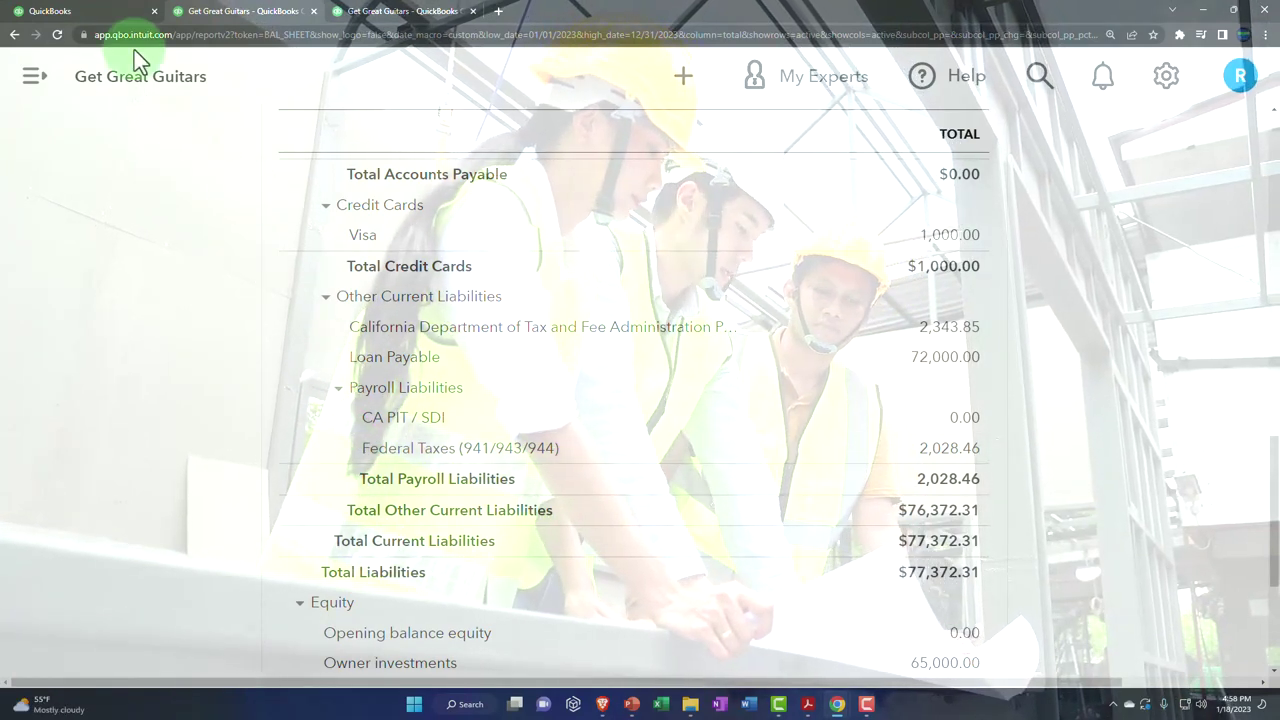
Return to the Get Great Guitars dashboard in the first tab and open the Payroll overview
left_click(106, 12)
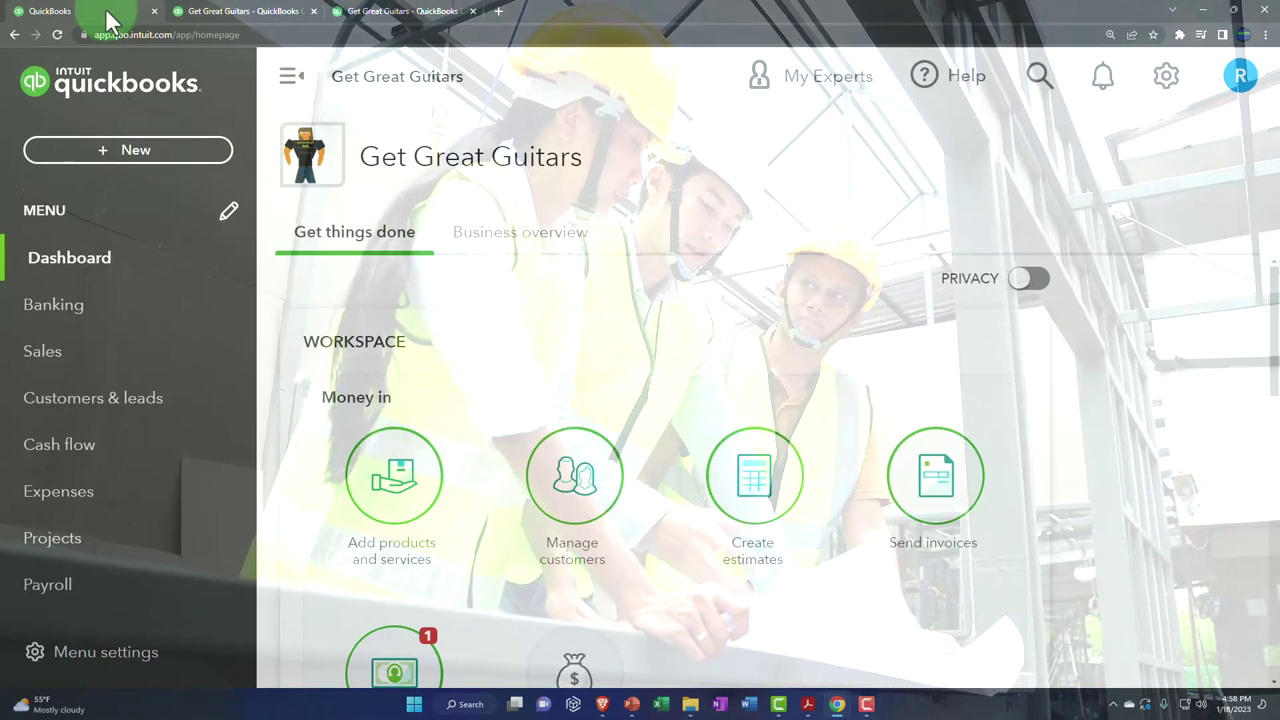
key("ctrl+minus")
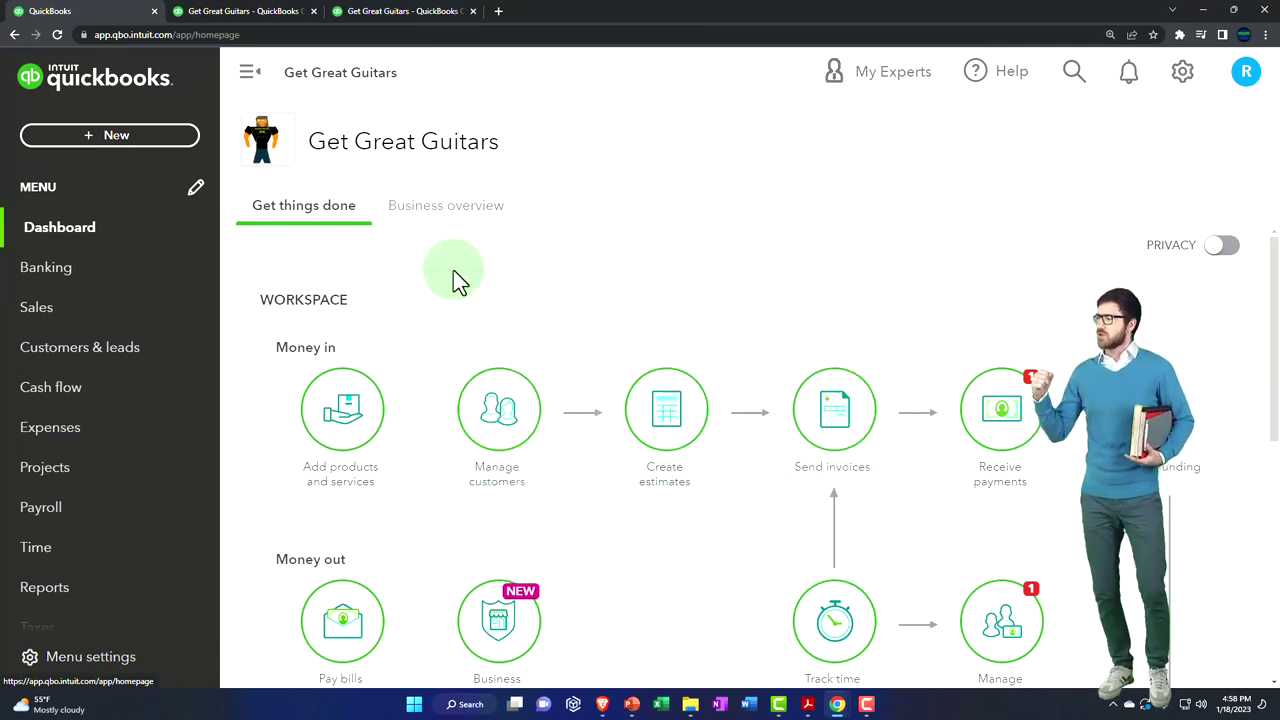
left_click(1183, 75)
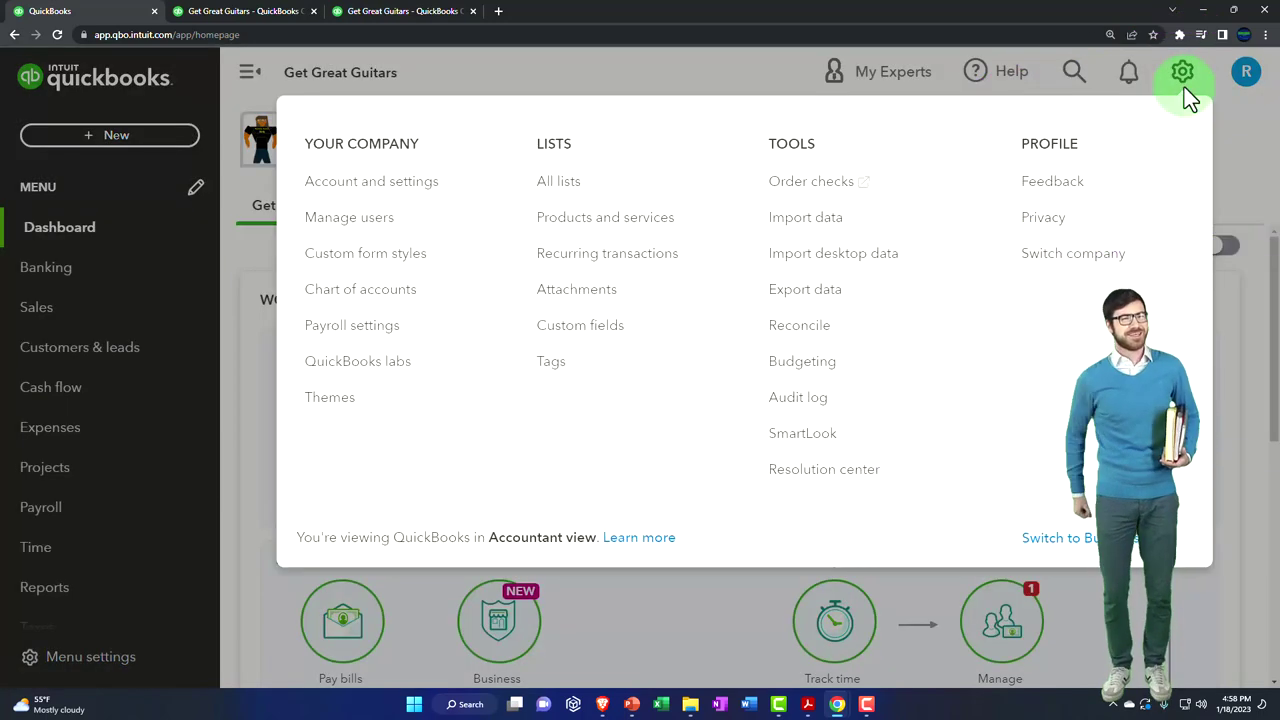
left_click(644, 73)
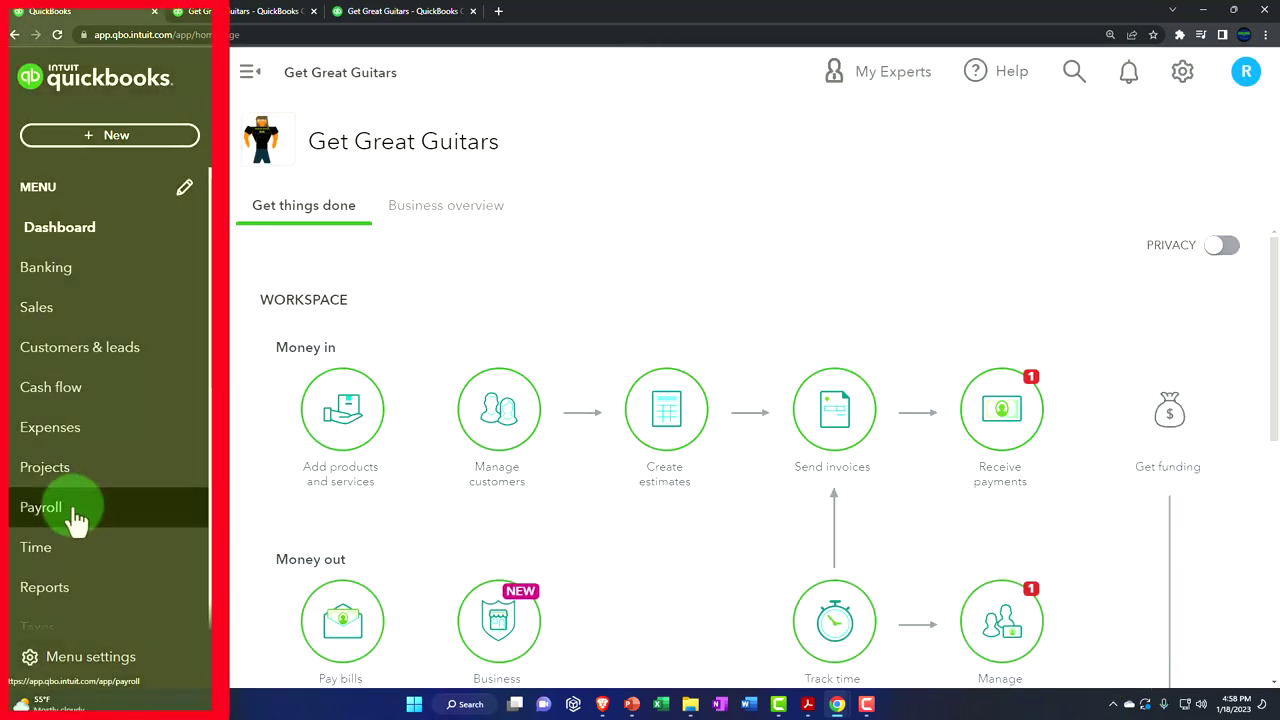
left_click(41, 507)
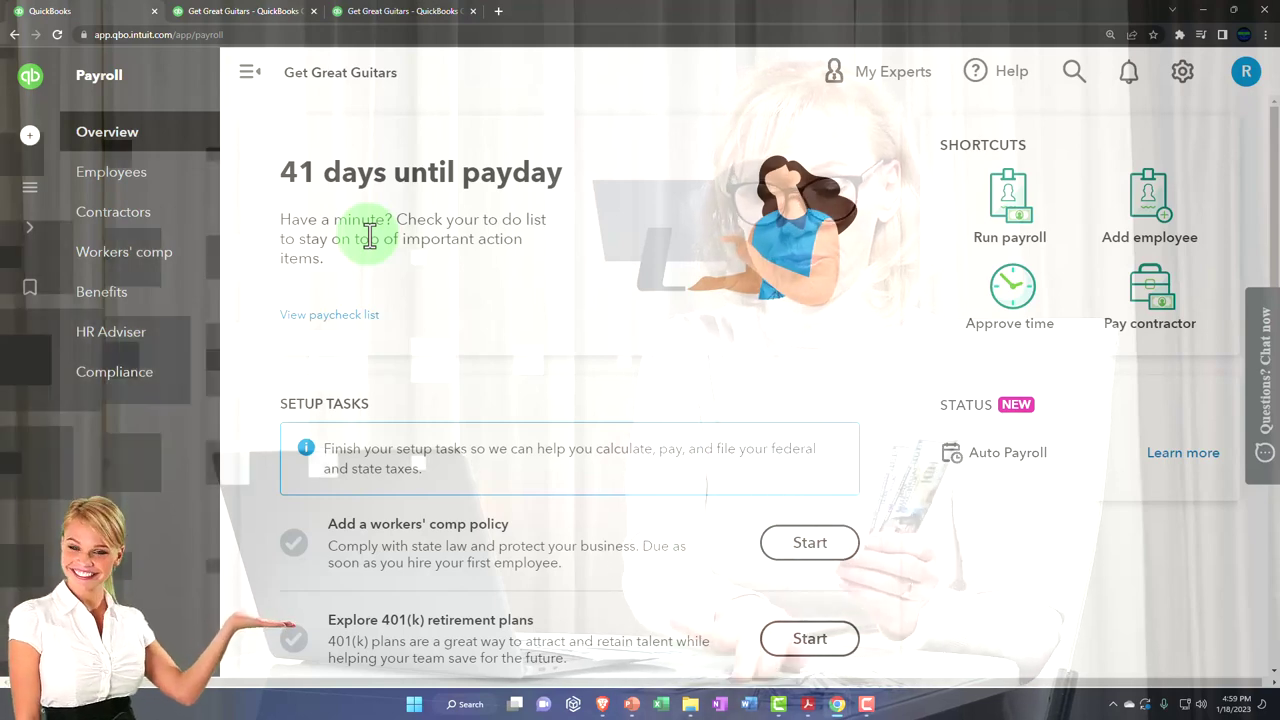
Open the company's payroll settings and look through the sections from General tax down to Accounting
left_click(1182, 78)
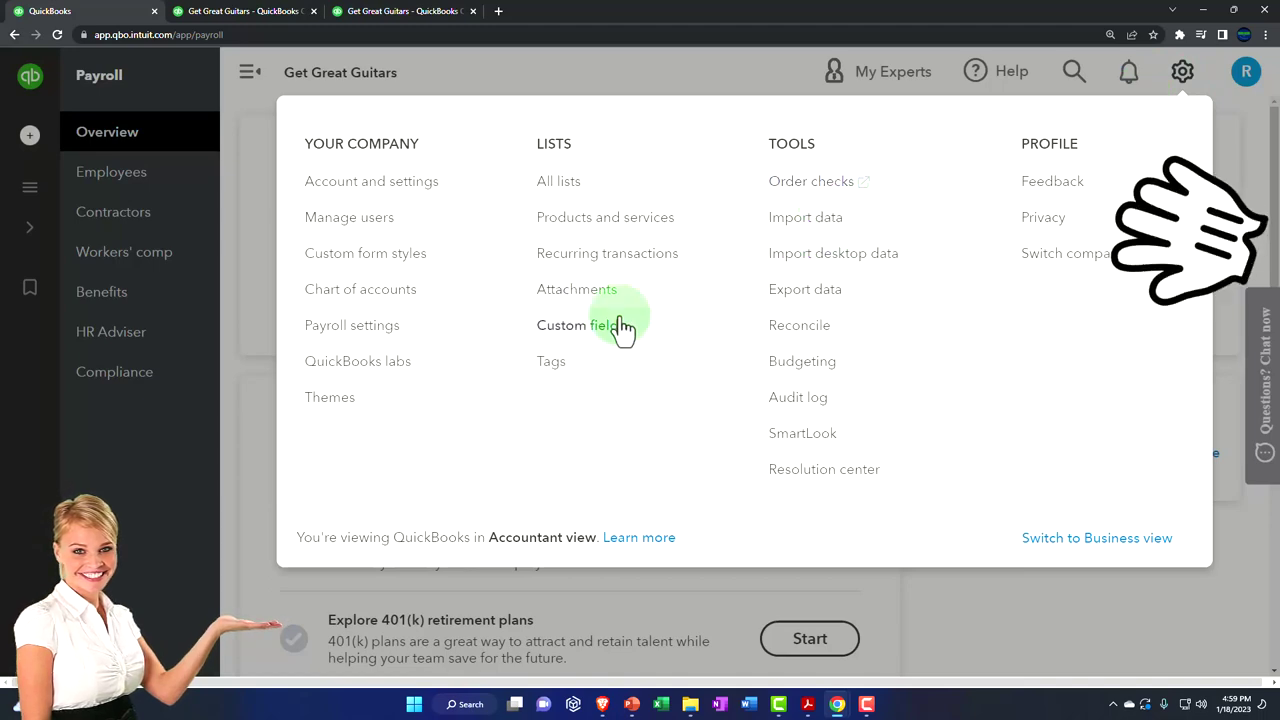
left_click(387, 330)
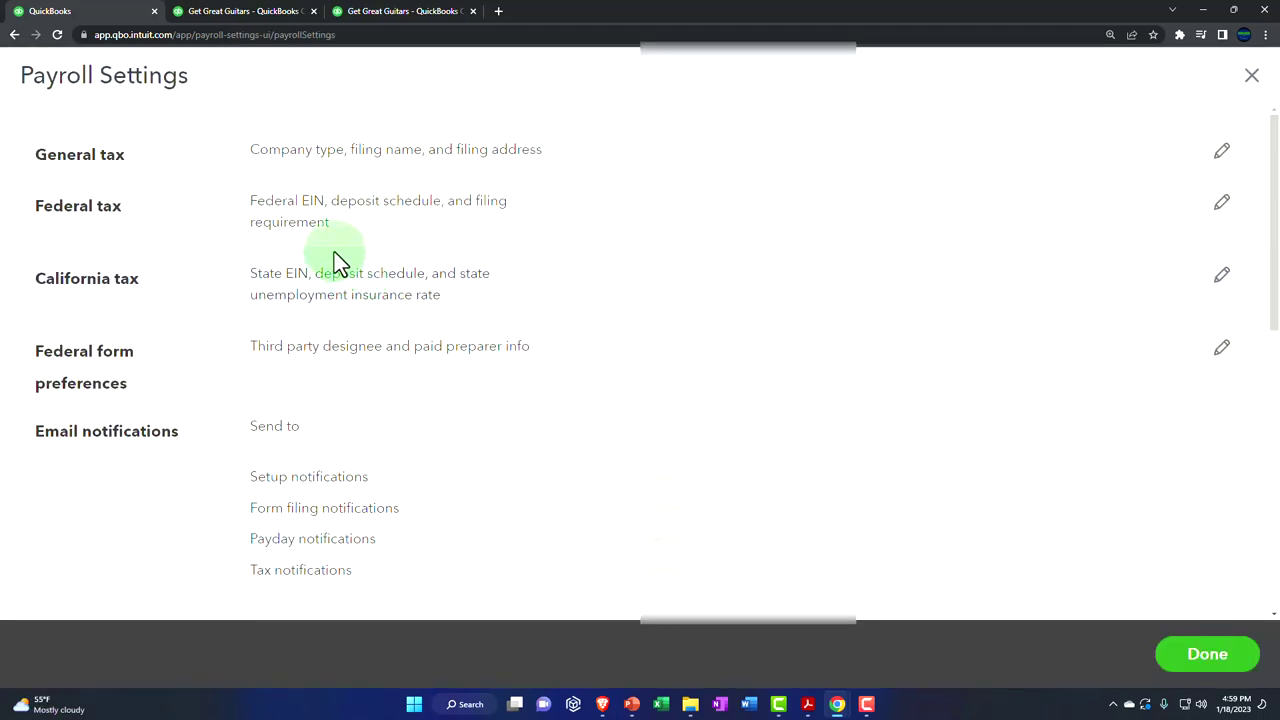
scroll(246, 252, "down", 8)
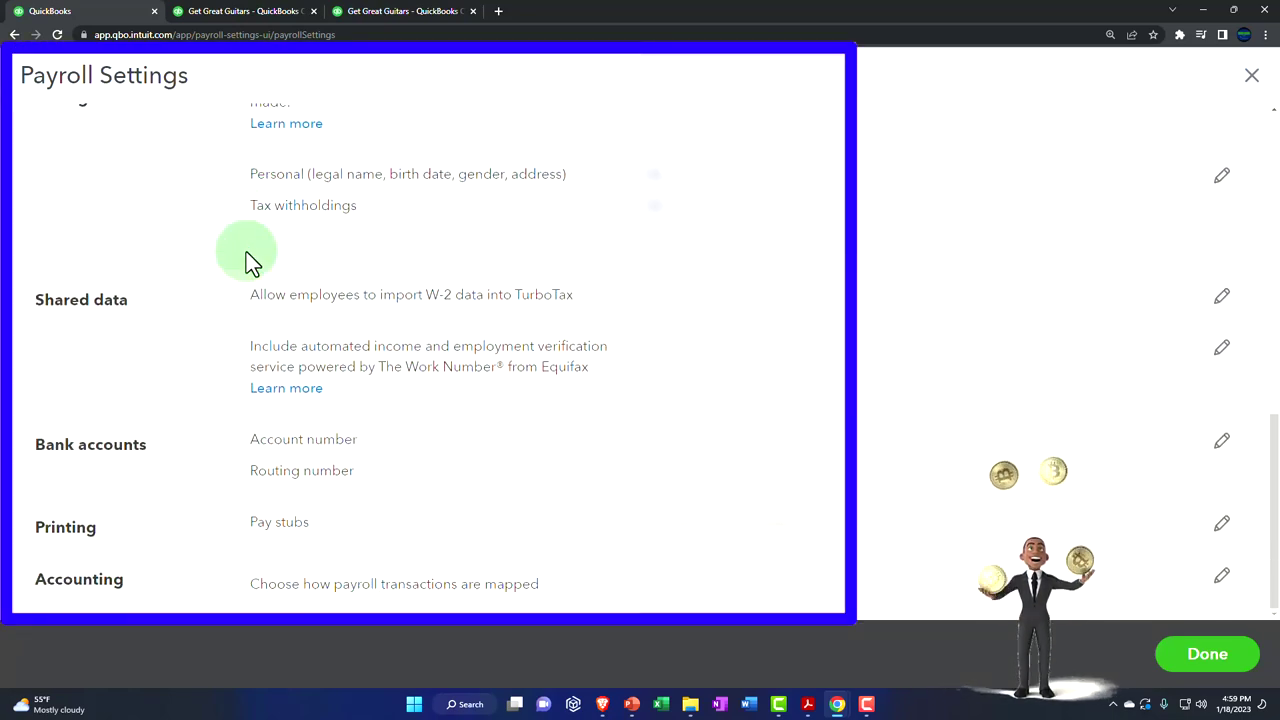
scroll(246, 252, "up", 8)
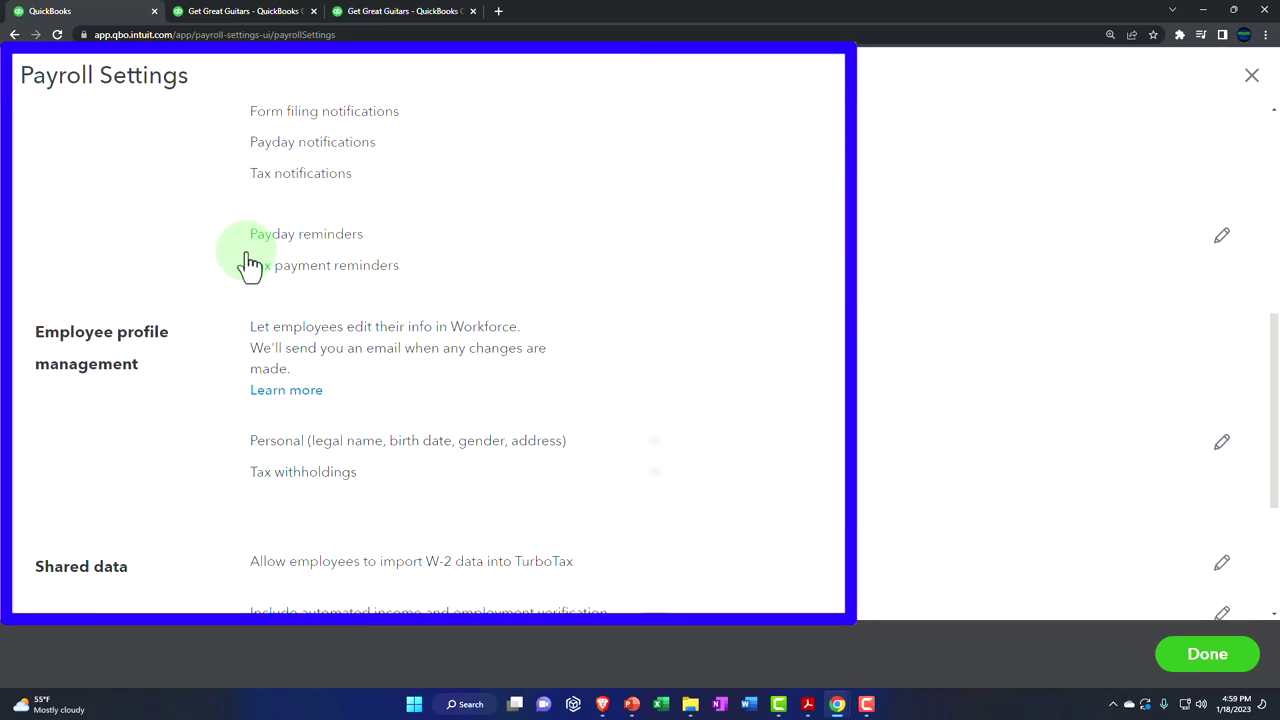
left_click(105, 150)
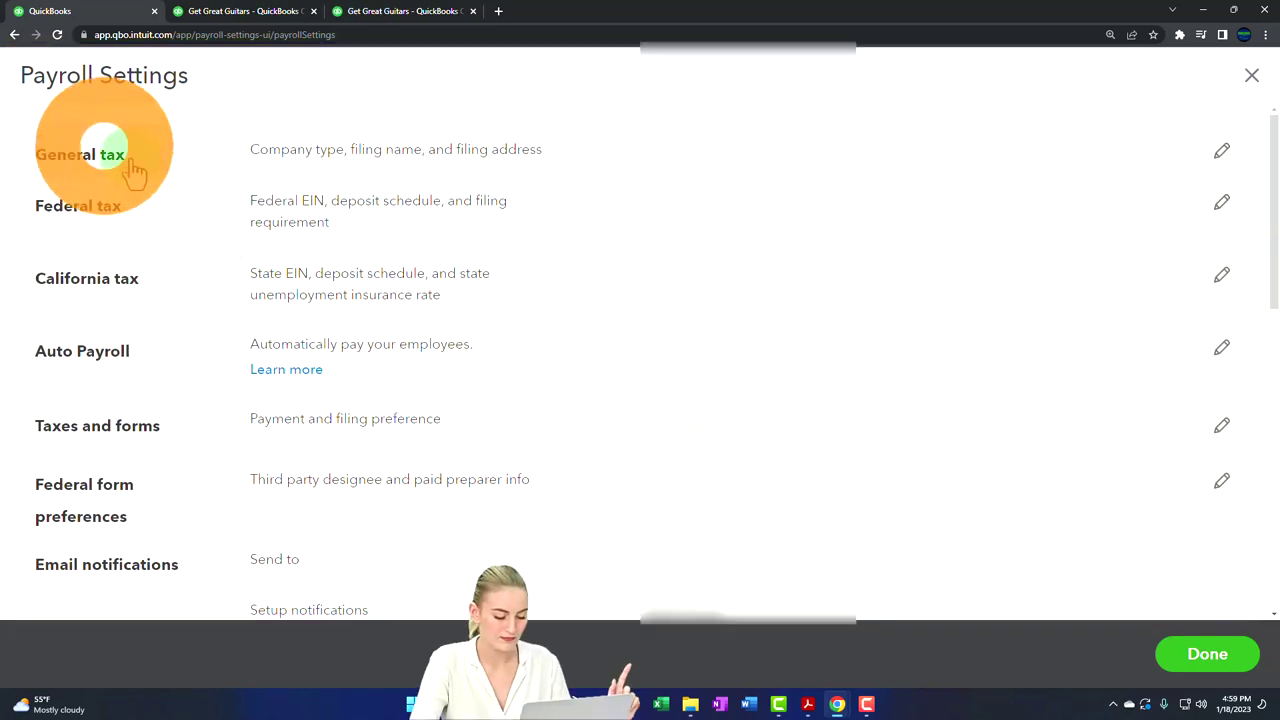
Open the general tax info, view the available company types, and close it without changing anything
left_click(1222, 156)
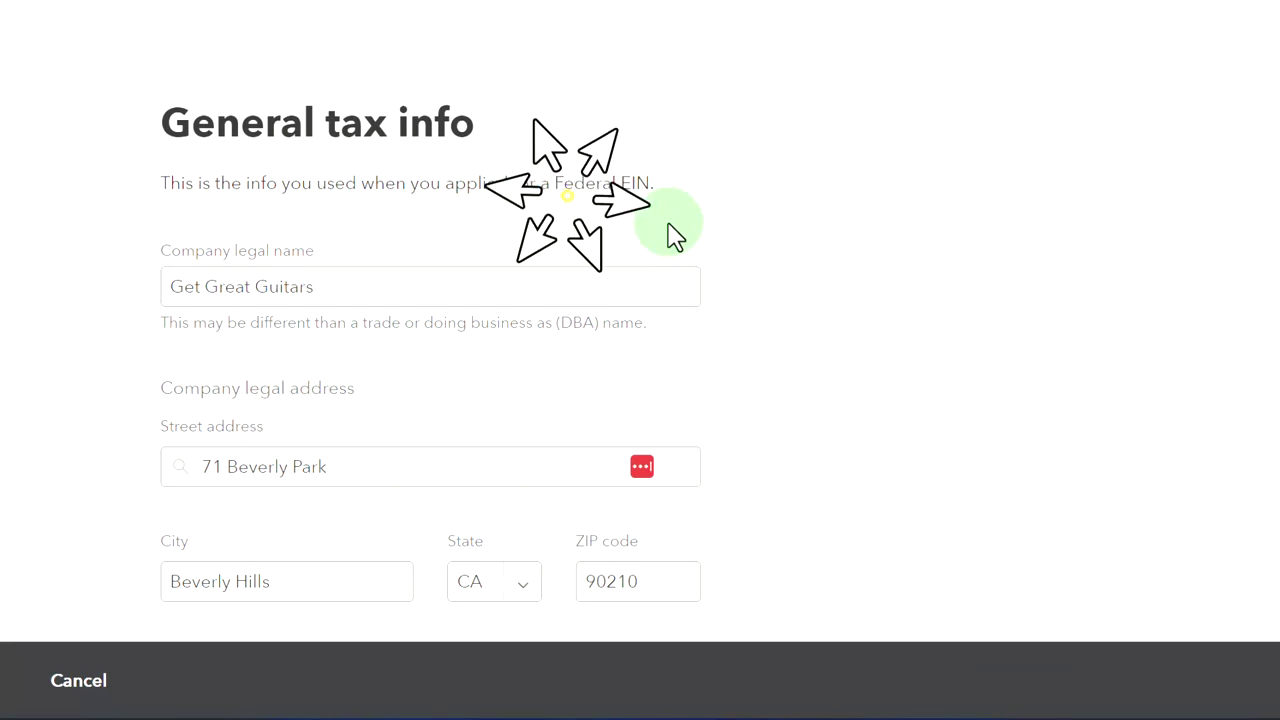
scroll(675, 236, "down", 2)
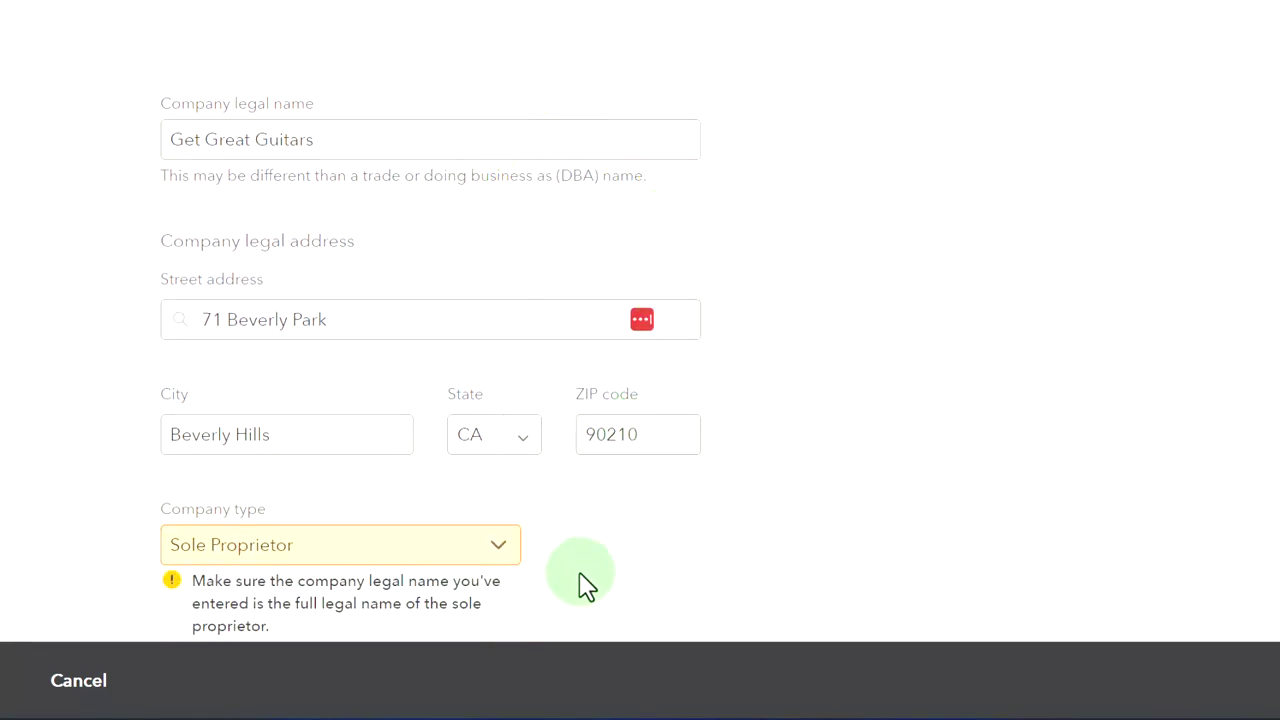
left_click(503, 550)
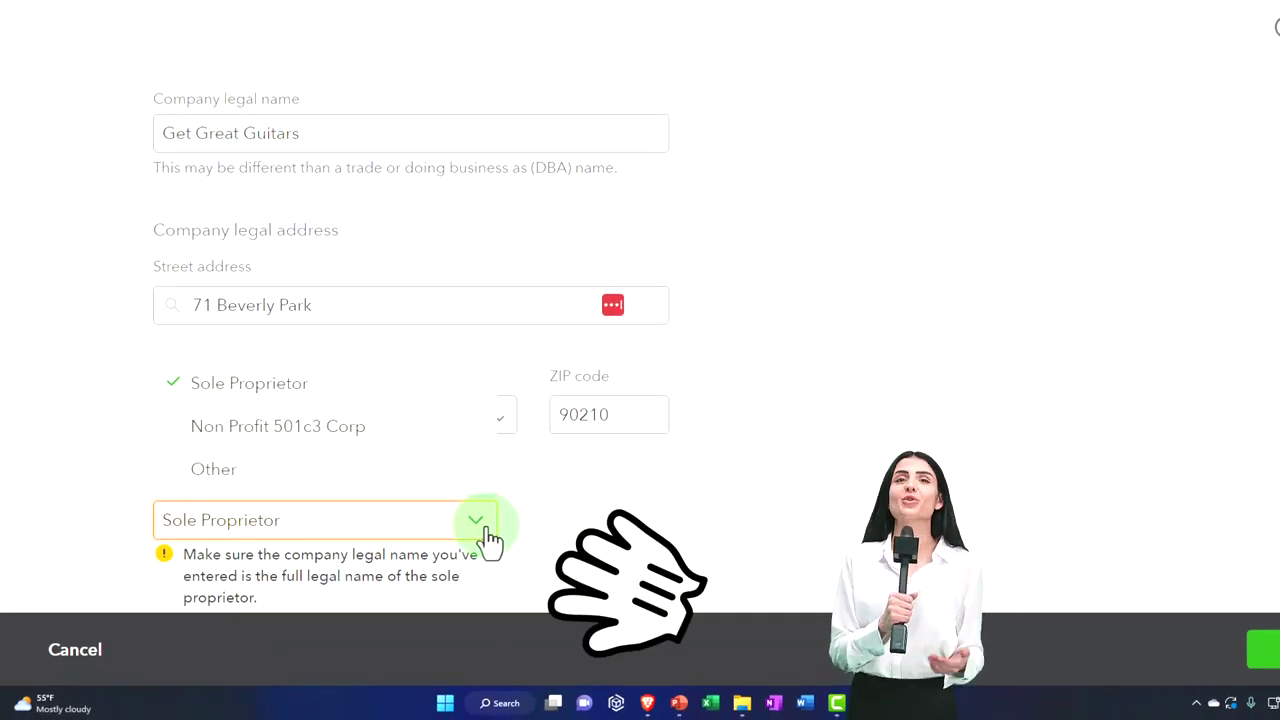
left_click(490, 540)
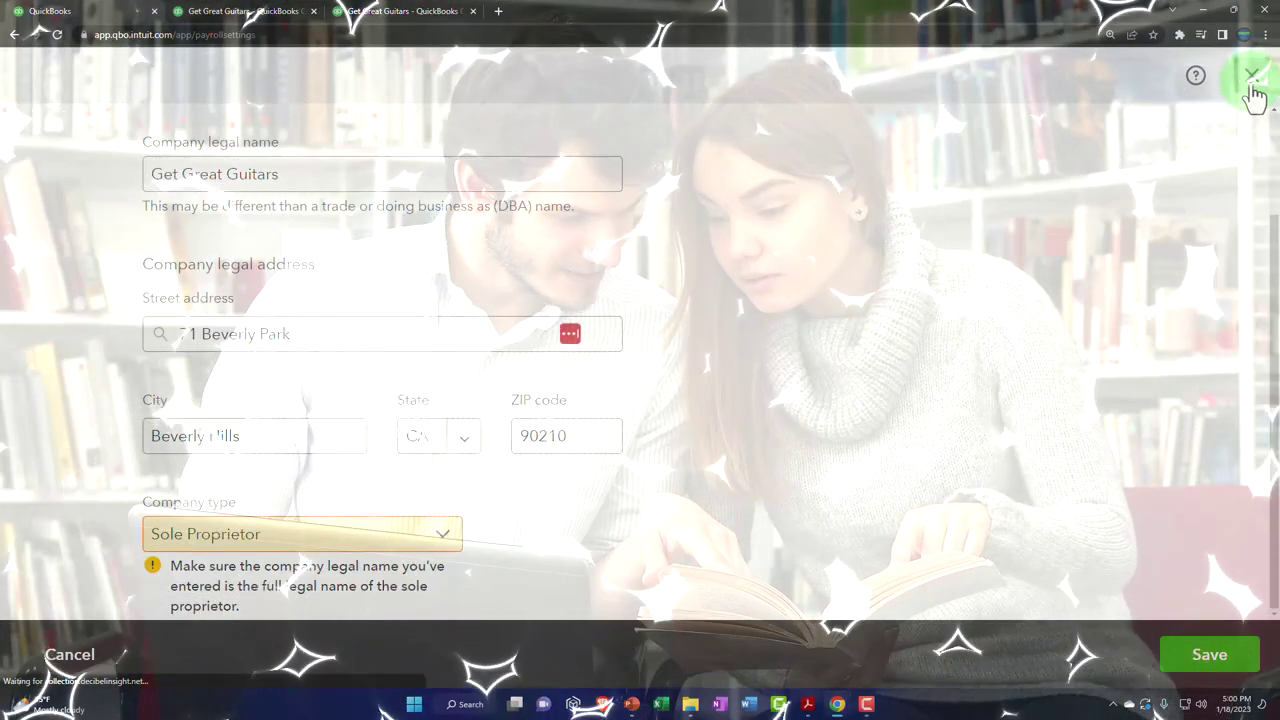
left_click(1251, 78)
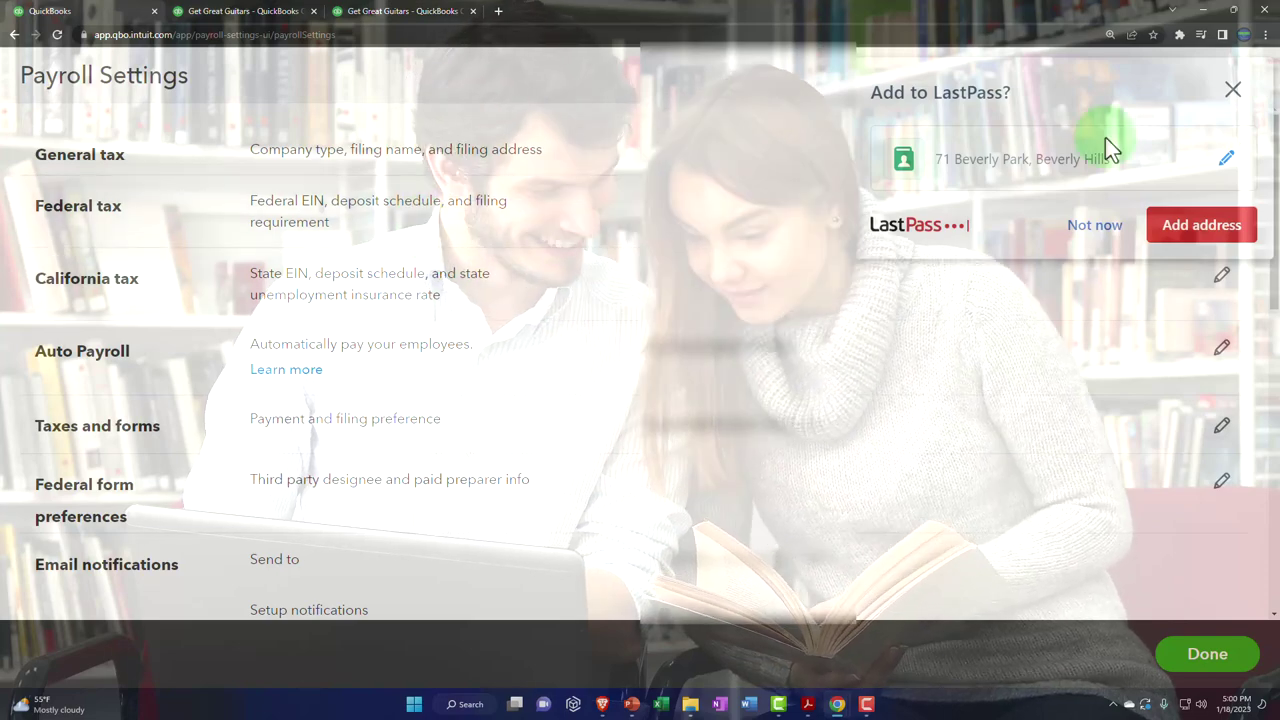
Open the federal tax info, edit its filing schedule, and choose Form 941 each quarter (most common) as the payroll tax form
left_click(1222, 208)
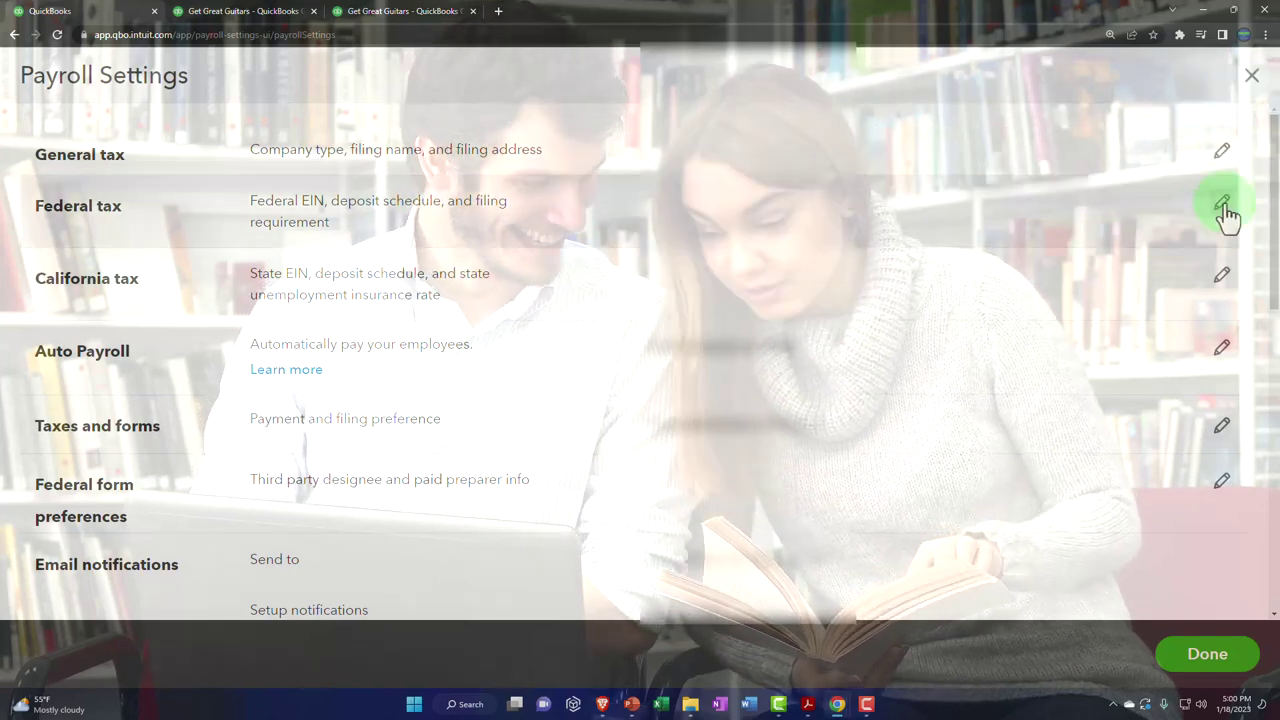
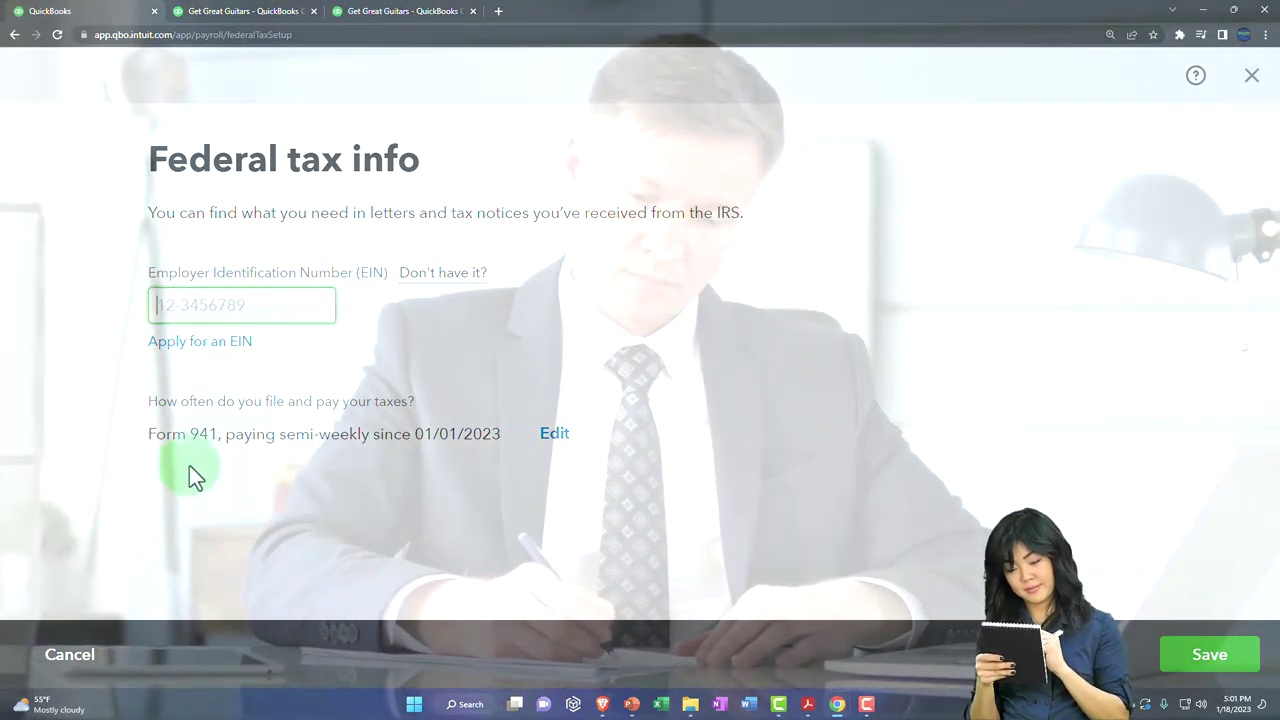
left_click(556, 436)
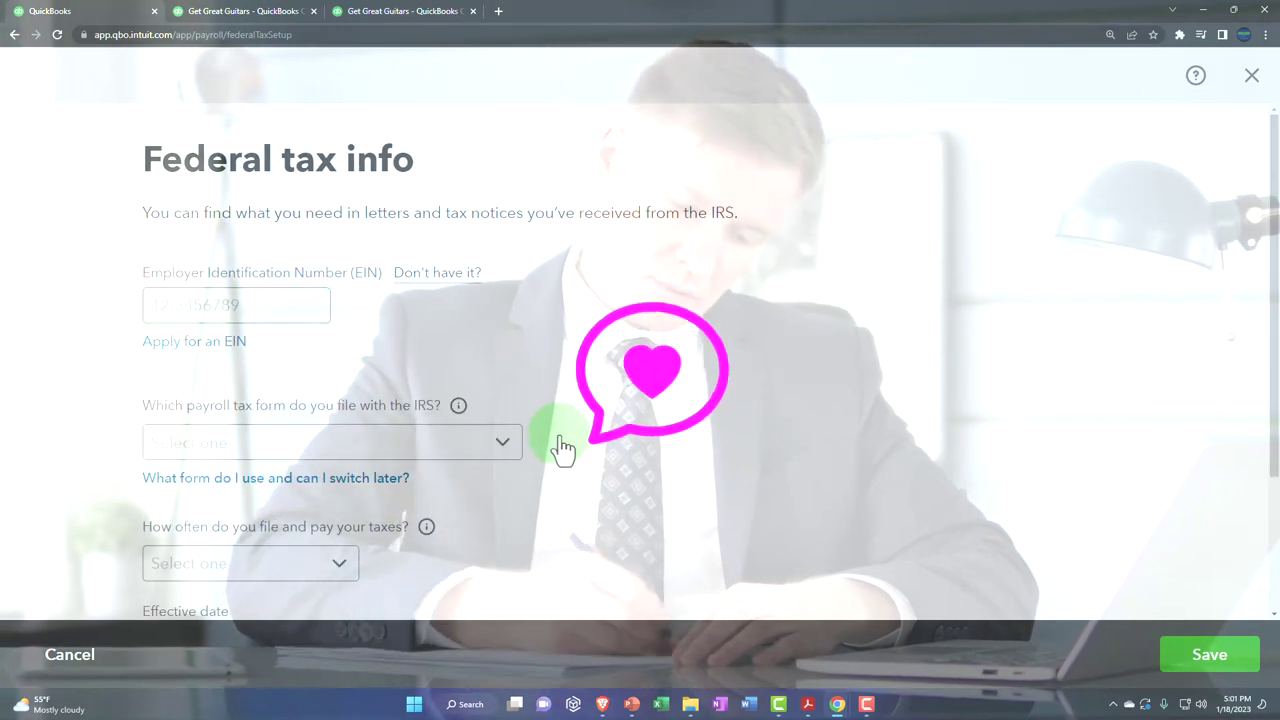
scroll(602, 443, "down", 1)
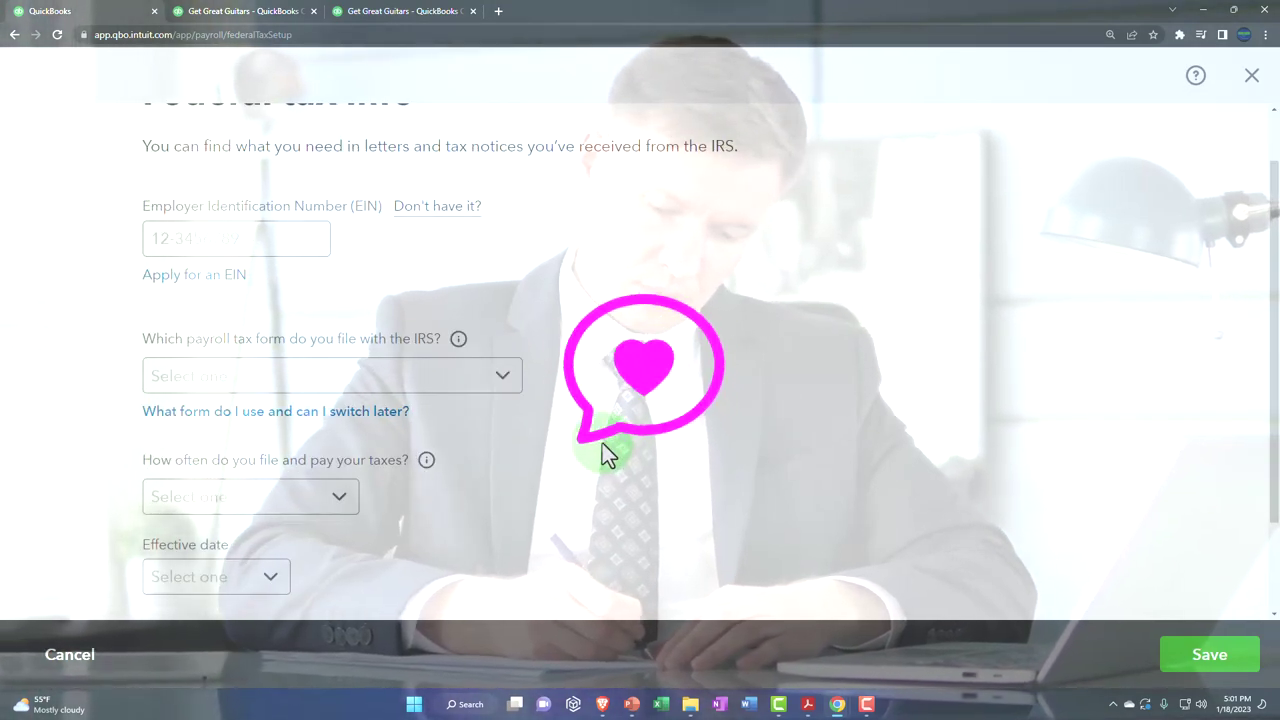
left_click(509, 383)
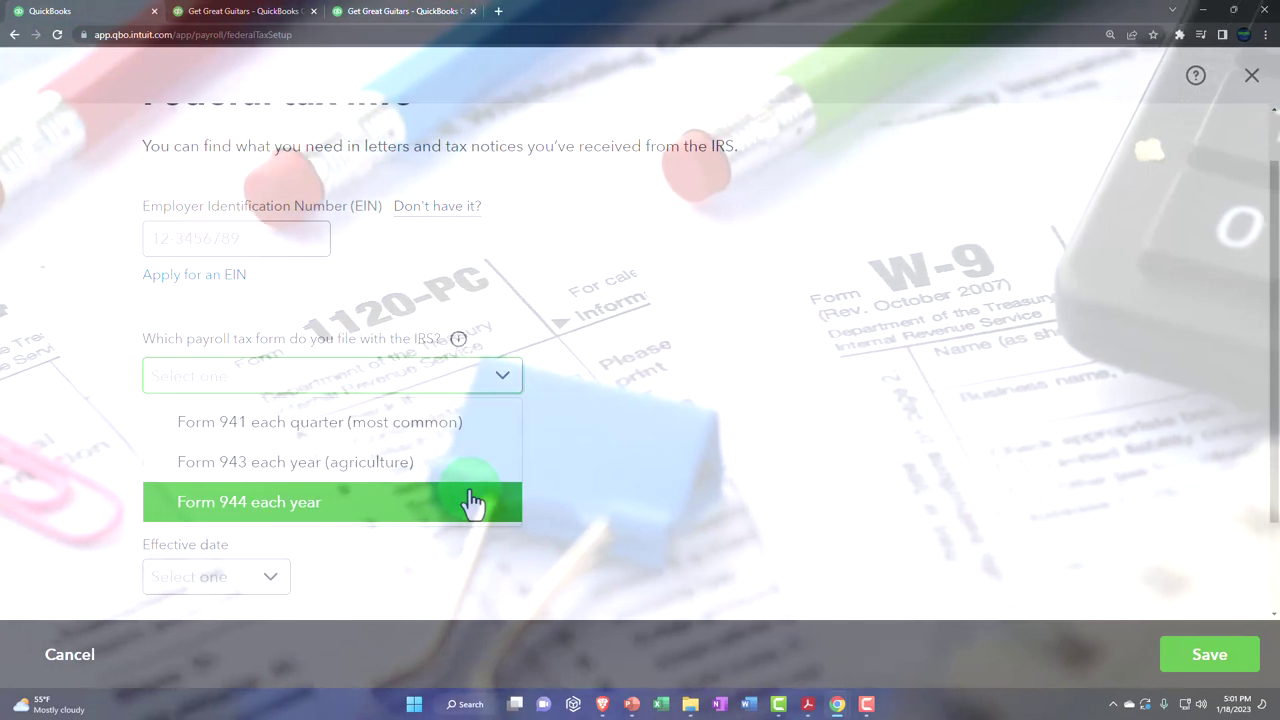
left_click(623, 446)
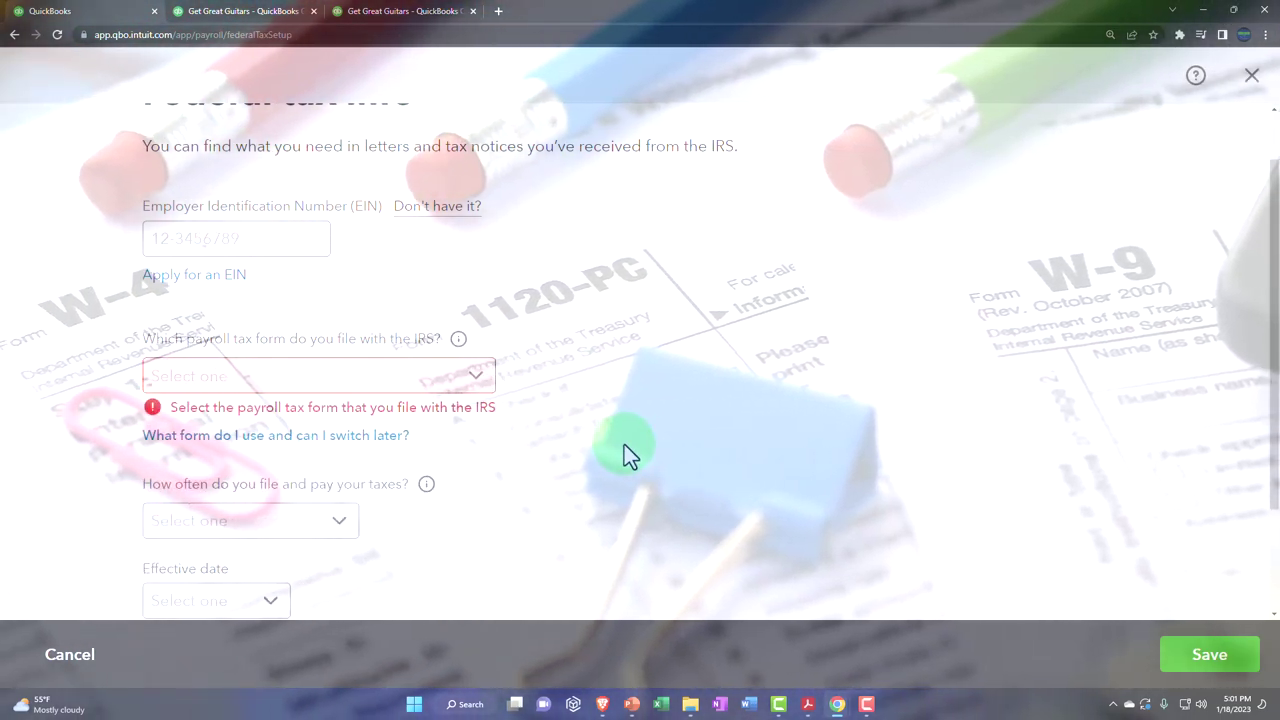
left_click(478, 380)
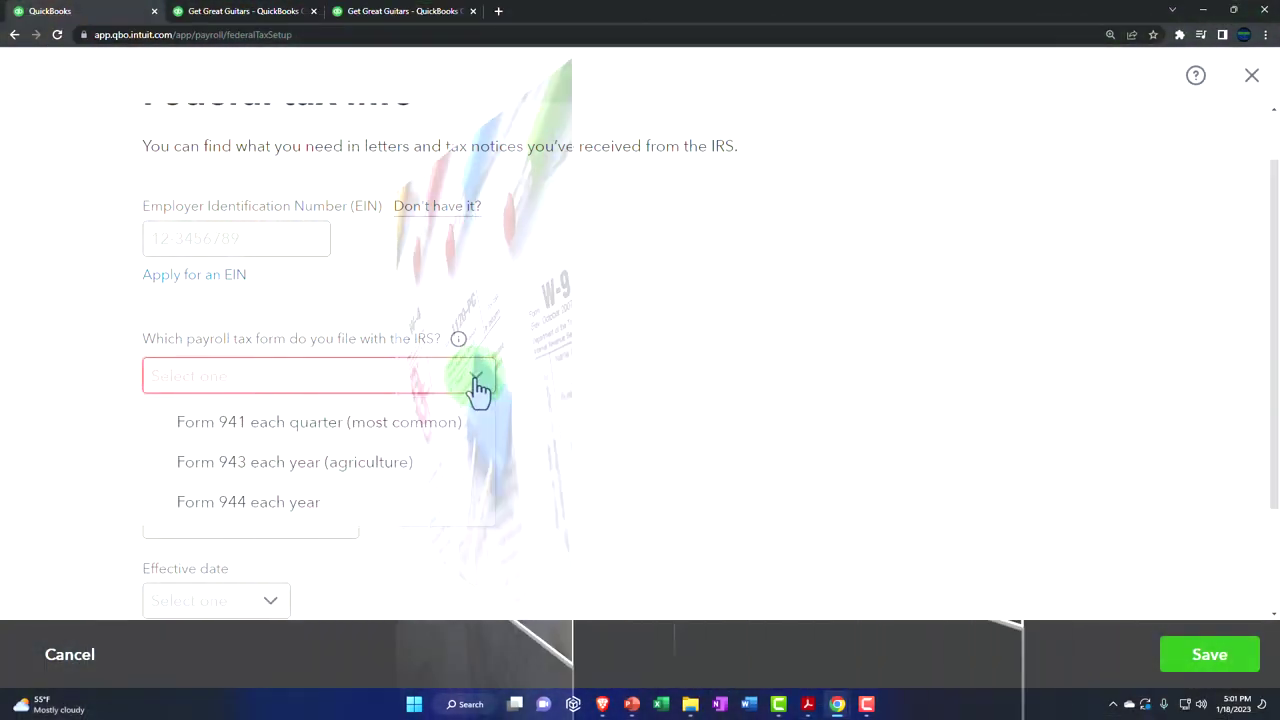
left_click(434, 431)
scroll(605, 437, "down", 1)
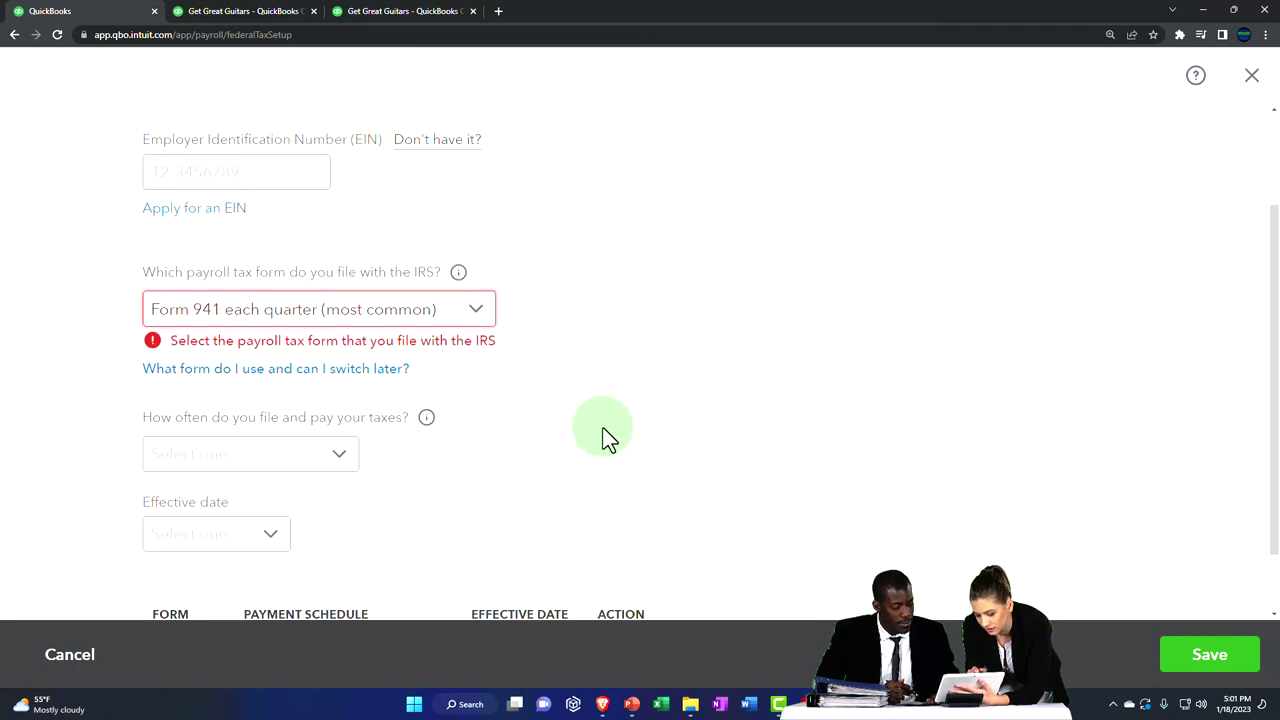
scroll(530, 470, "down", 1)
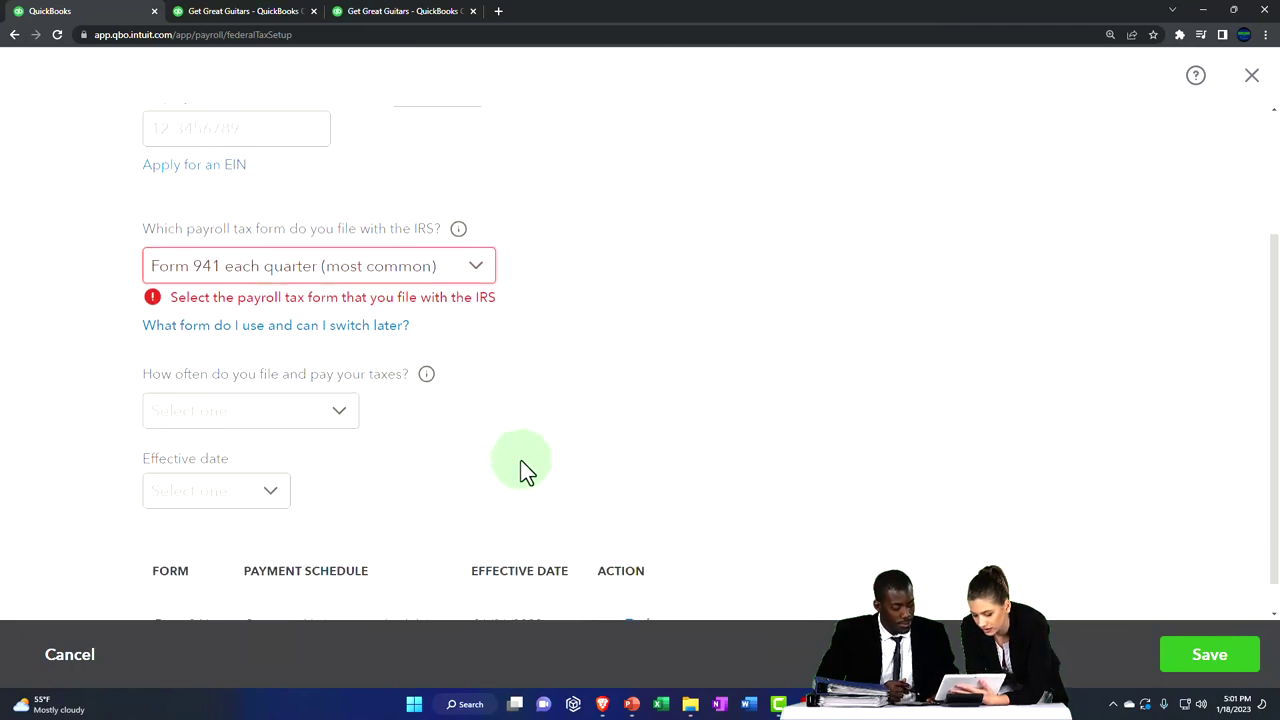
Set the tax payment frequency to Monthly with an effective date of 01/01/2022 and save the federal tax info
left_click(343, 381)
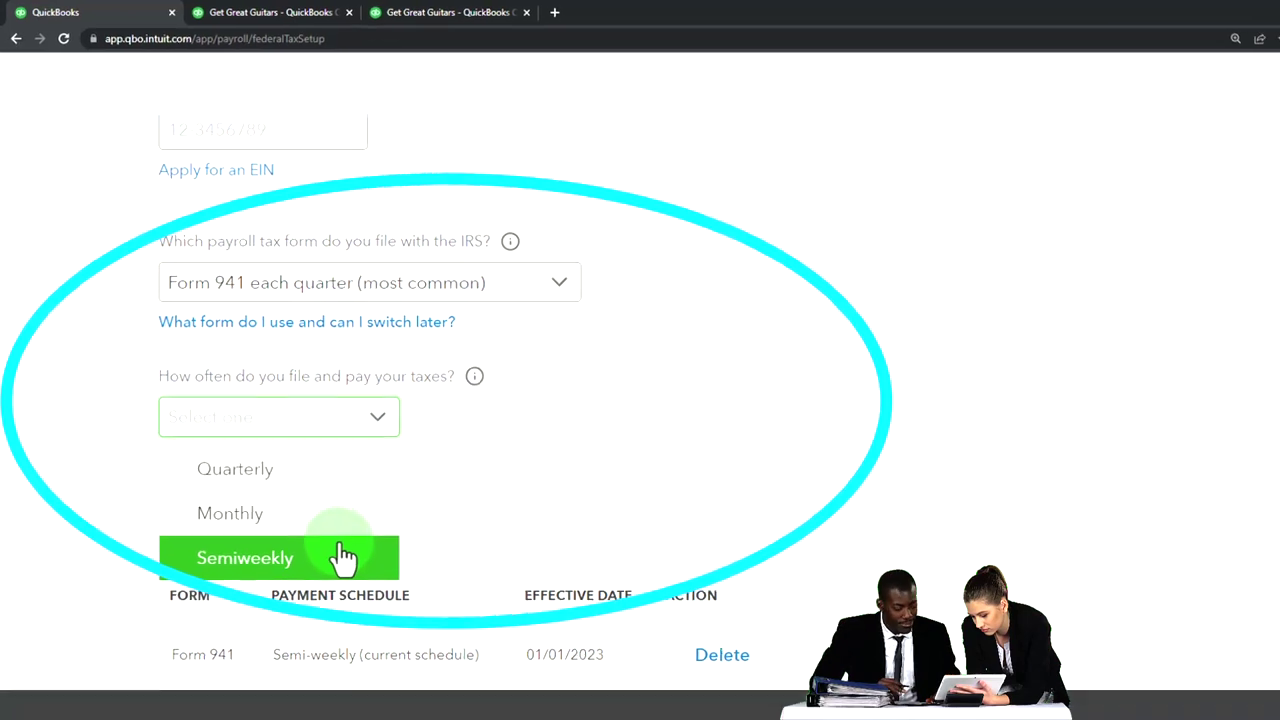
left_click(307, 497)
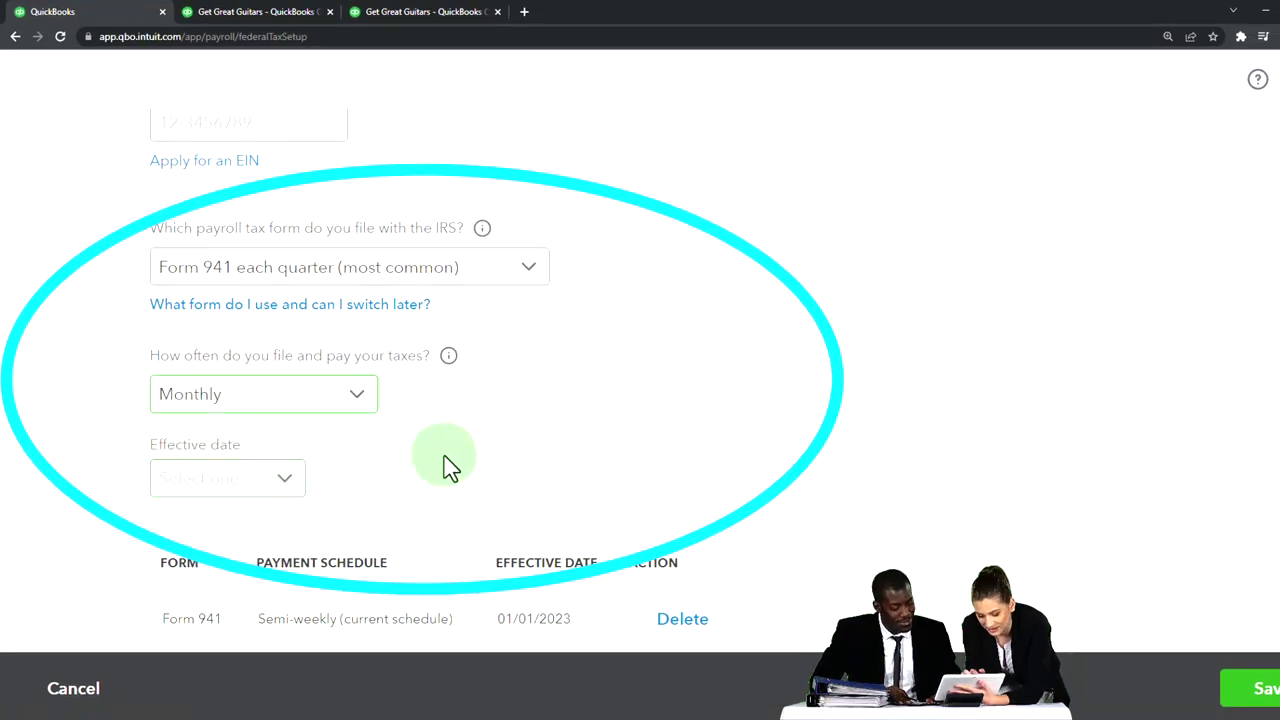
left_click(287, 483)
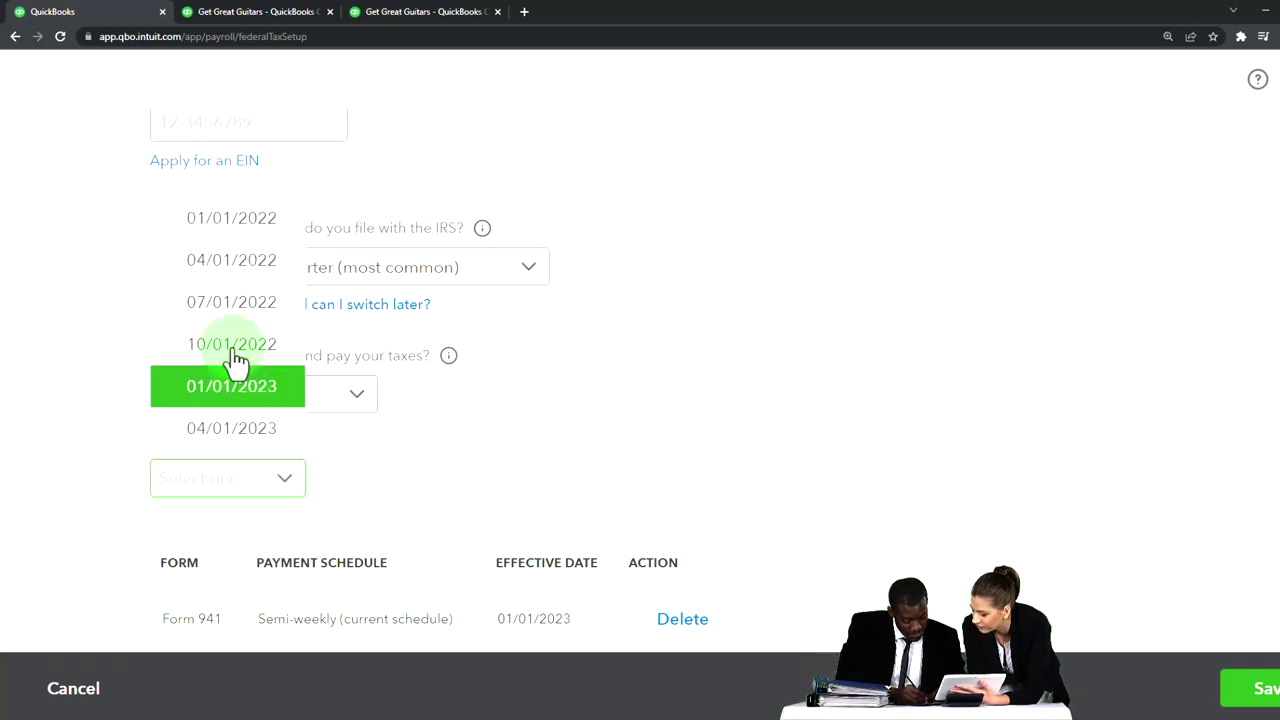
left_click(231, 220)
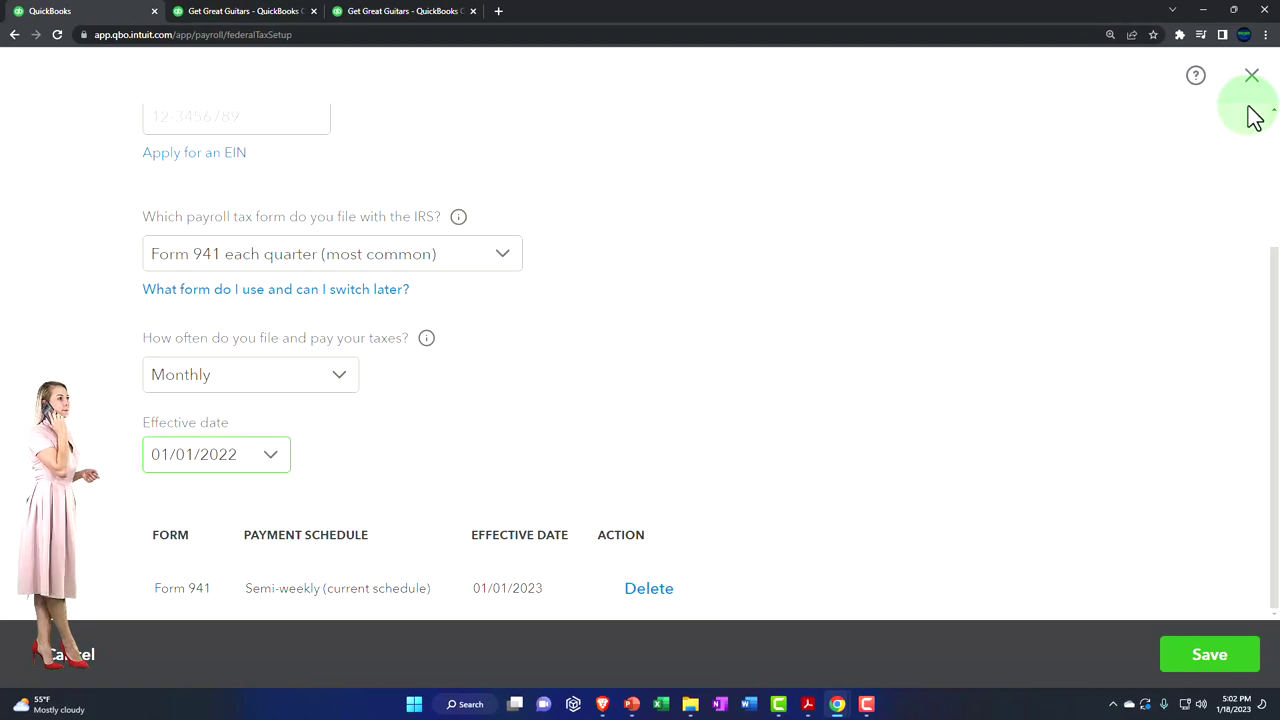
left_click(1210, 655)
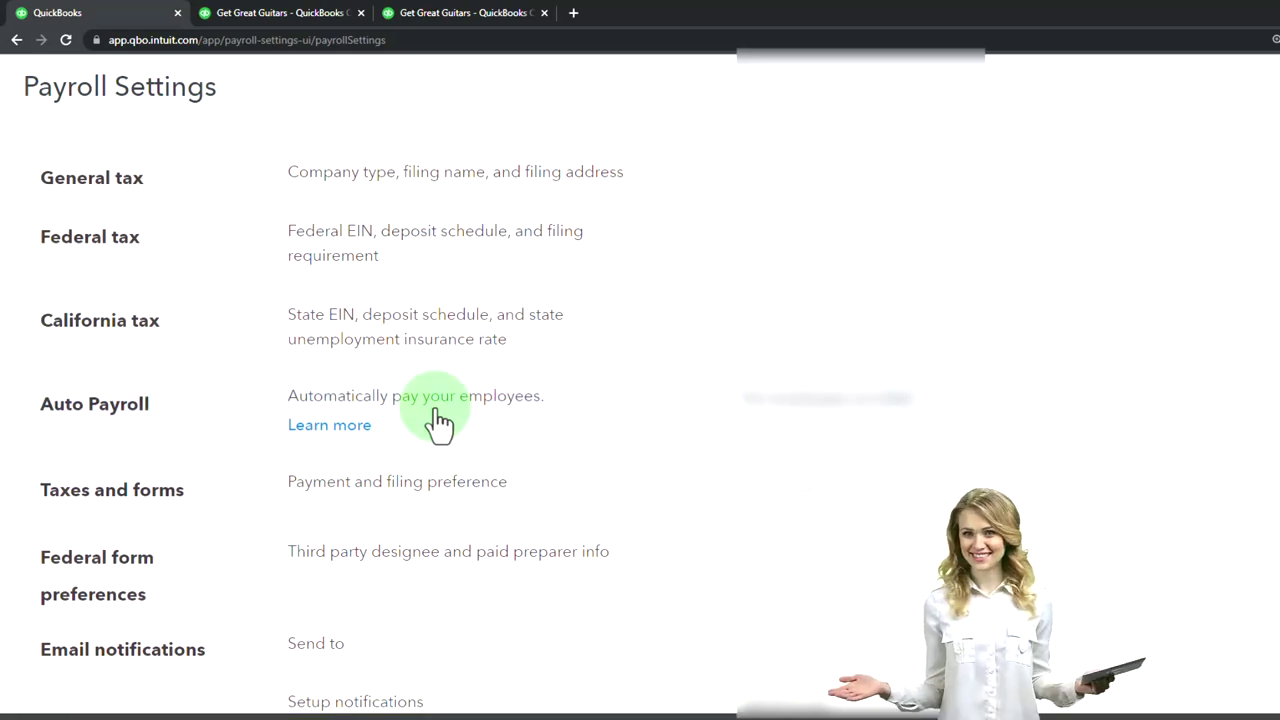
Open the Auto Payroll setup to review the employees available for enrollment, and close it
left_click(1224, 352)
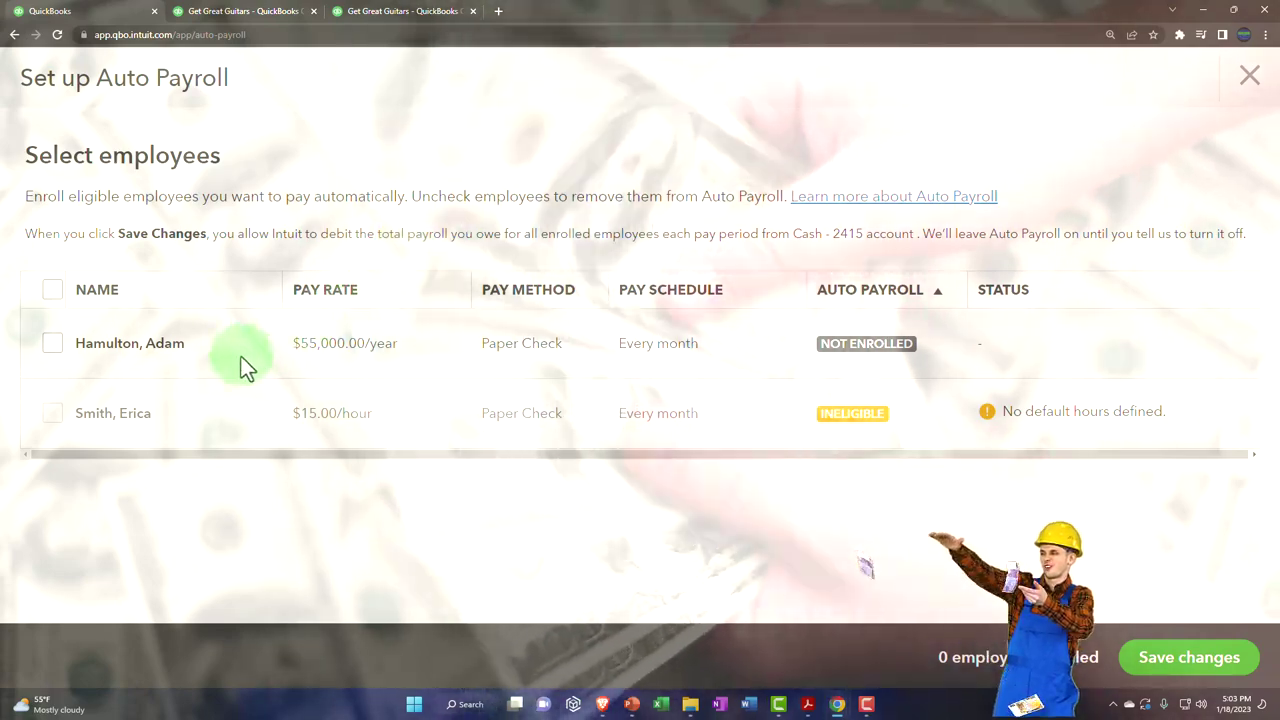
left_click(1252, 80)
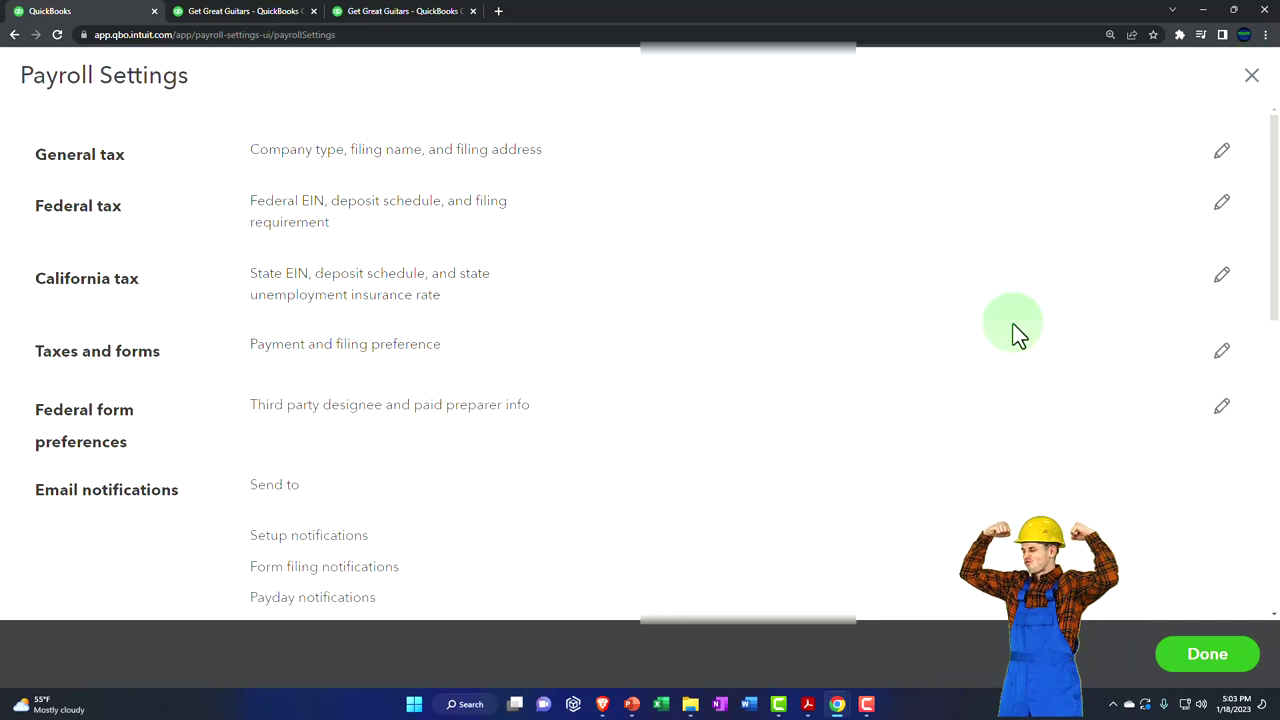
Open the Taxes and forms preference for editing and review its Automate taxes and forms option
left_click(848, 440)
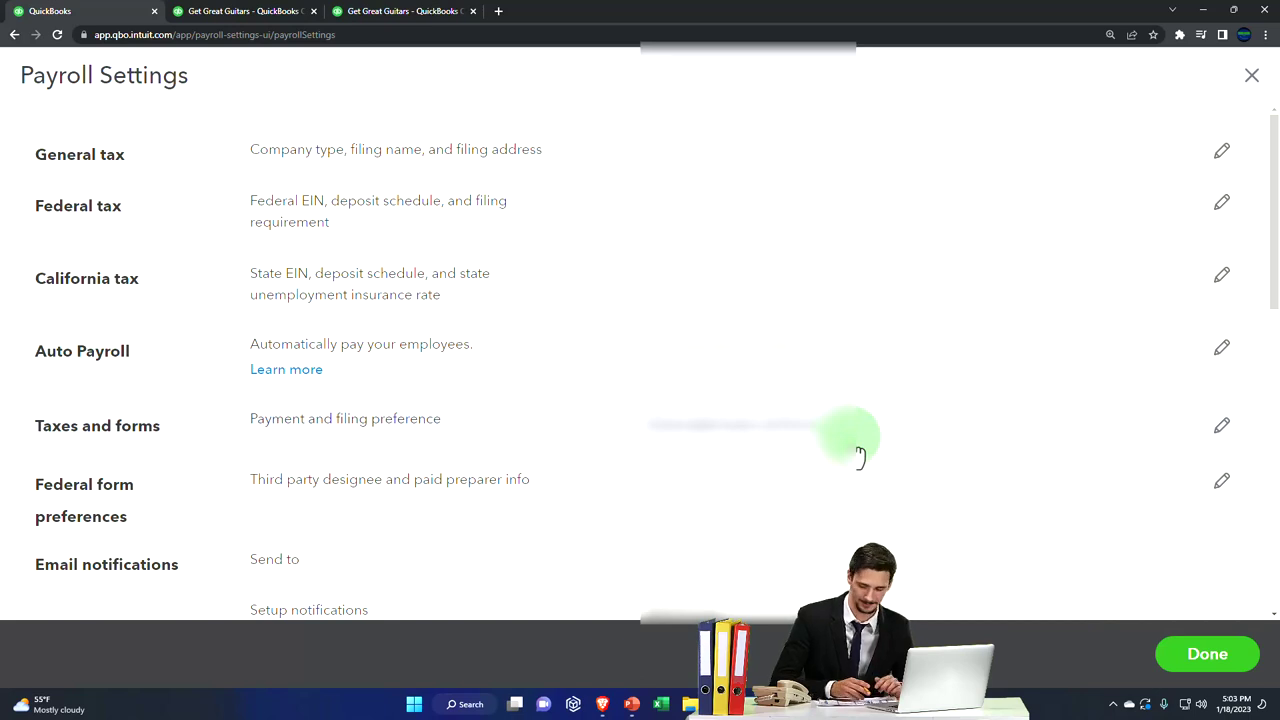
scroll(860, 455, "down", 1)
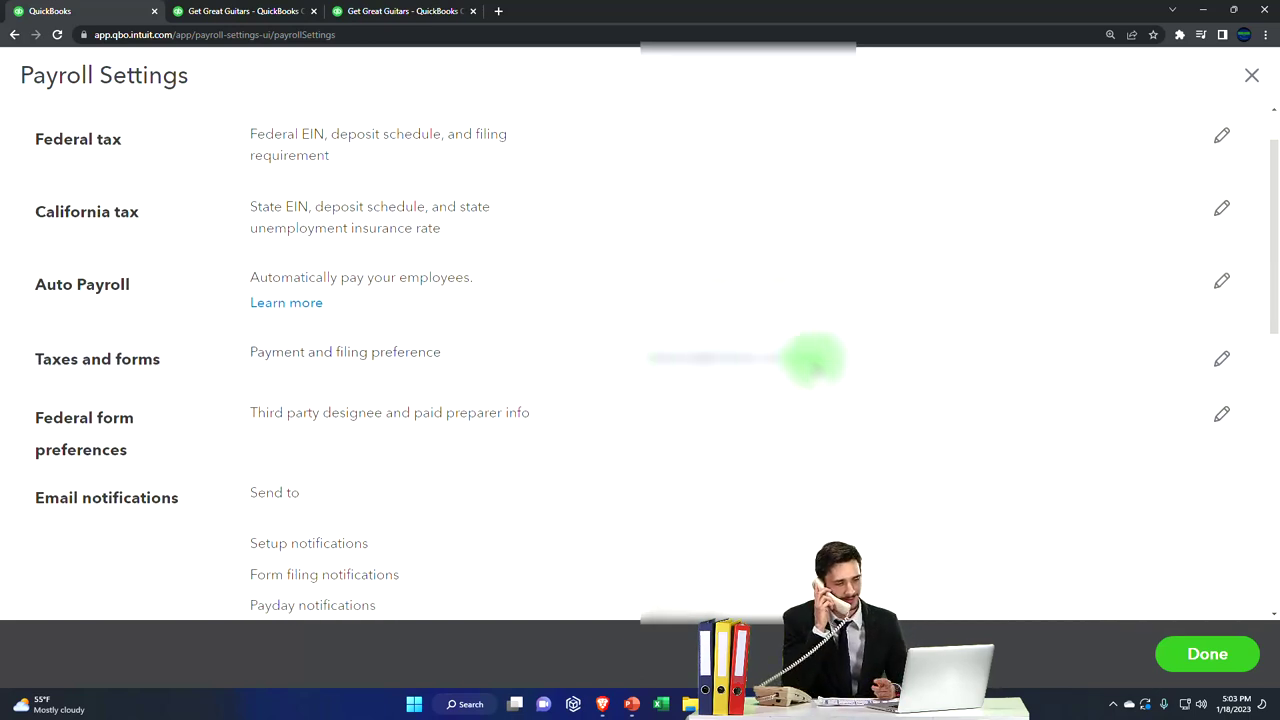
left_click(1222, 360)
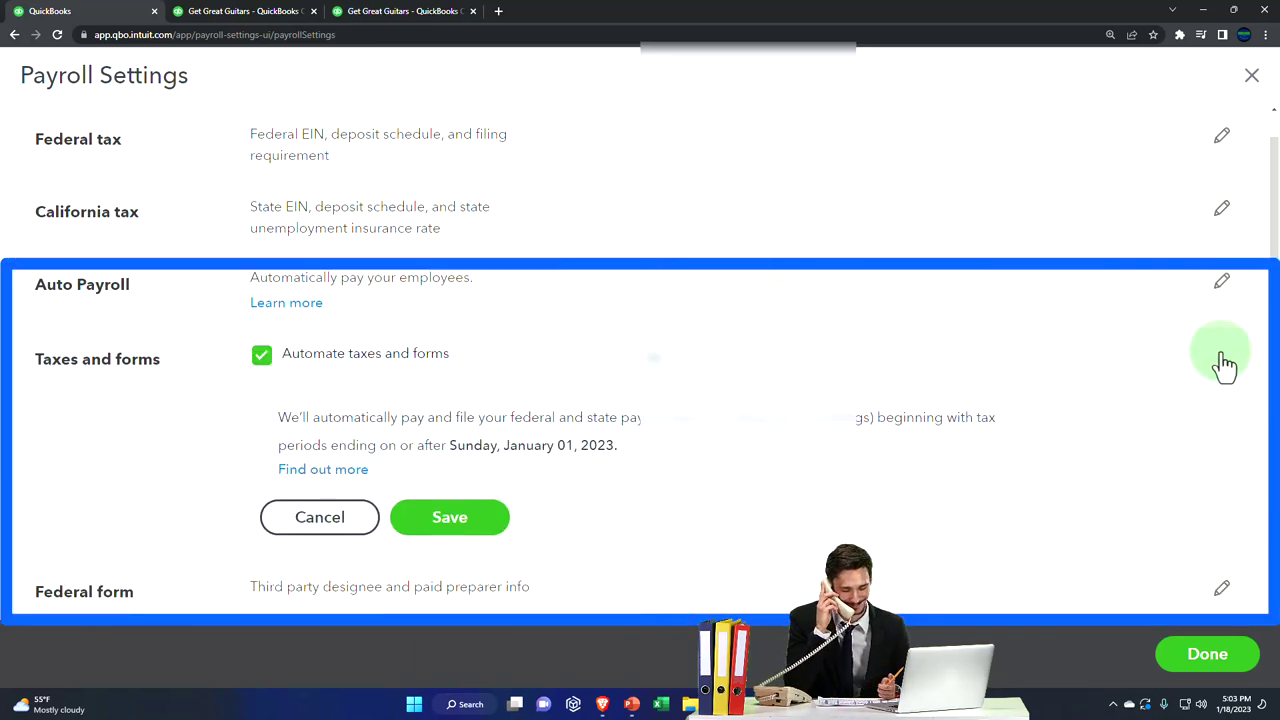
scroll(905, 425, "down", 1)
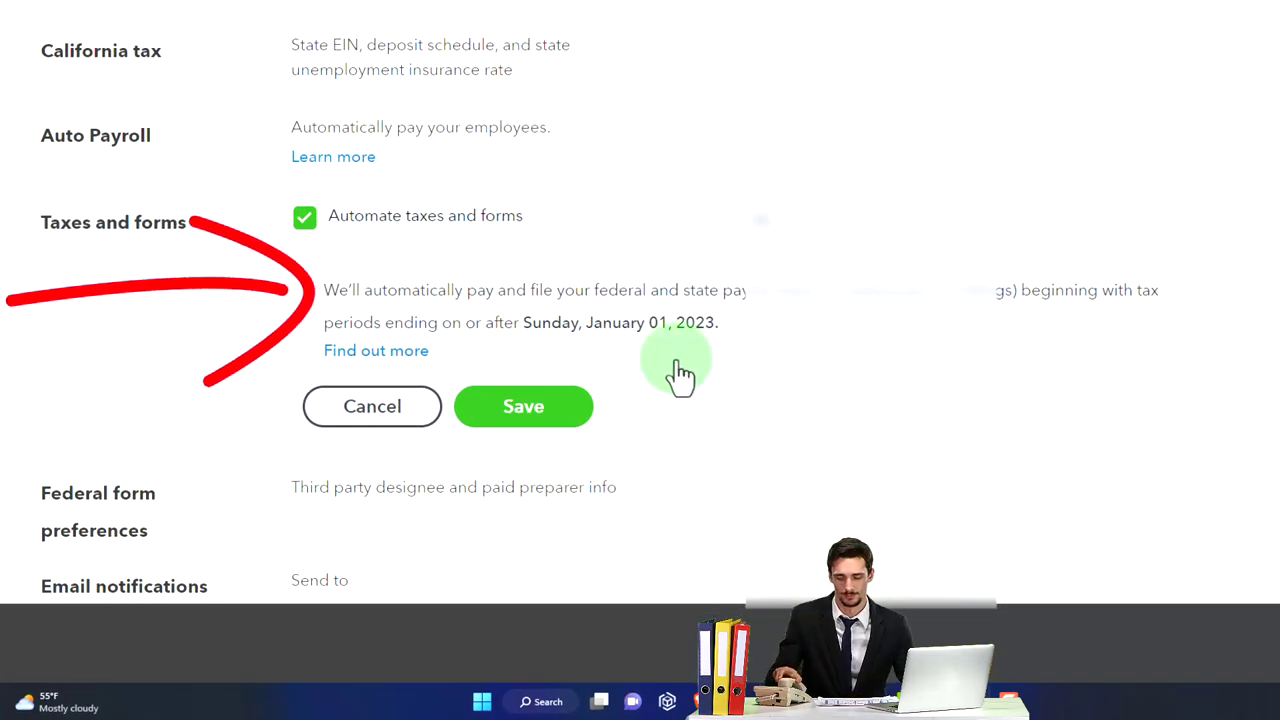
scroll(680, 374, "down", 1)
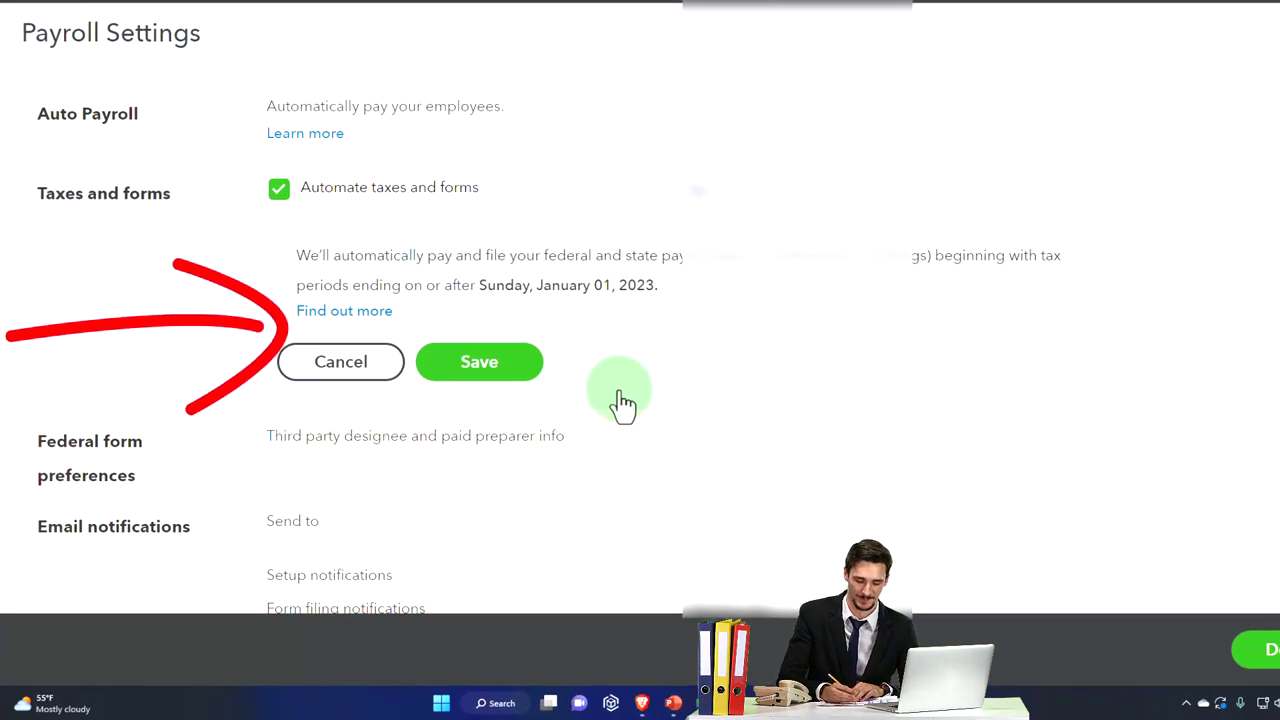
scroll(620, 406, "down", 1)
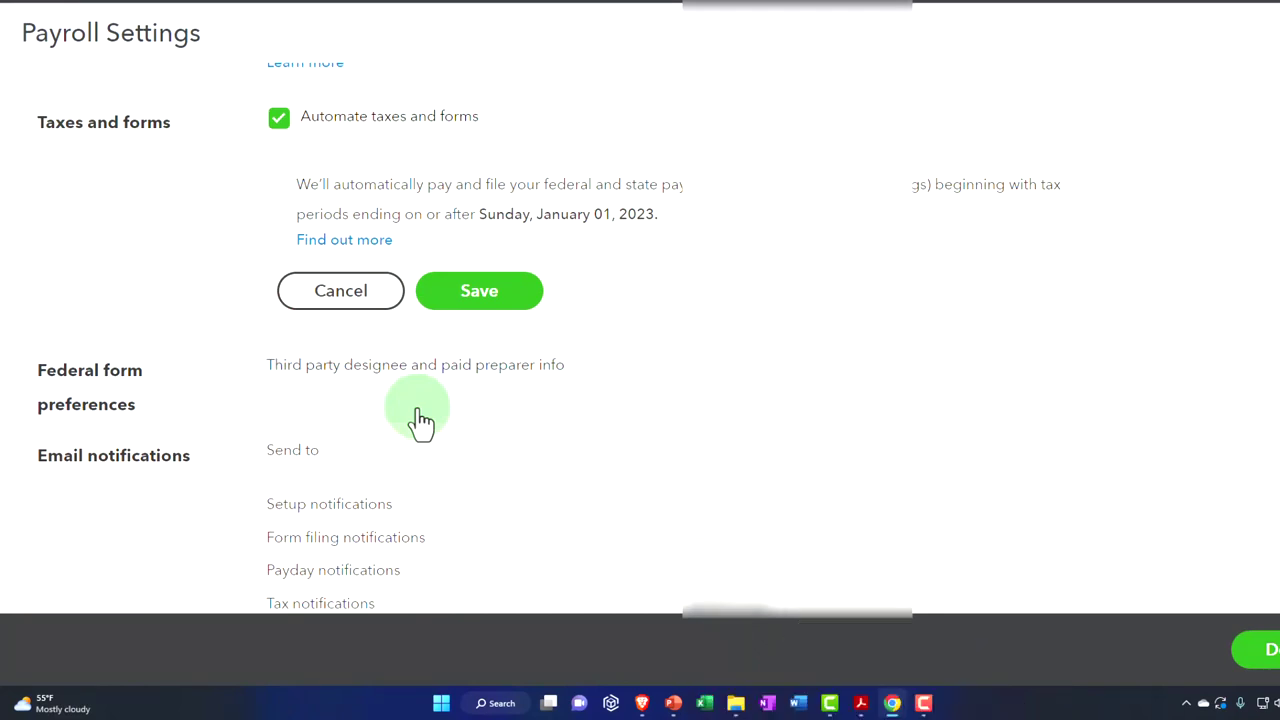
Open the federal form preferences, preview the Yes option for a third-party designee, and switch it back to No (most common)
left_click(1224, 390)
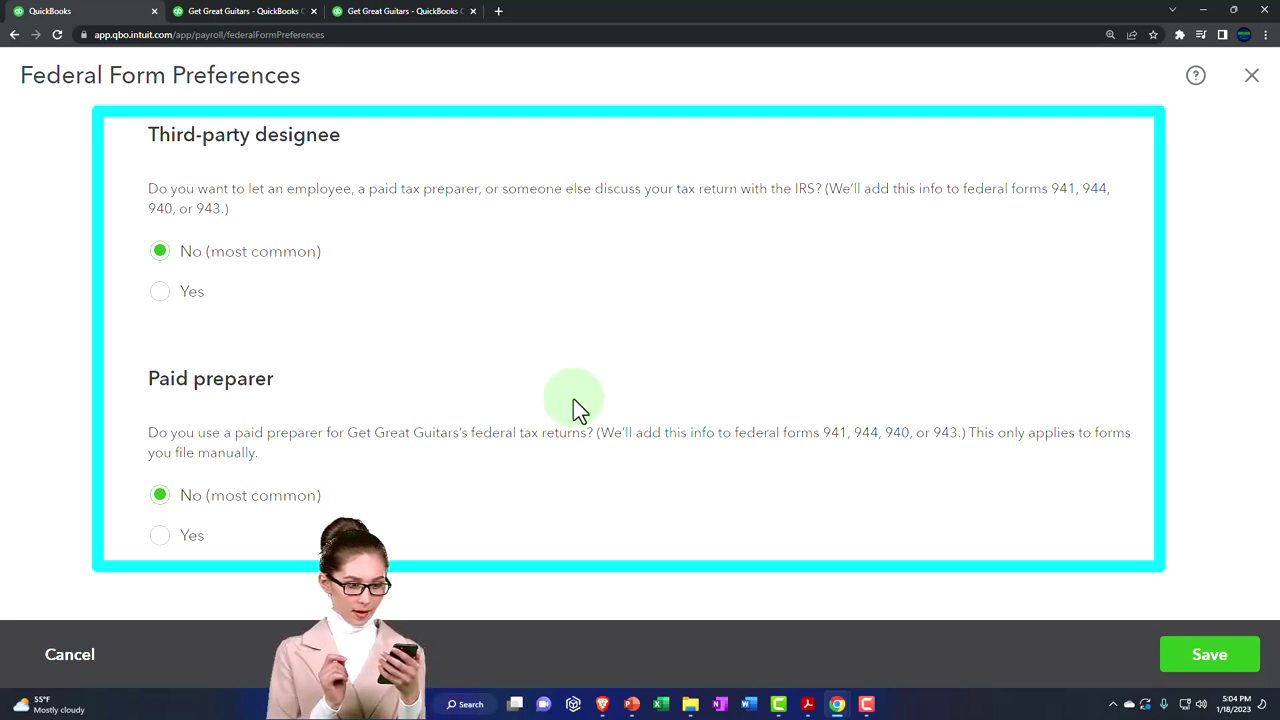
left_click(176, 292)
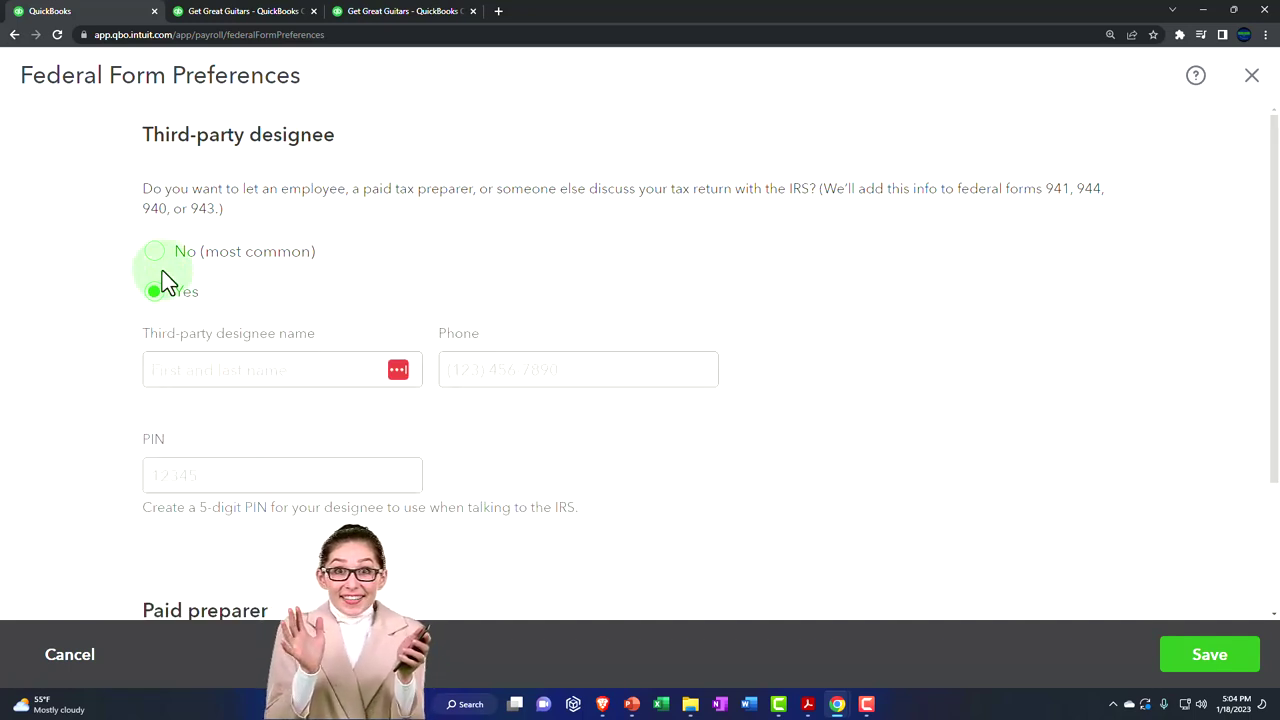
left_click(156, 256)
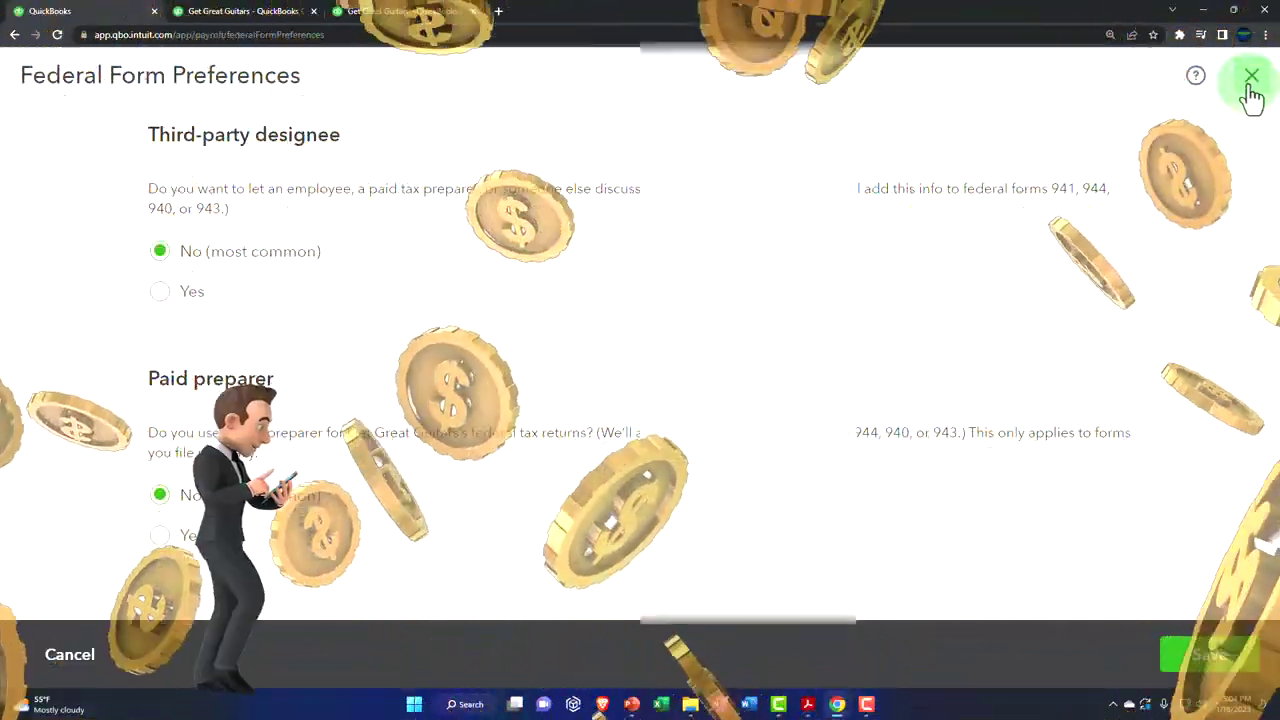
Close the federal form preferences, reopen them to review the third-party designee and paid preparer questions, and close them without saving
left_click(1250, 80)
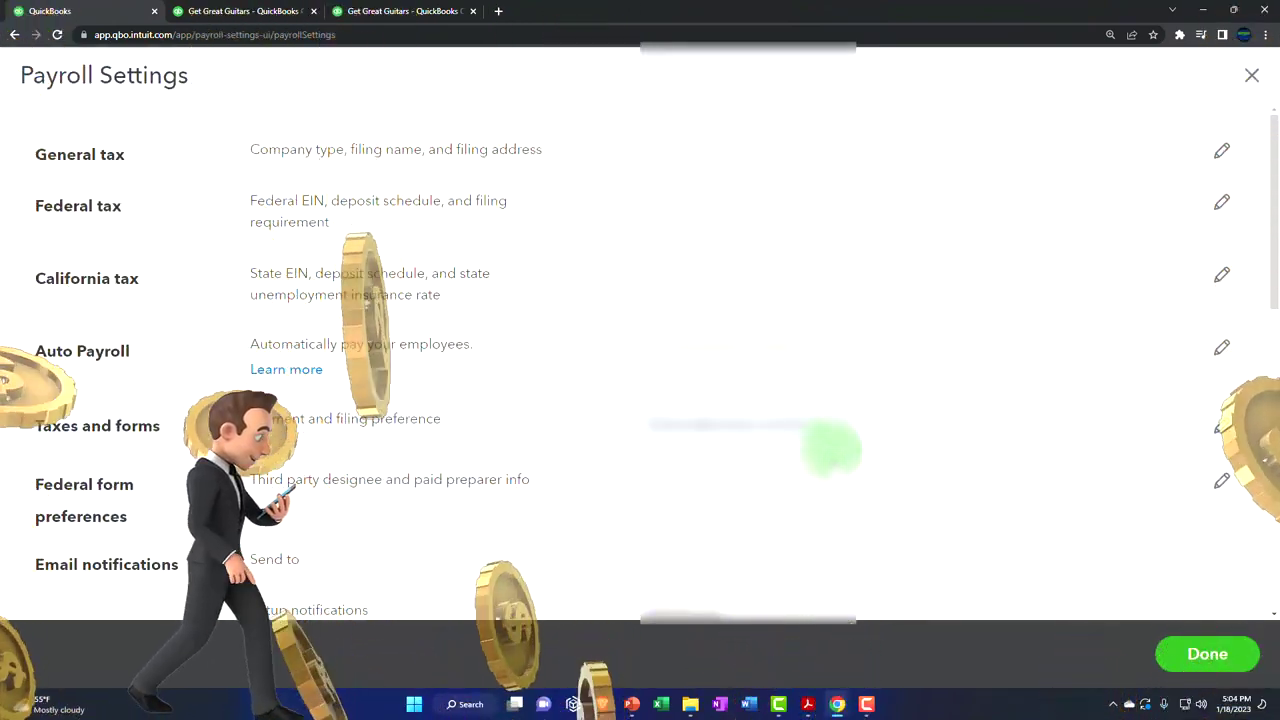
scroll(829, 448, "down", 3)
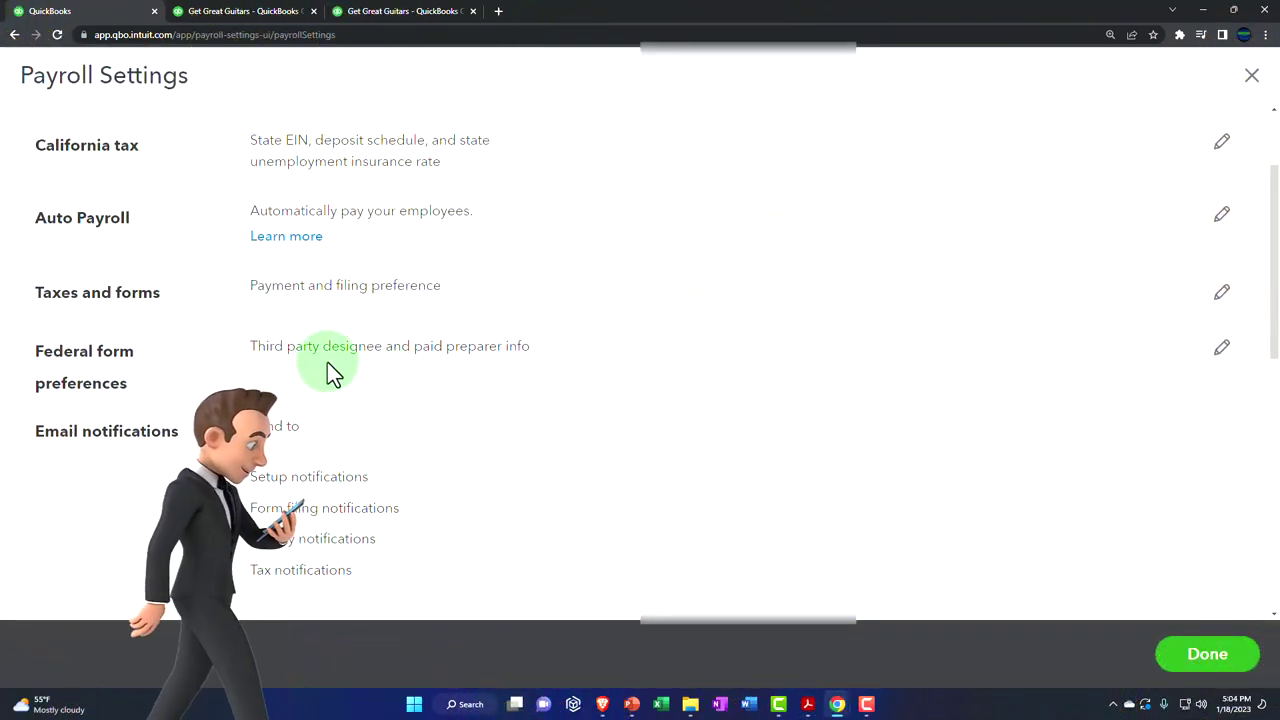
left_click(1222, 352)
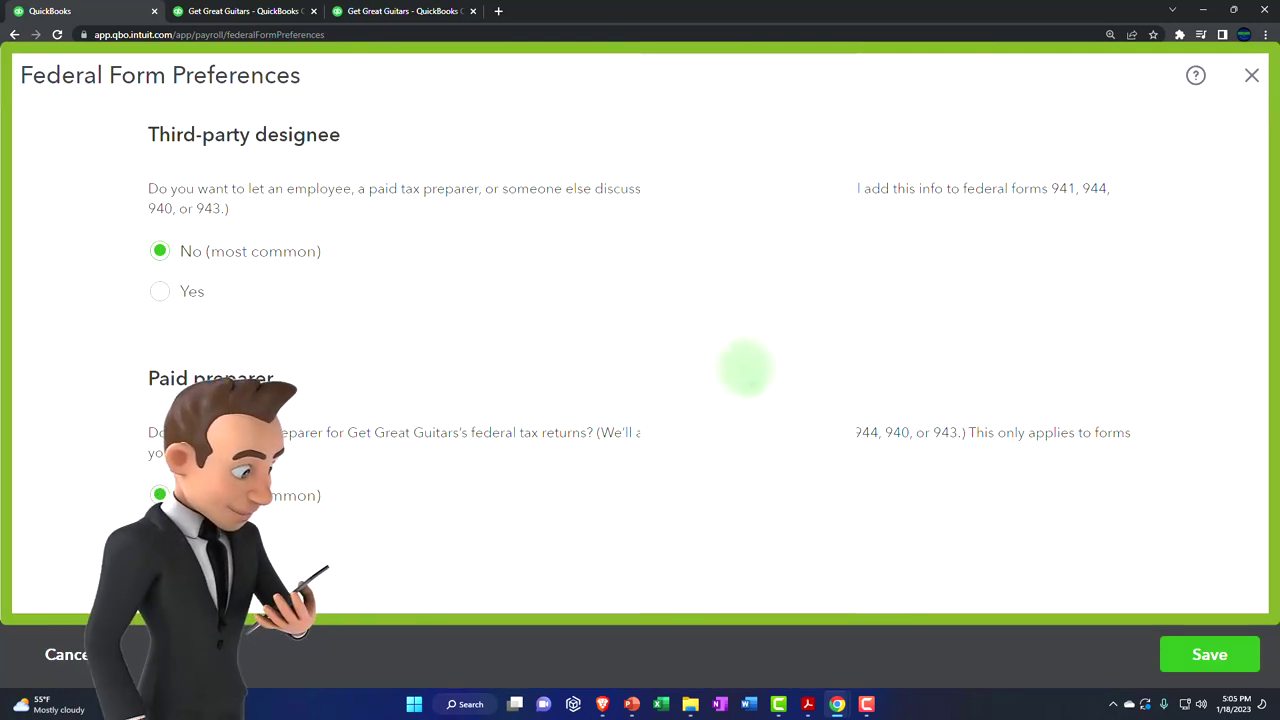
left_click(1250, 80)
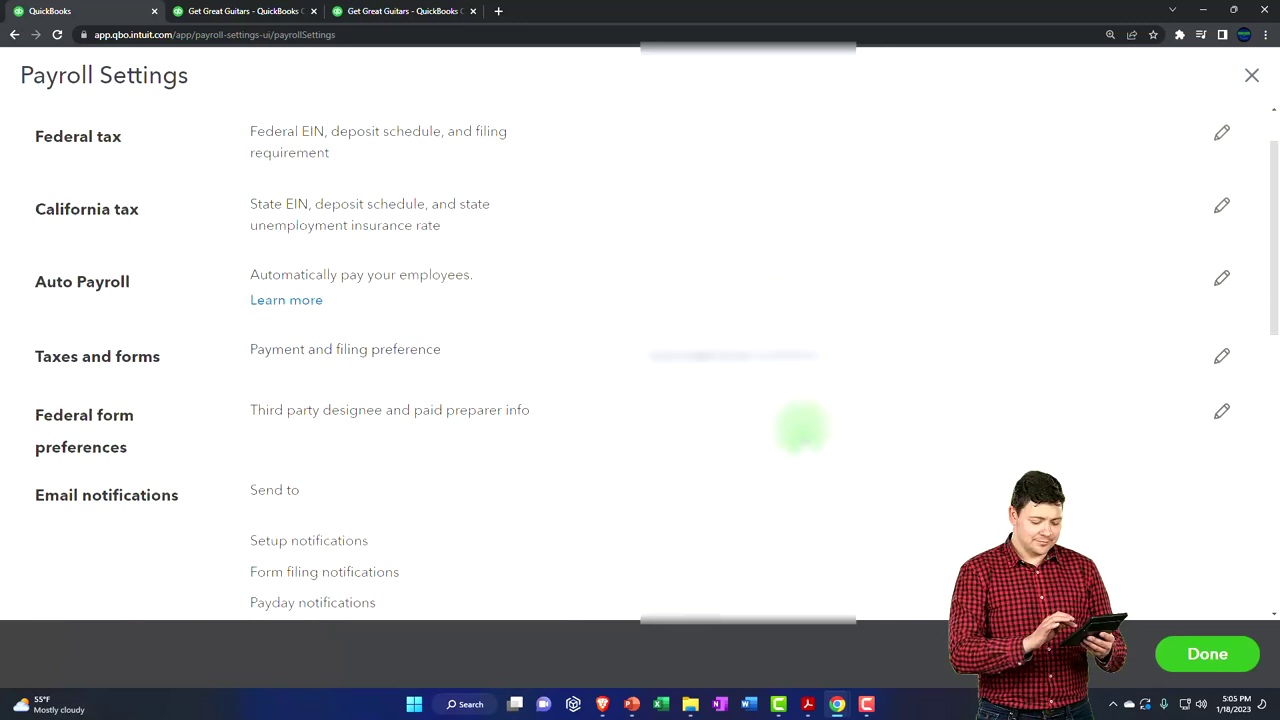
Open the payday and tax payment reminders under Email notifications for editing and review the available options
scroll(602, 408, "down", 2)
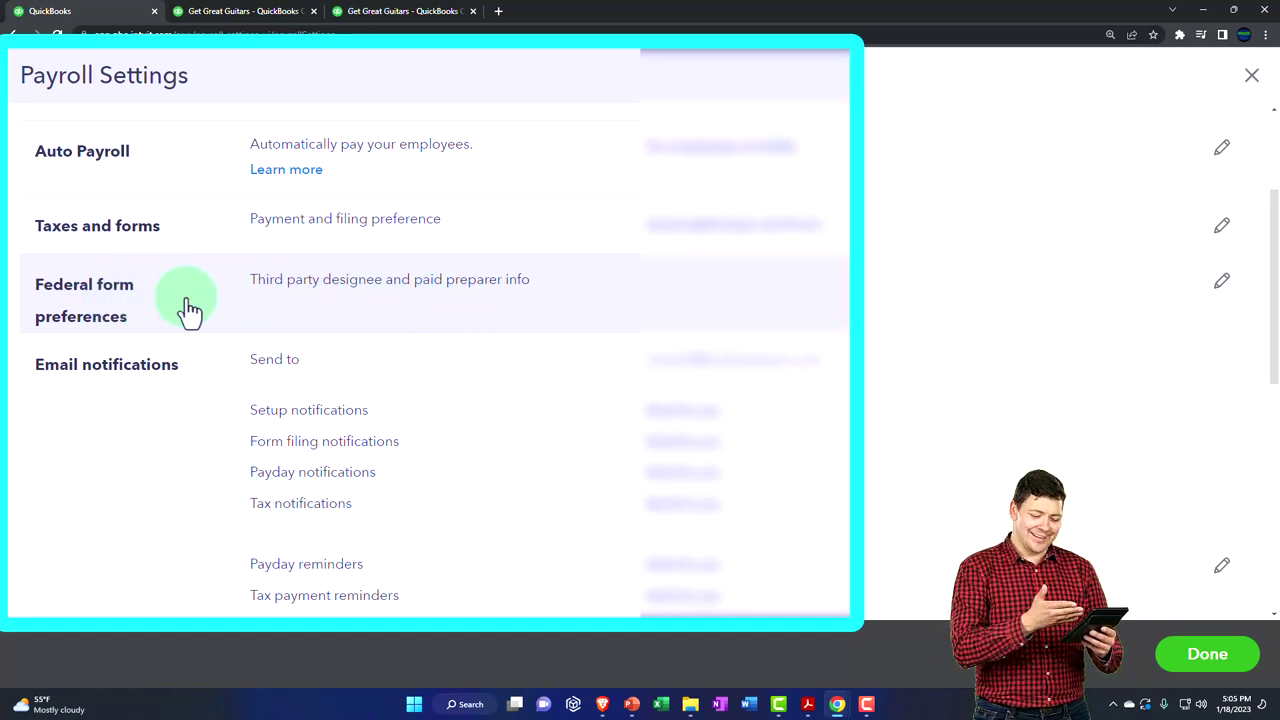
scroll(190, 312, "down", 1)
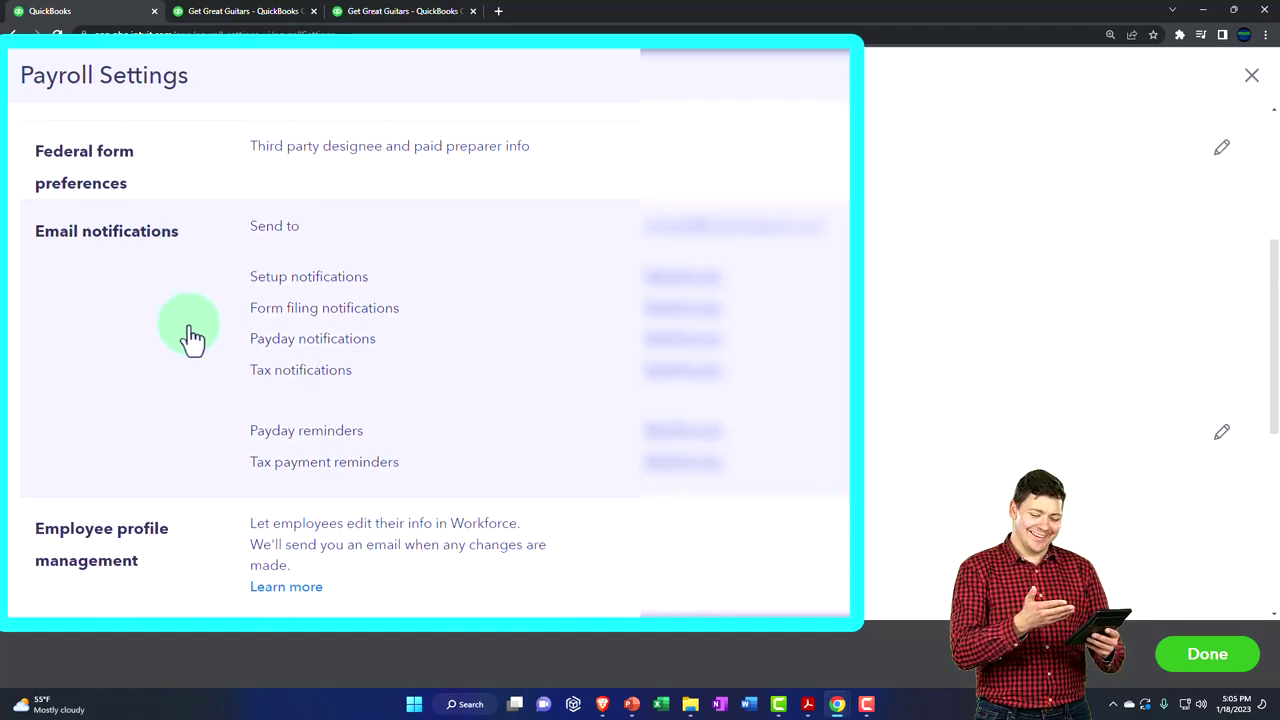
left_click(1223, 437)
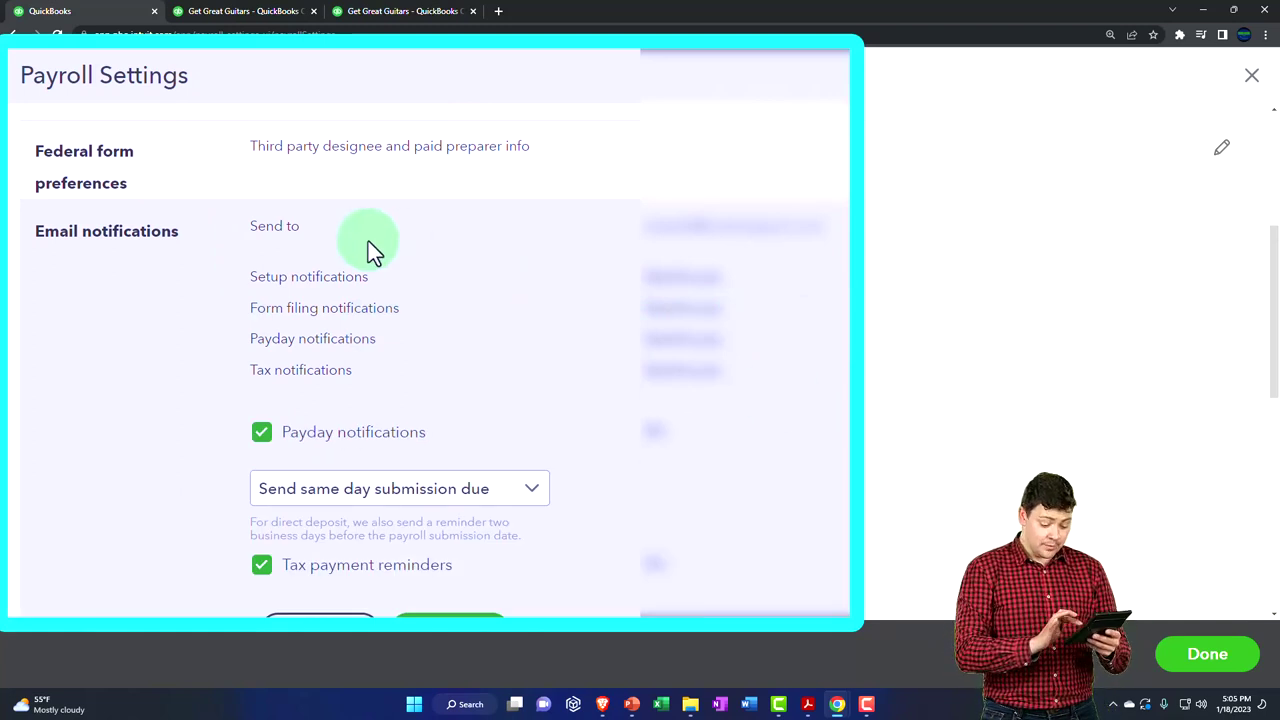
scroll(364, 250, "down", 1)
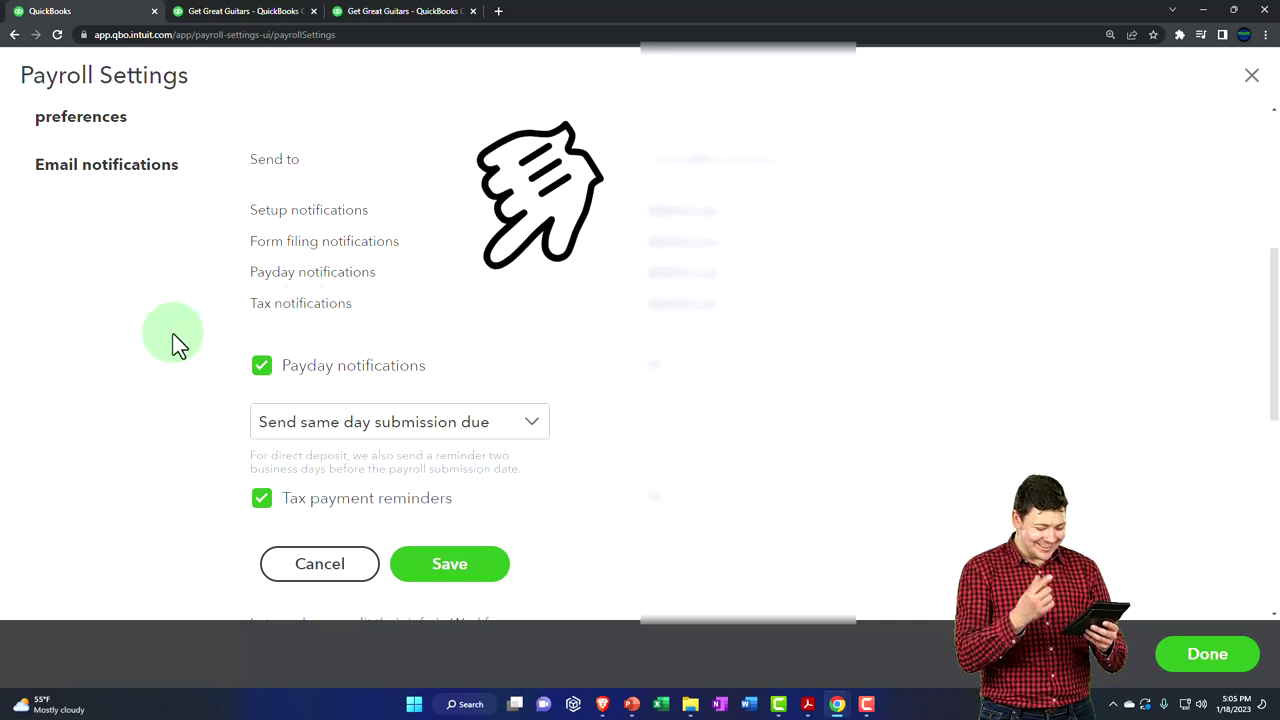
scroll(176, 343, "down", 1)
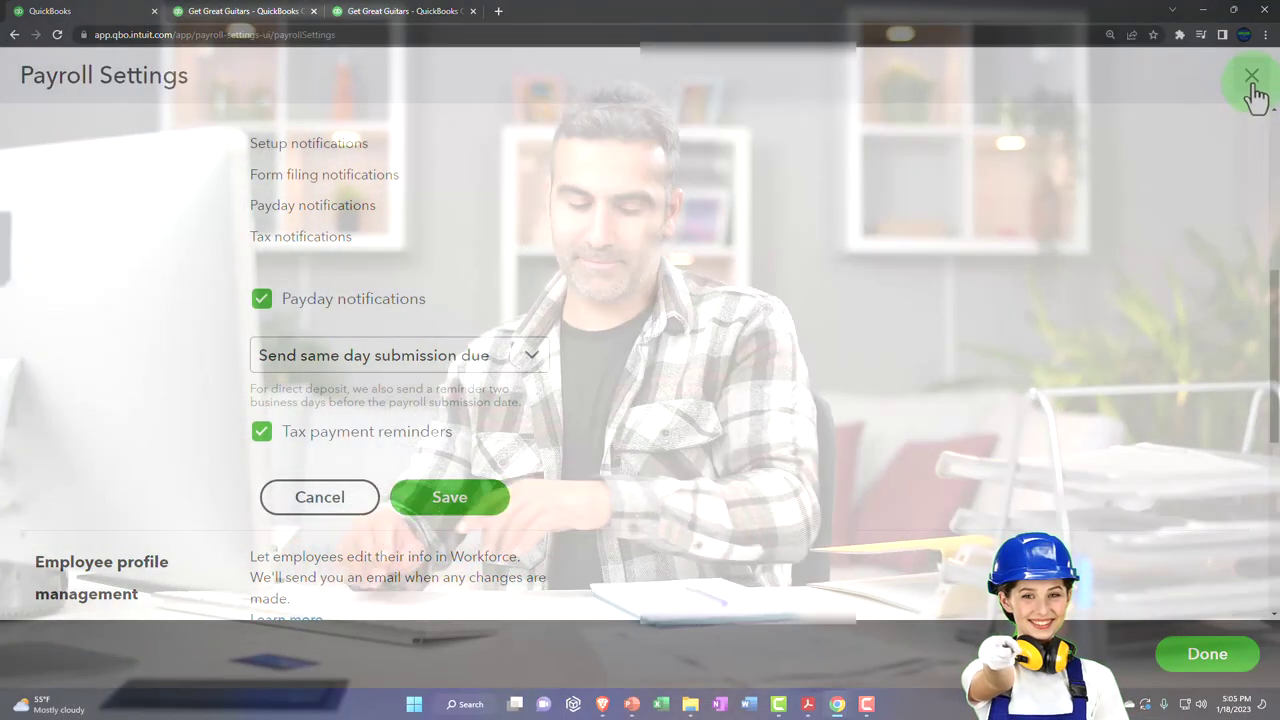
Open the Employee profile management options for editing and review the Personal and Tax withholdings permissions employees have in Workforce
scroll(1020, 351, "down", 3)
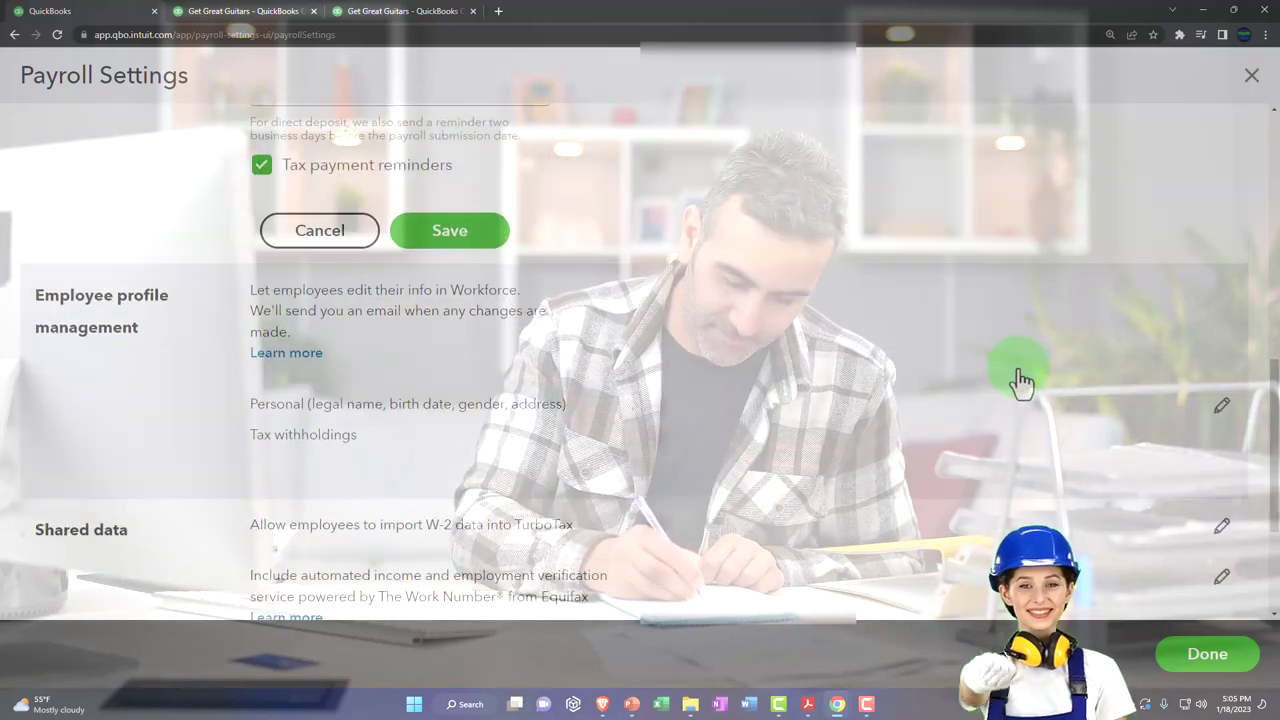
left_click(1222, 406)
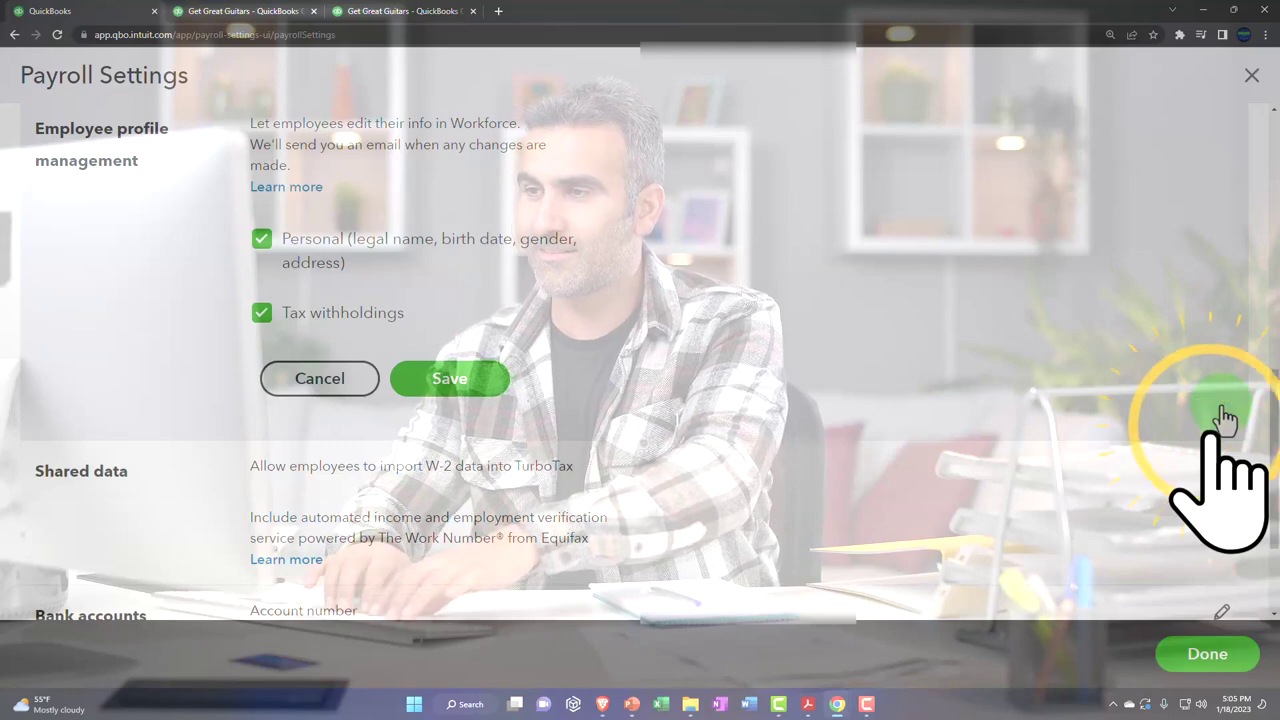
scroll(1066, 418, "up", 1)
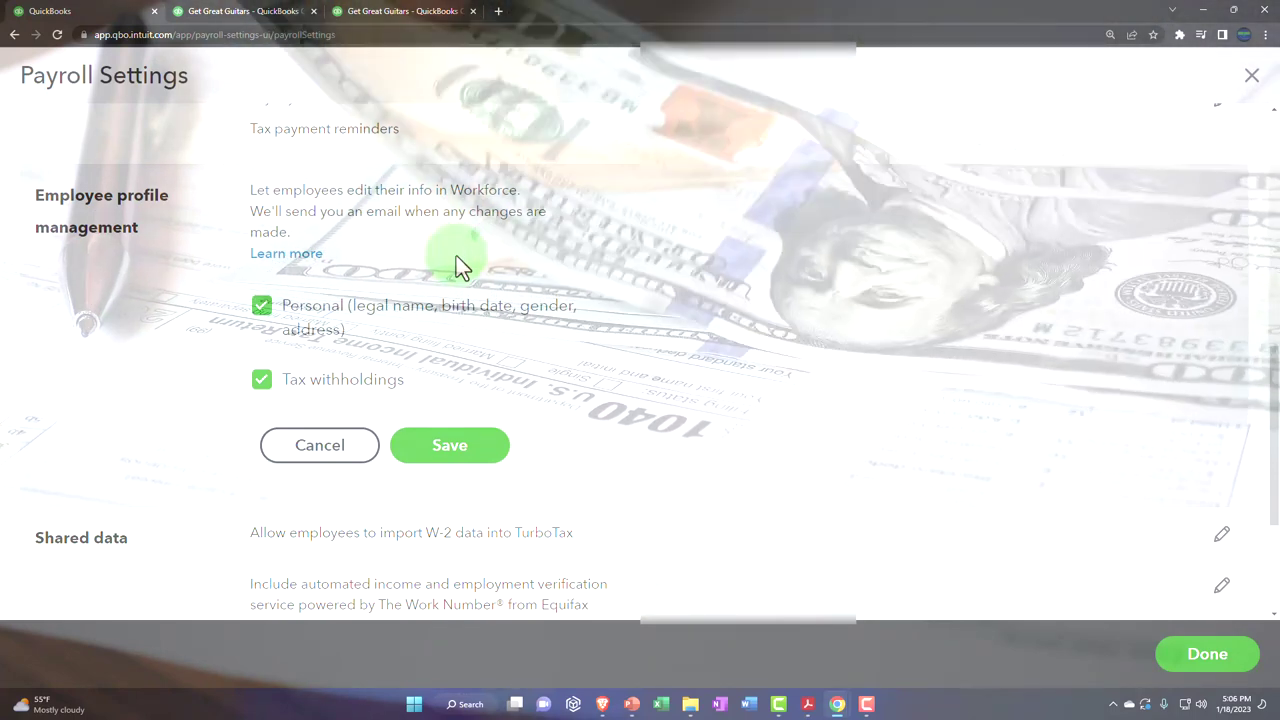
scroll(456, 256, "down", 2)
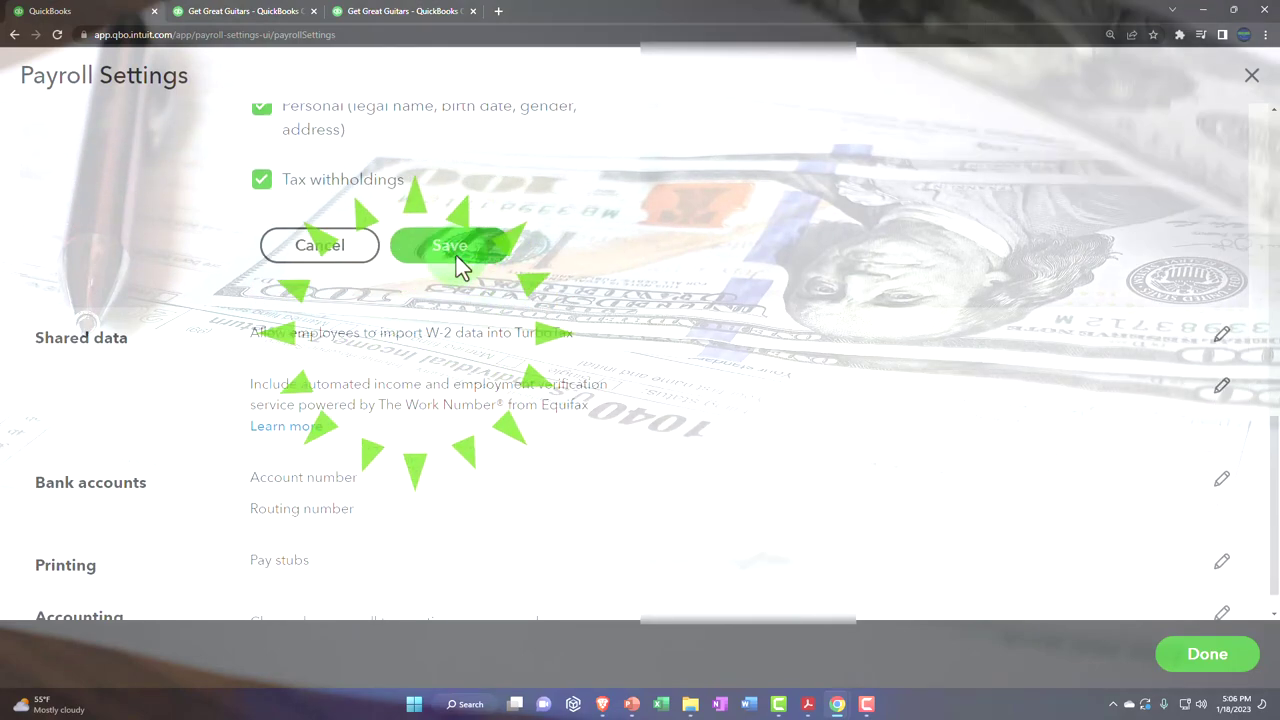
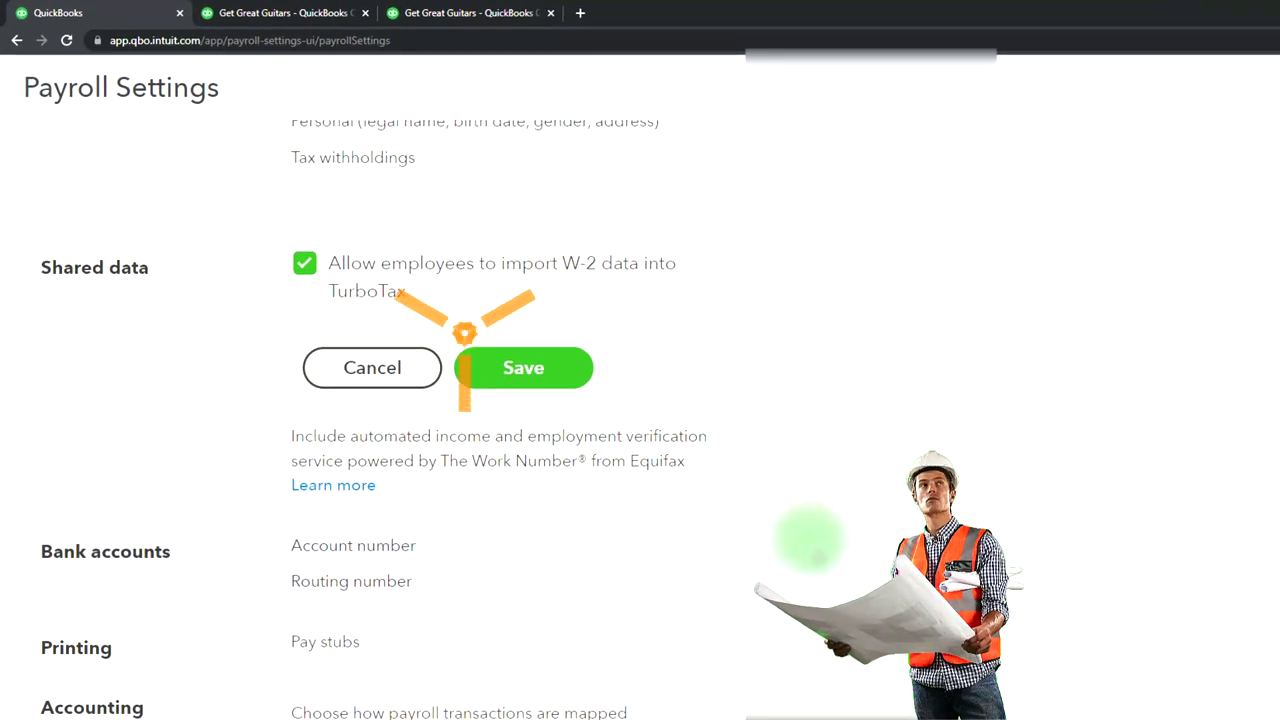
Open the payroll Bank accounts setup to review the bank connection page, and close it without getting started
scroll(526, 420, "down", 1)
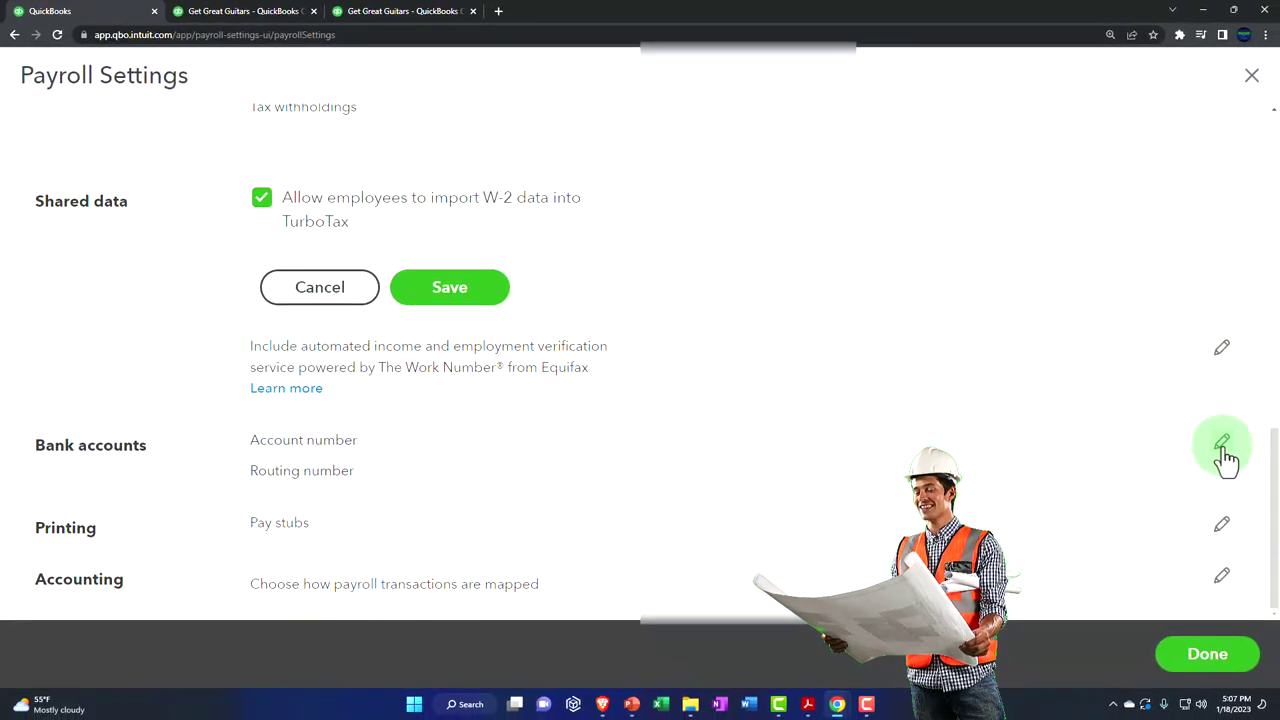
left_click(1222, 446)
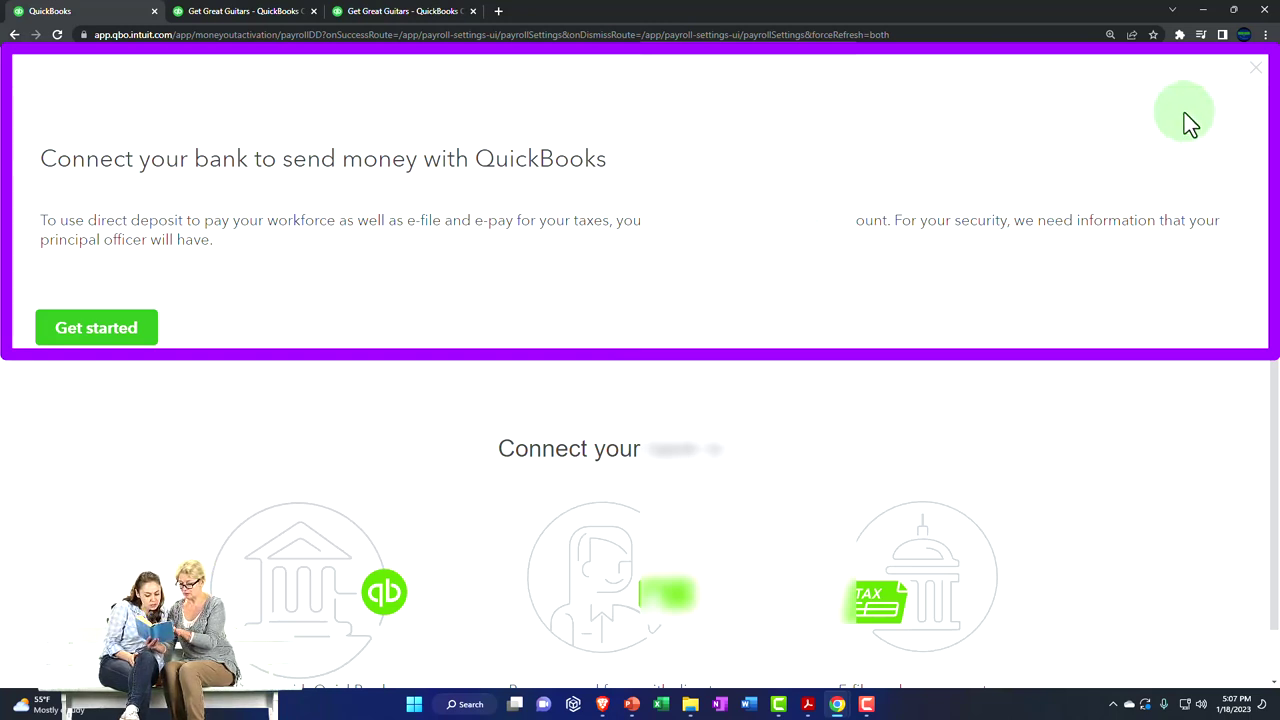
left_click(1255, 72)
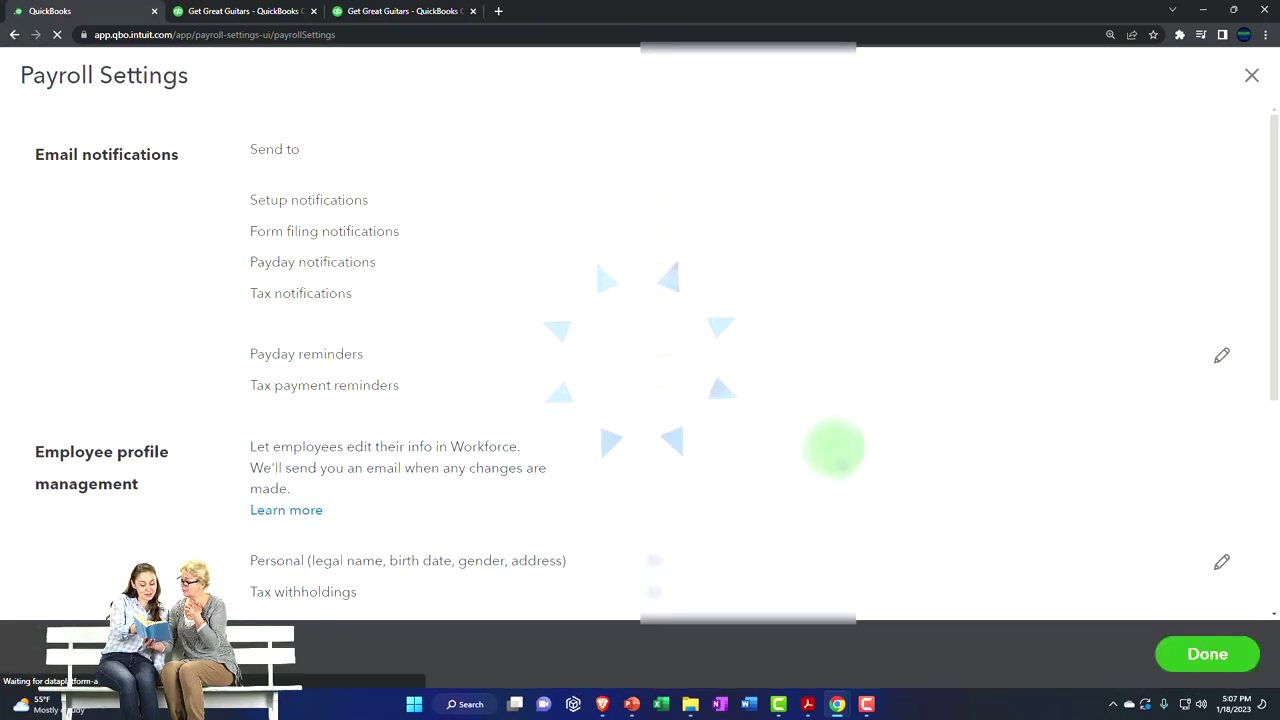
Open the payroll Accounting preferences to review how payroll transactions are mapped to the chart of accounts
scroll(835, 448, "down", 5)
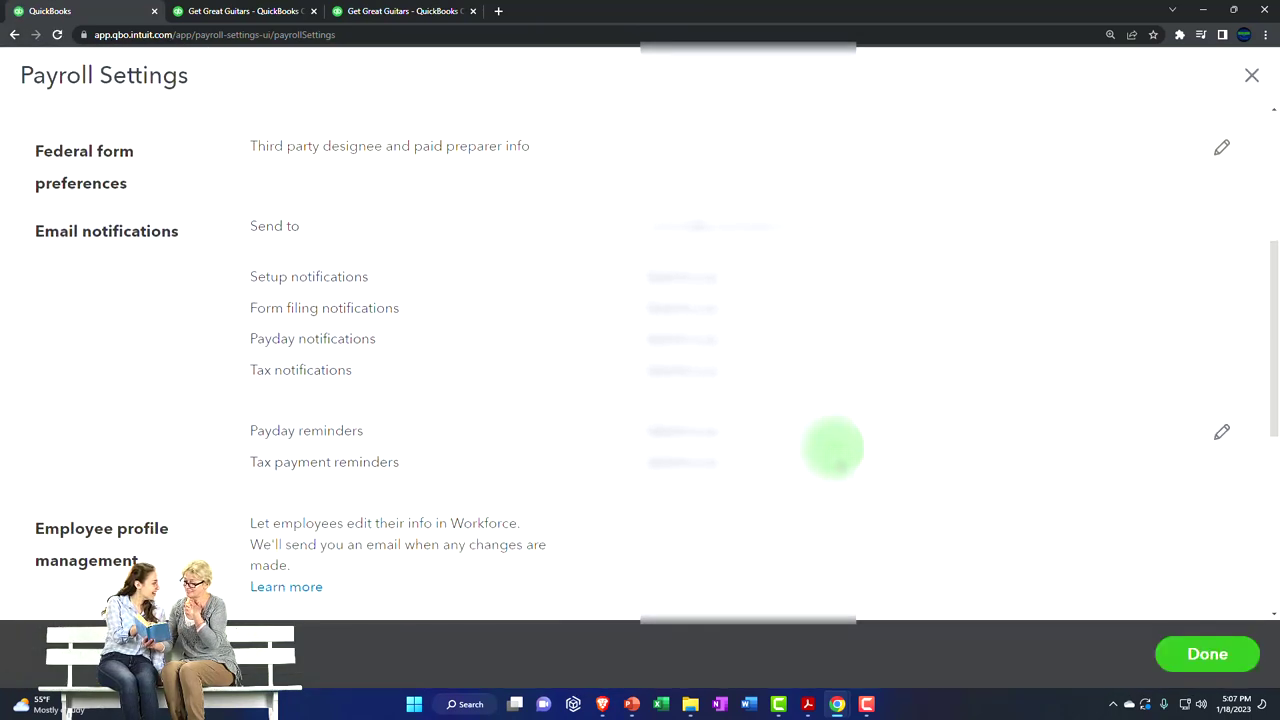
scroll(835, 448, "down", 4)
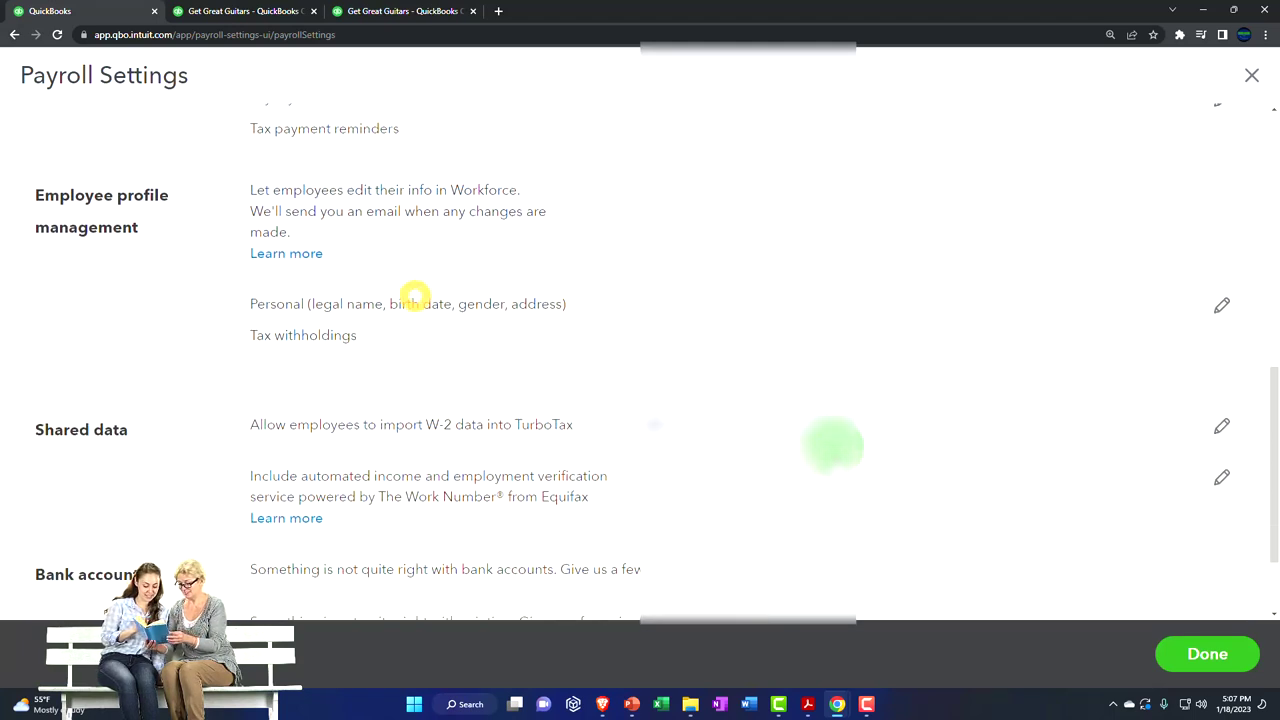
left_click(415, 297)
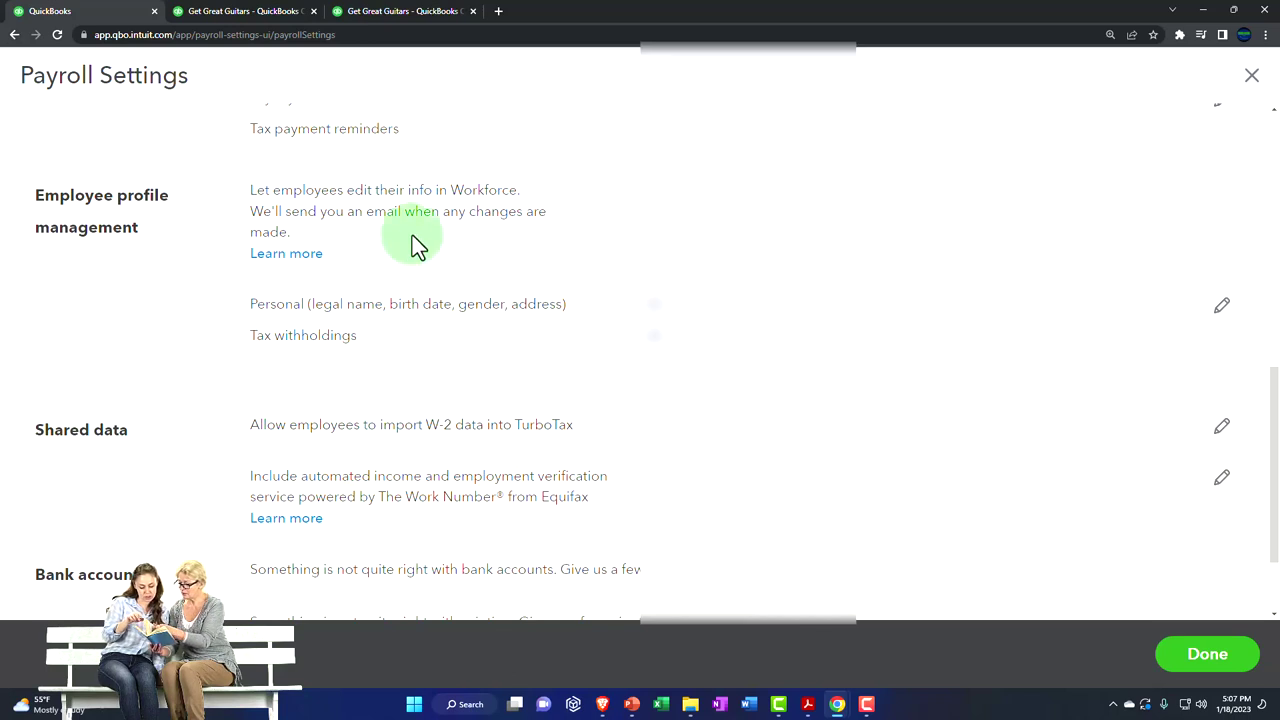
scroll(400, 222, "down", 2)
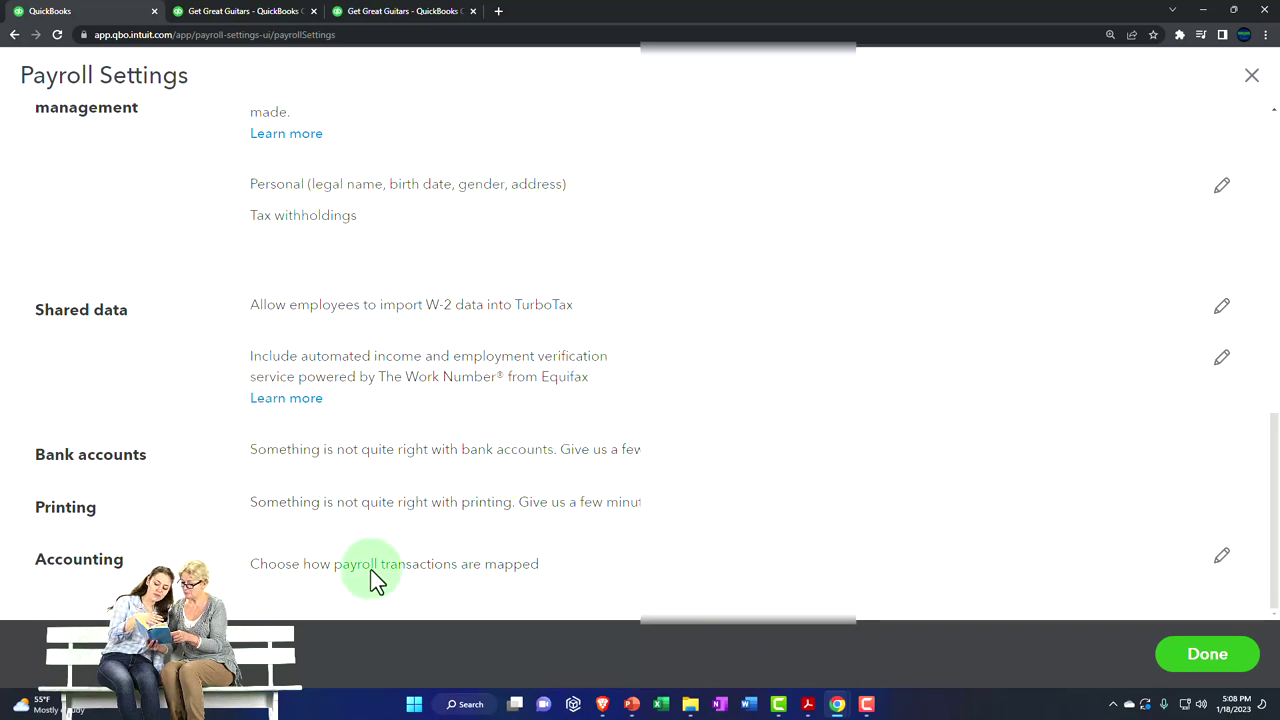
left_click(1222, 556)
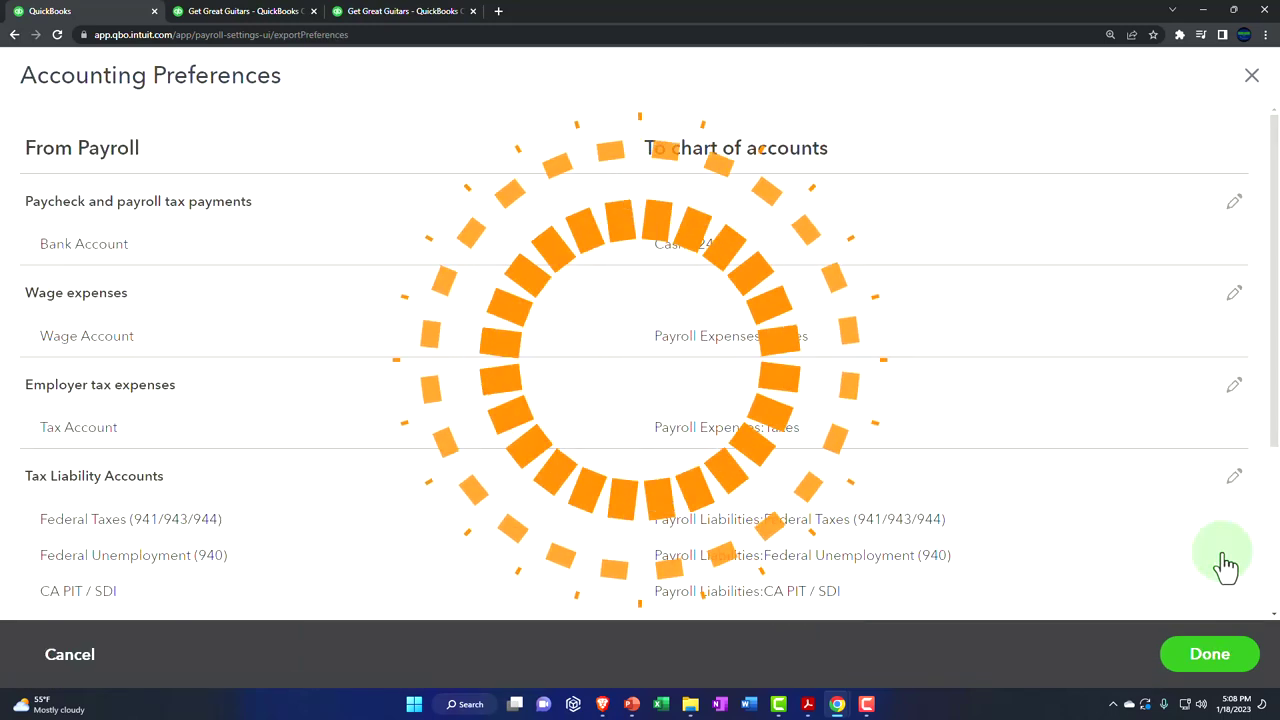
Open the bank account mapping for paycheck and payroll tax payments, review the account choices, and close it without saving
left_click(1232, 204)
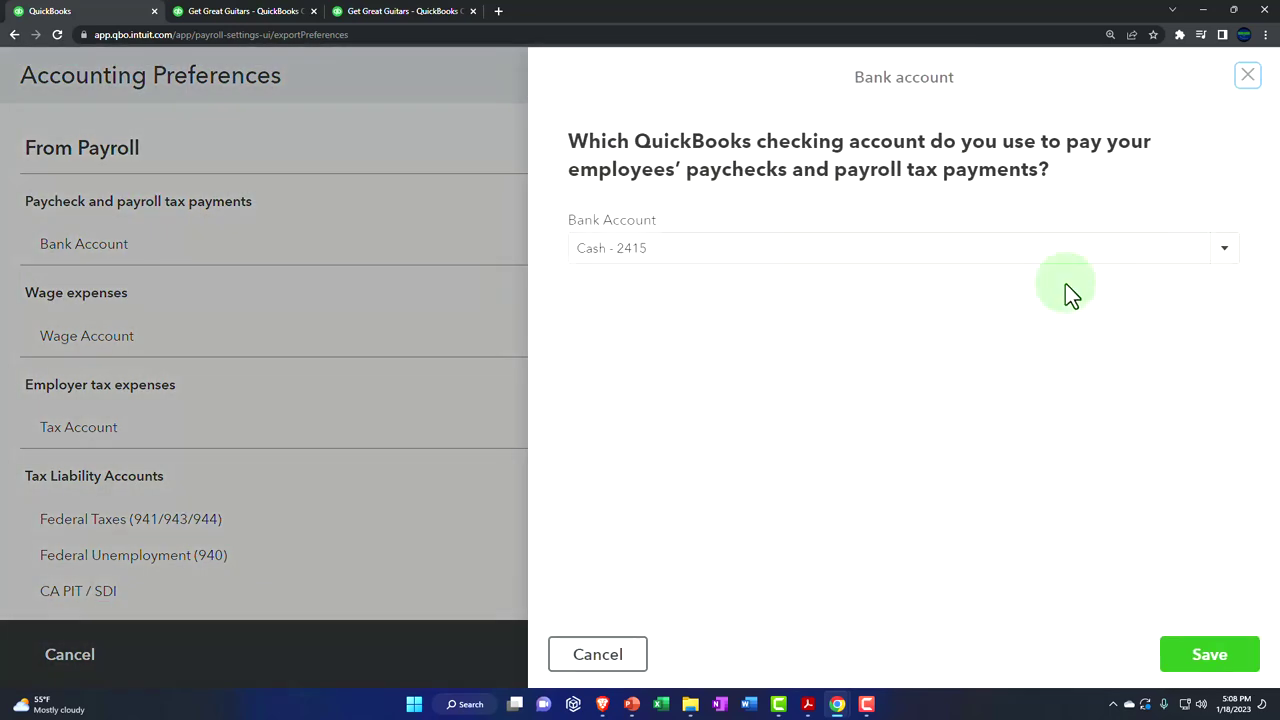
left_click(1224, 256)
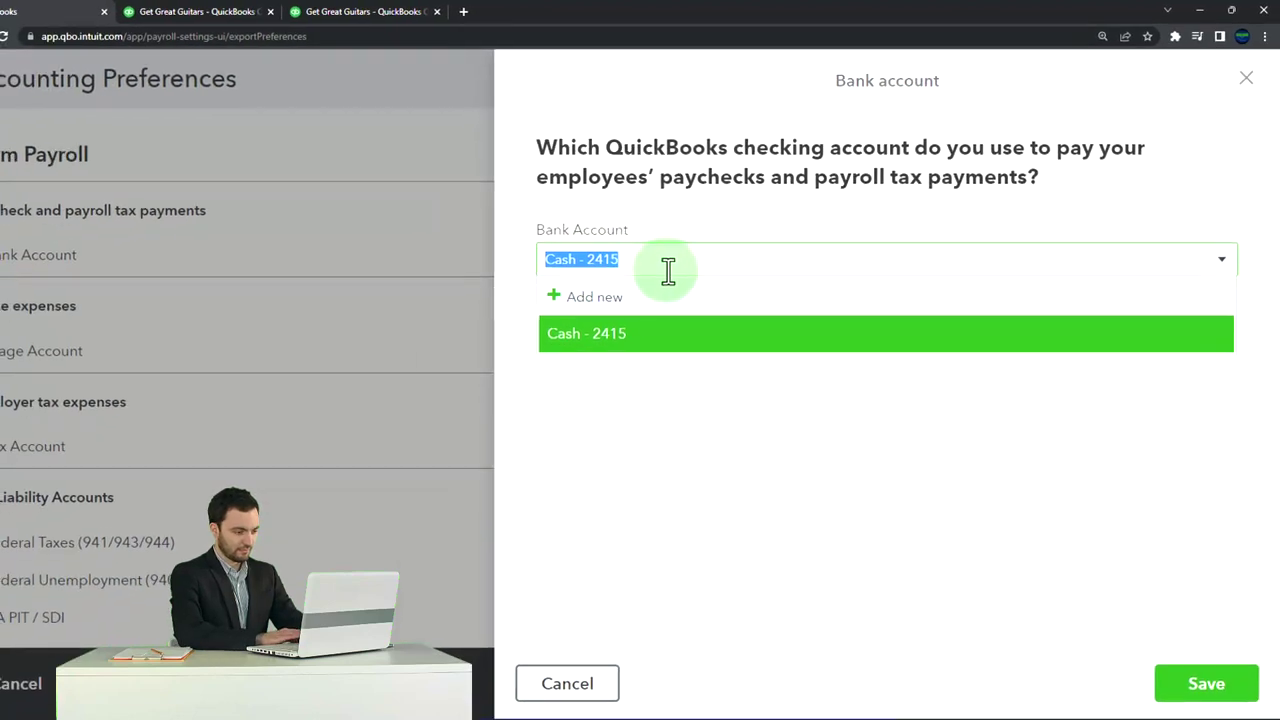
left_click(670, 412)
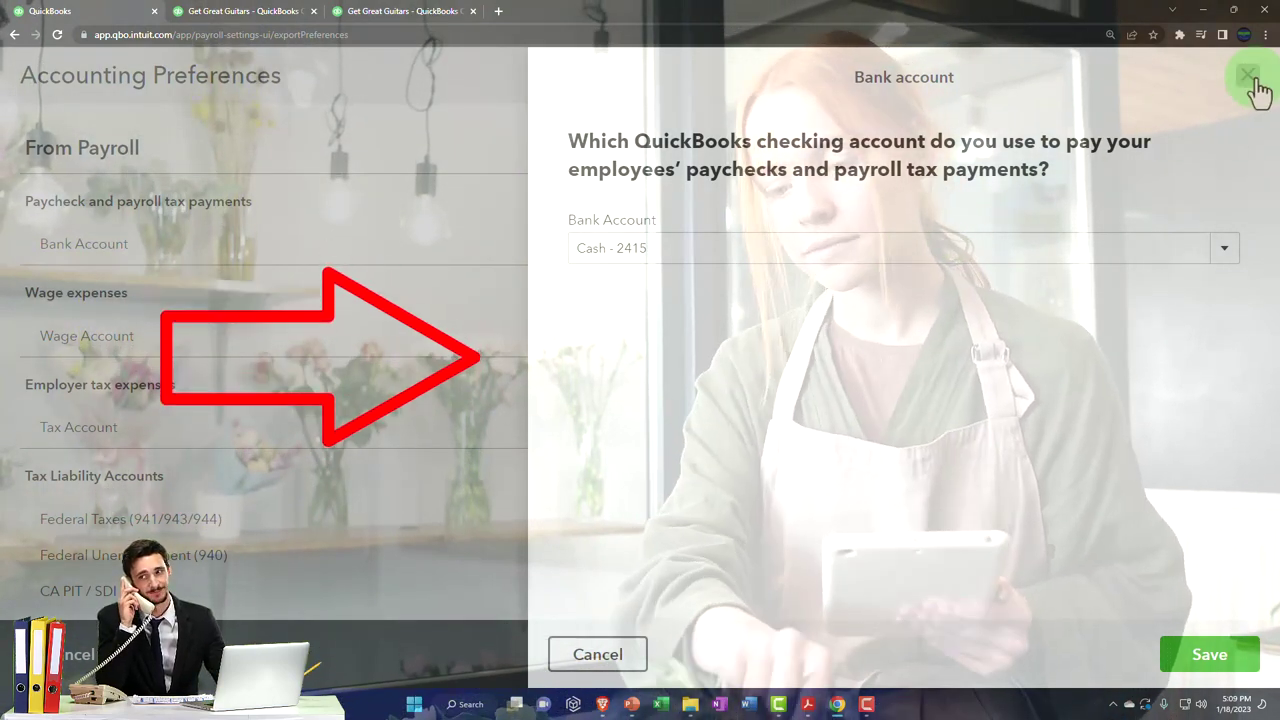
left_click(1248, 76)
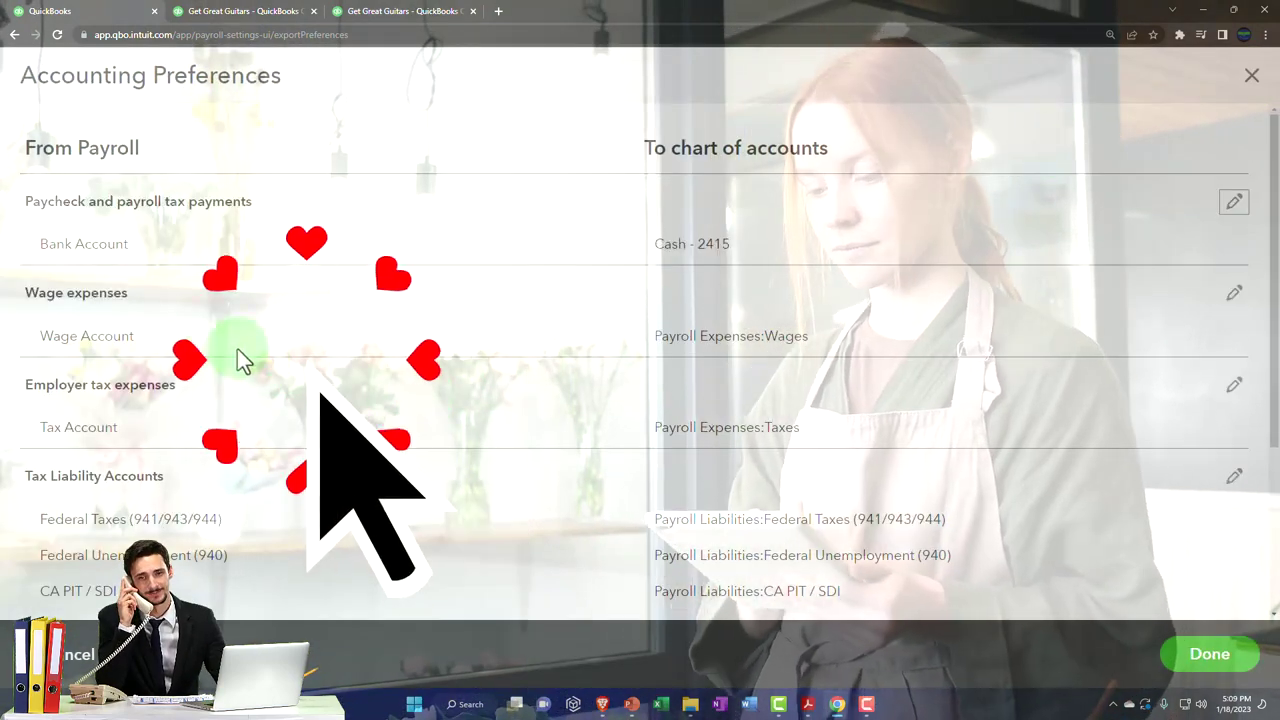
Open the wage expense mapping and examine the list of accounts available for the Wage Account, keeping Payroll expenses:Wages
left_click(1235, 297)
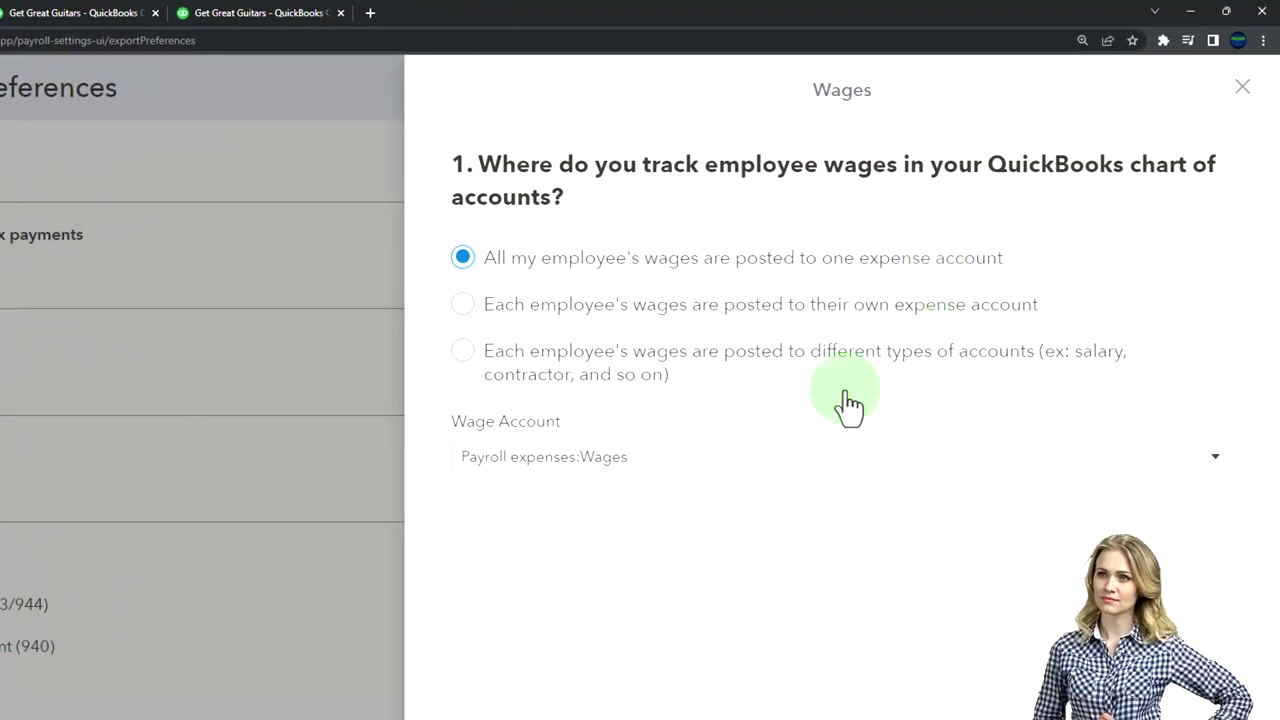
left_click(1216, 456)
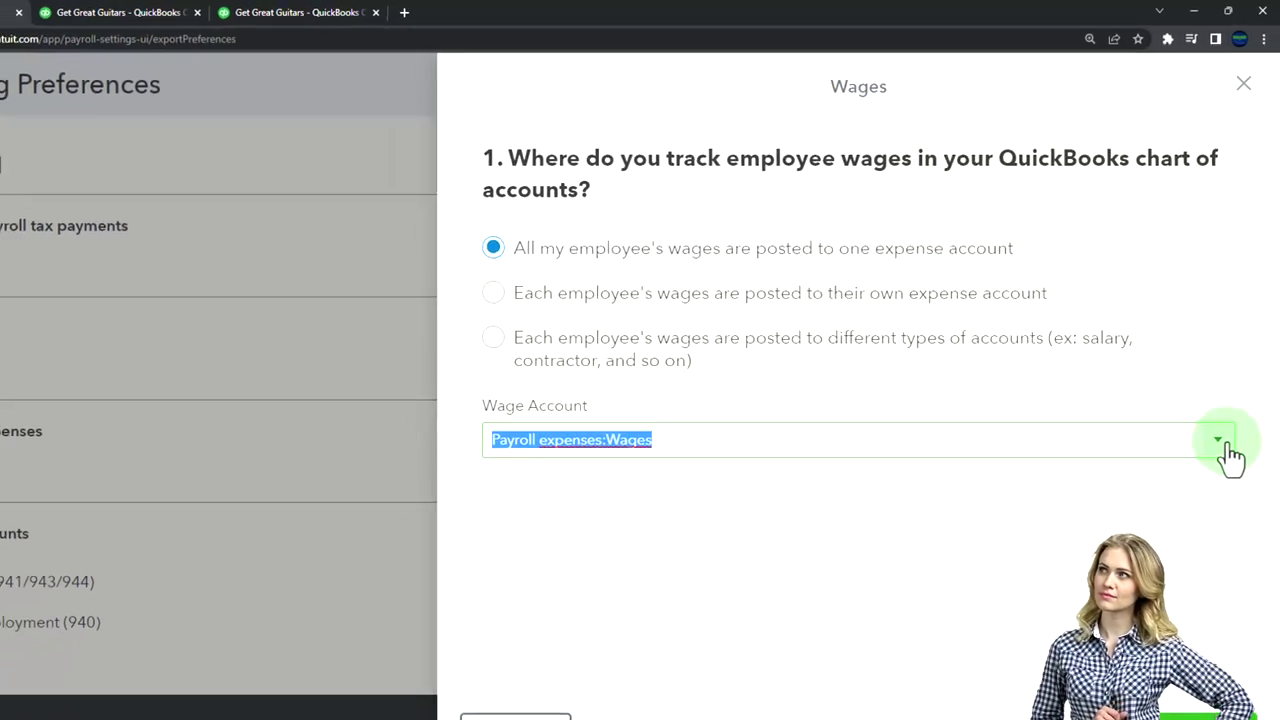
left_click(1218, 440)
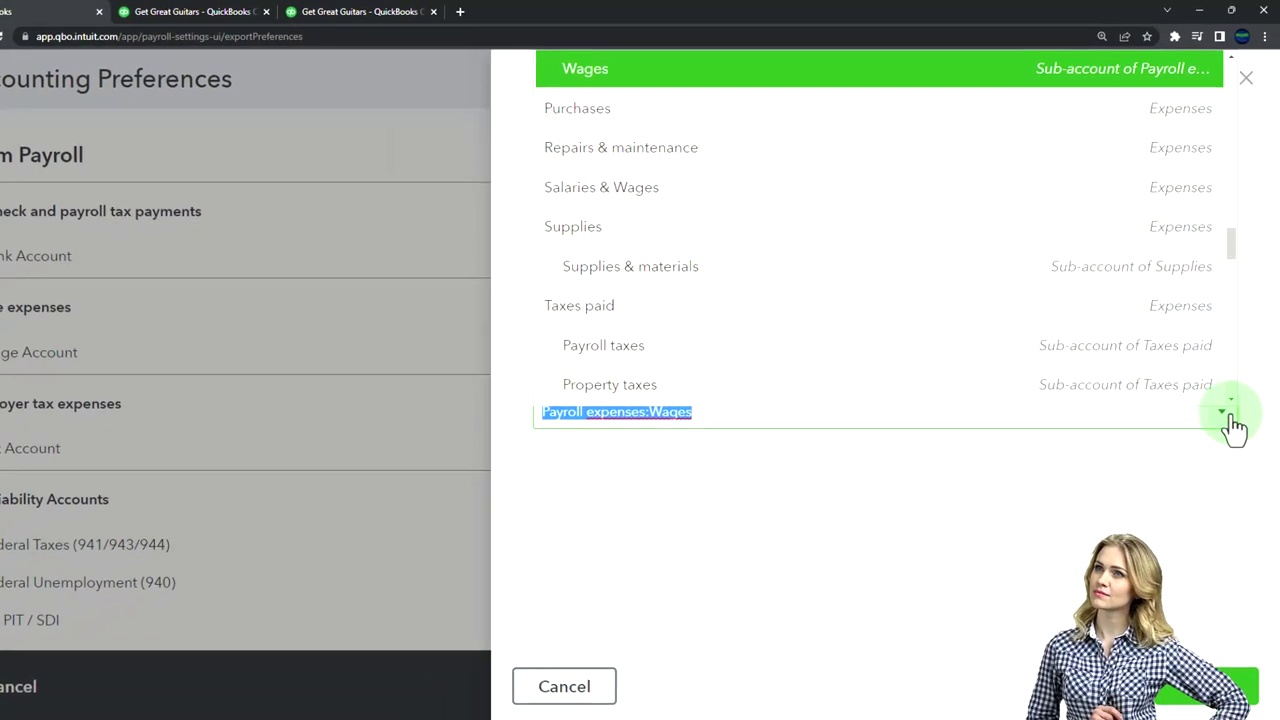
scroll(1058, 352, "up", 2)
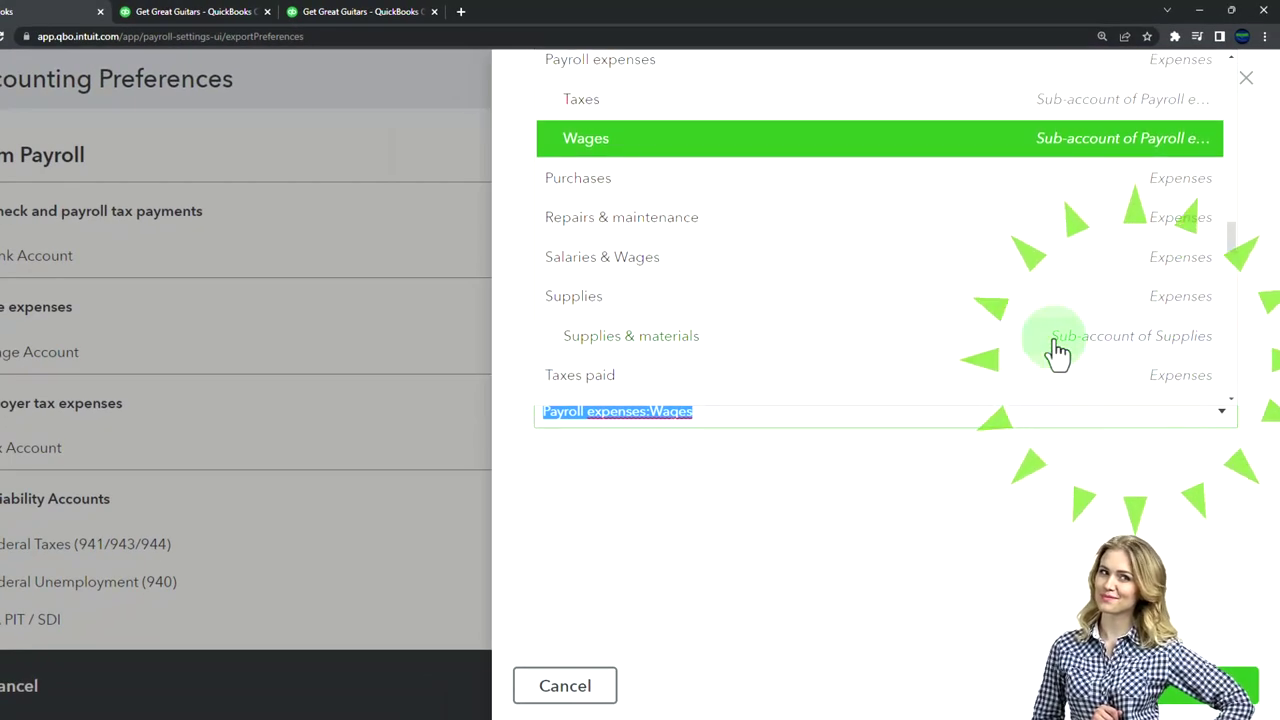
scroll(1000, 330, "up", 1)
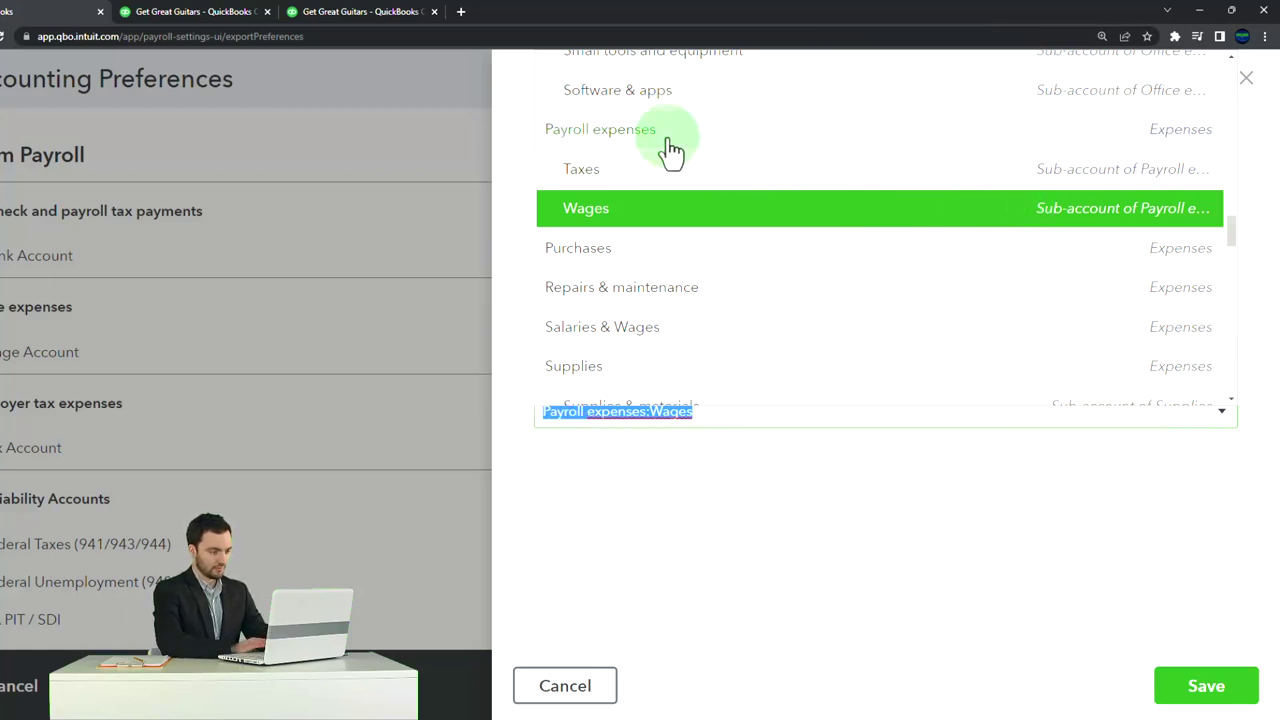
left_click(763, 554)
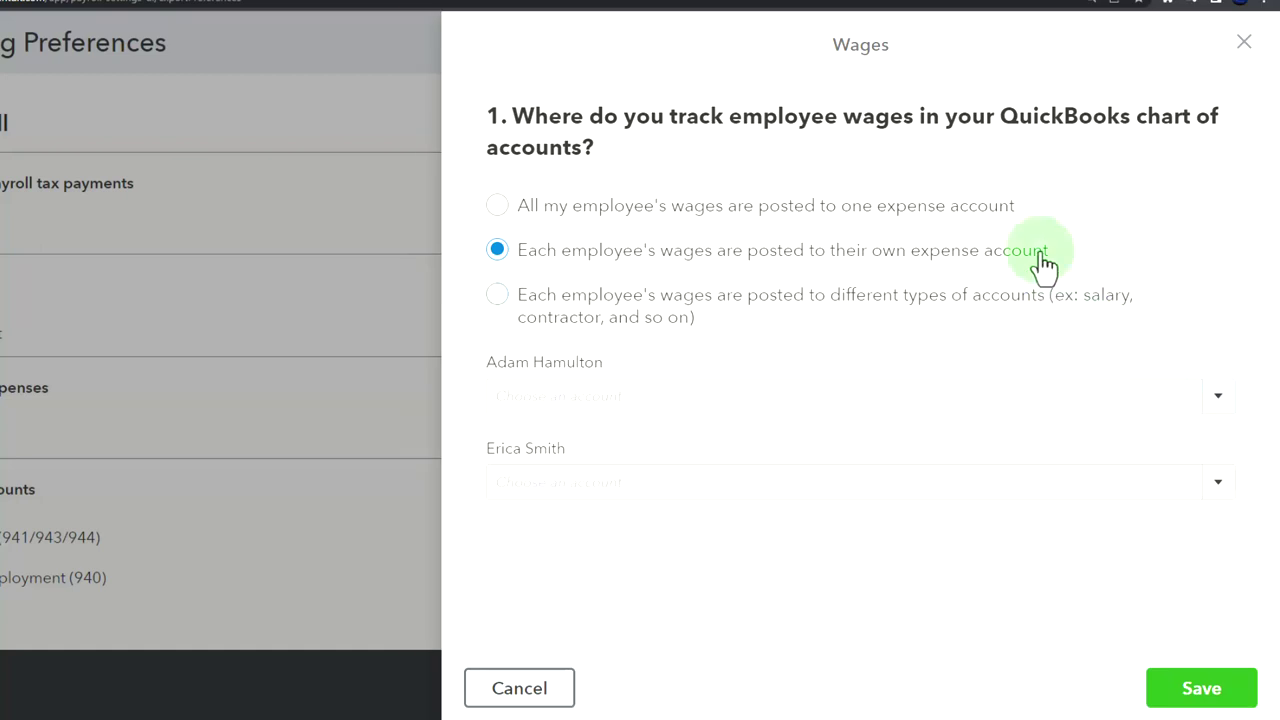
Preview posting wages to different types of accounts, switch back to one expense account for all wages, and close the Wages settings
left_click(498, 295)
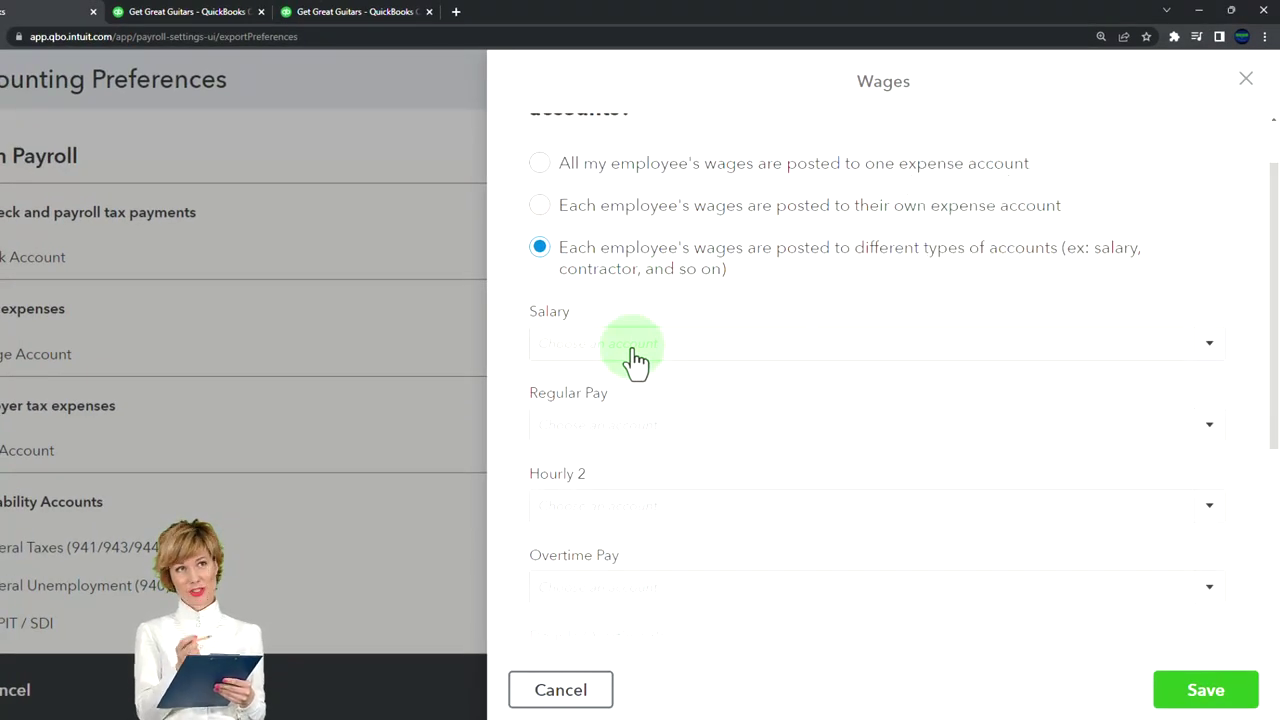
scroll(634, 360, "down", 2)
scroll(634, 349, "up", 3)
left_click(541, 238)
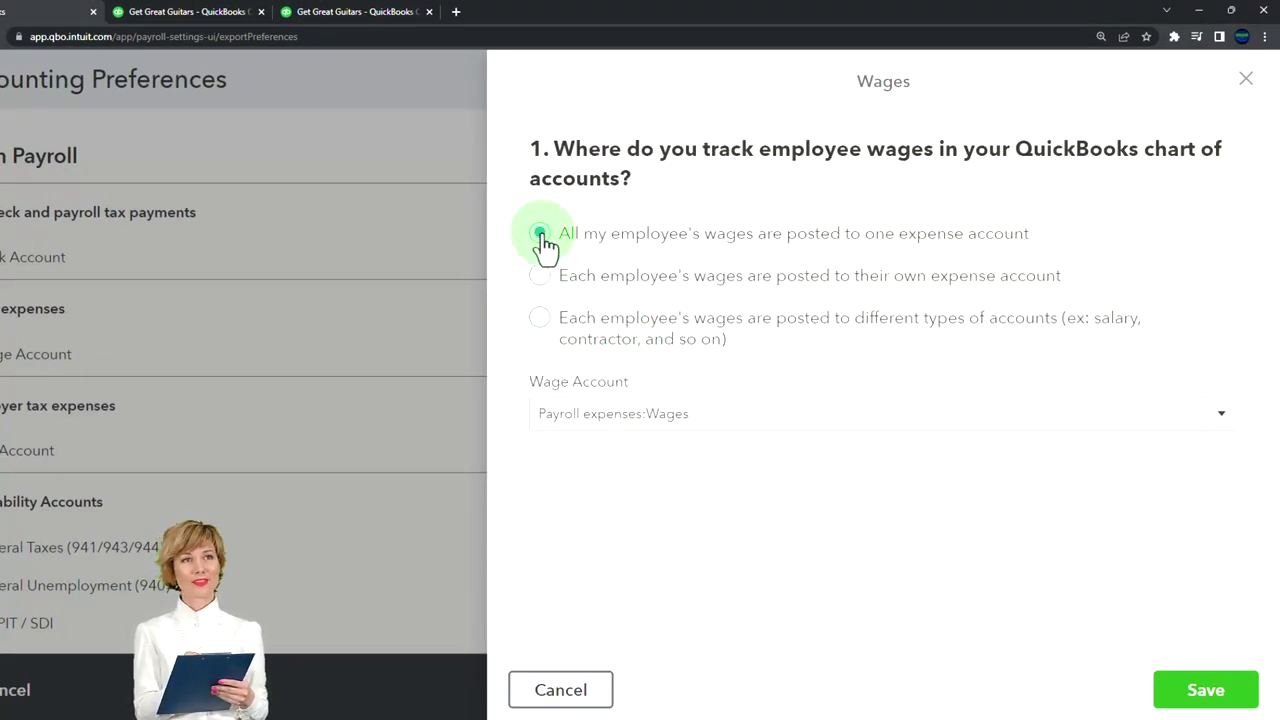
left_click(1246, 78)
scroll(412, 406, "down", 1)
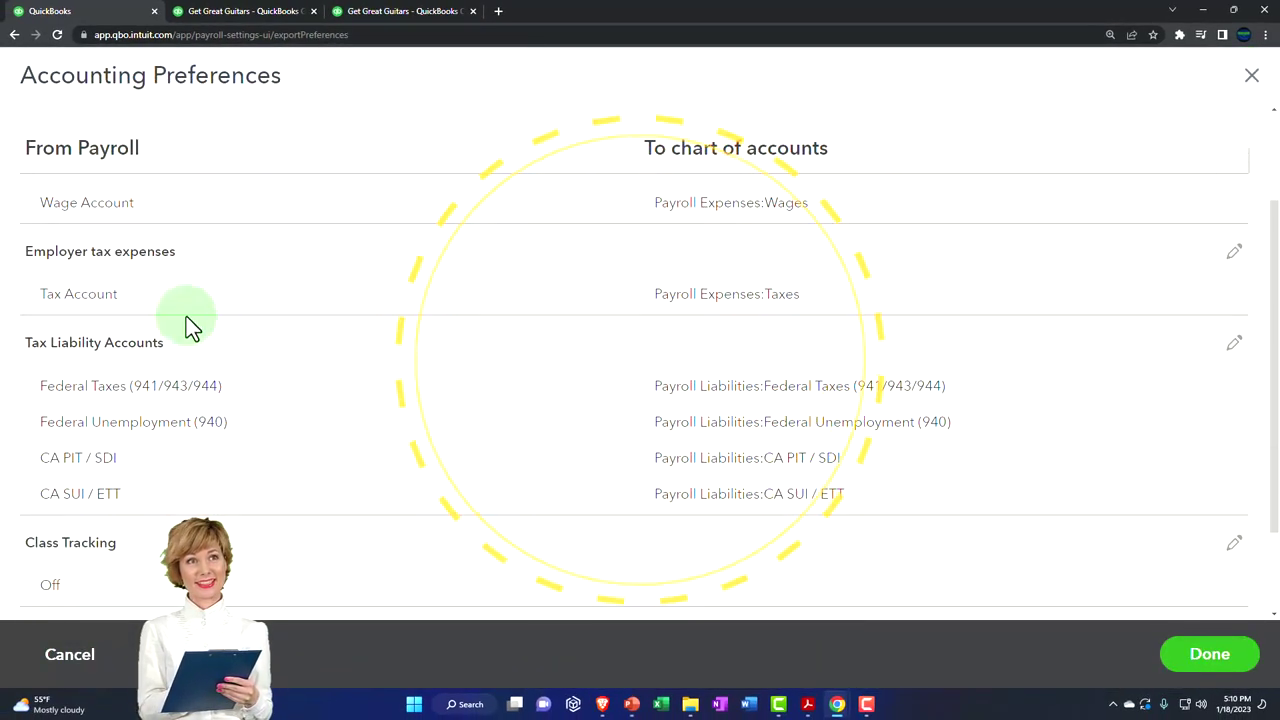
Open the employer tax expenses mapping and examine the accounts available for Tax Expenses, keeping Payroll expenses:Taxes
left_click(1235, 253)
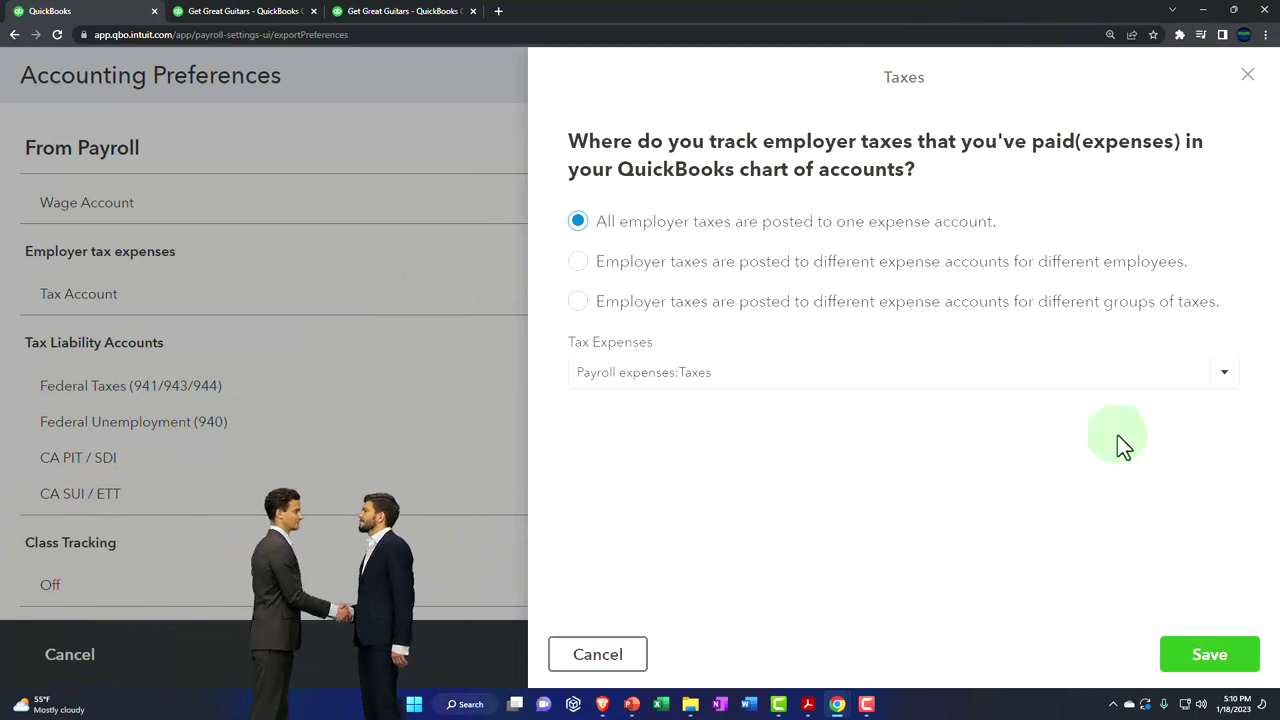
left_click(1228, 384)
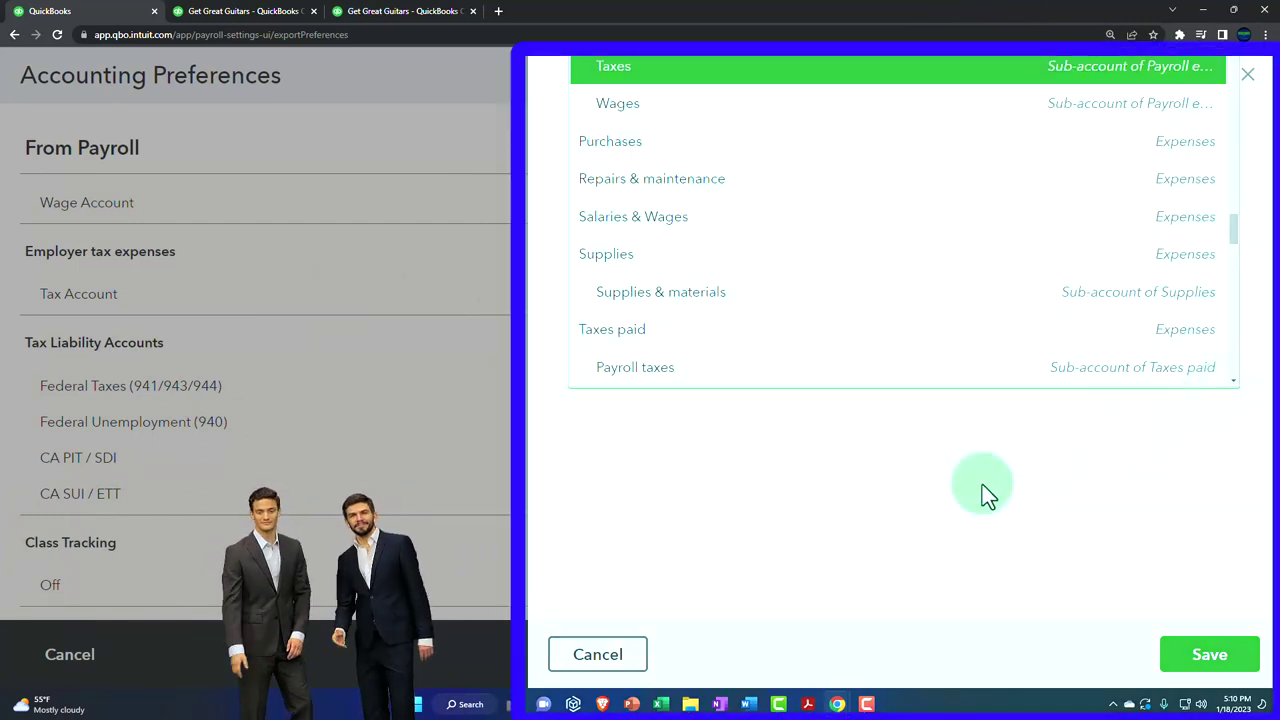
scroll(820, 340, "up", 1)
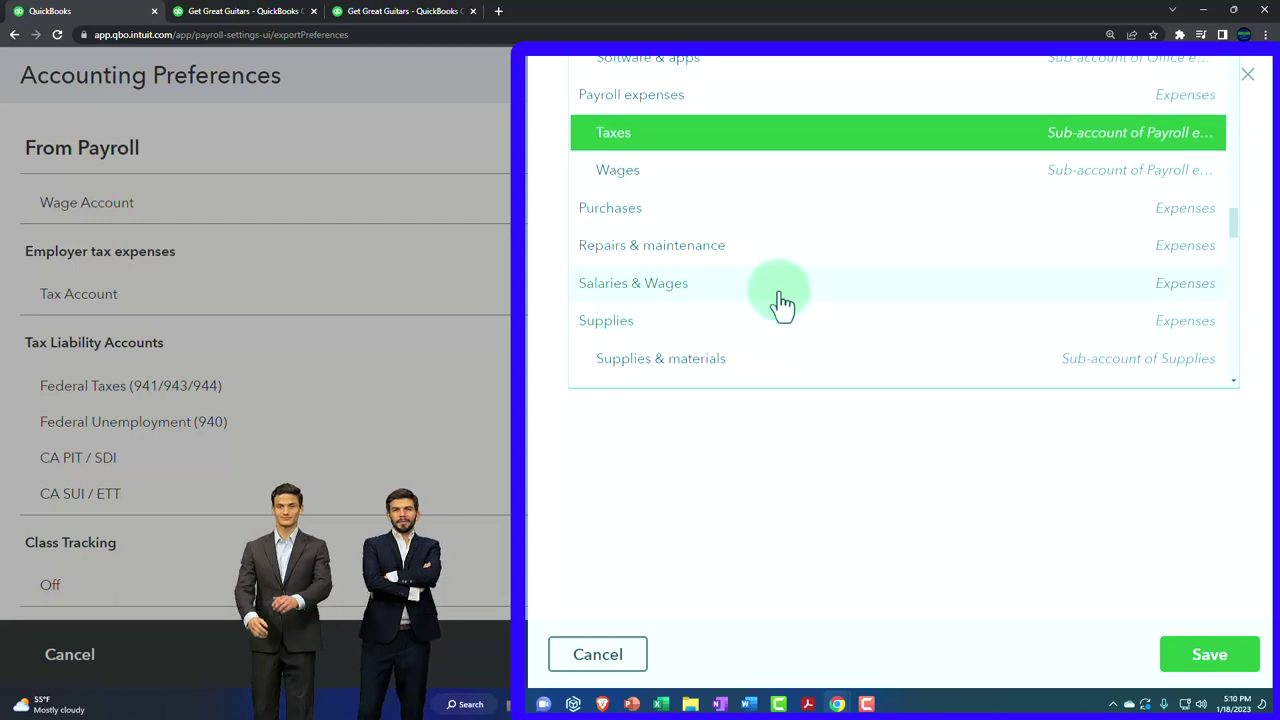
left_click(640, 140)
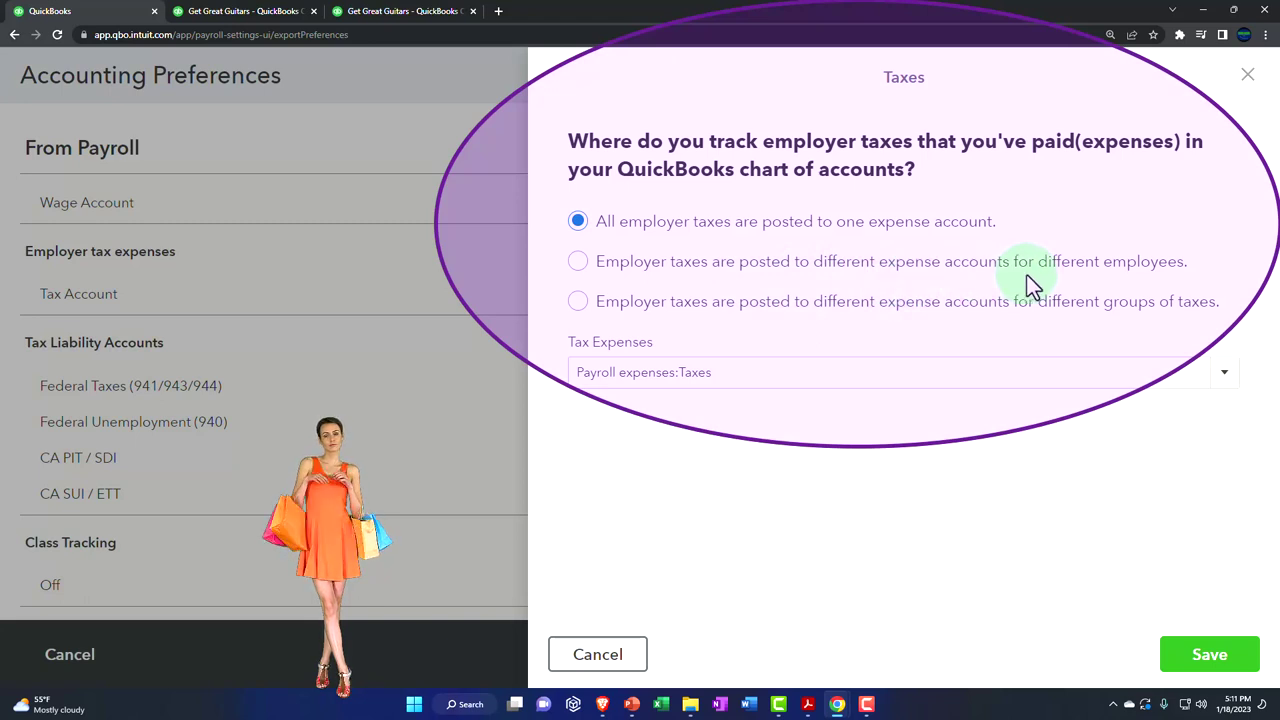
Preview posting employer taxes by employee and by tax group, switch back to one expense account, and close the Taxes settings without saving
left_click(579, 262)
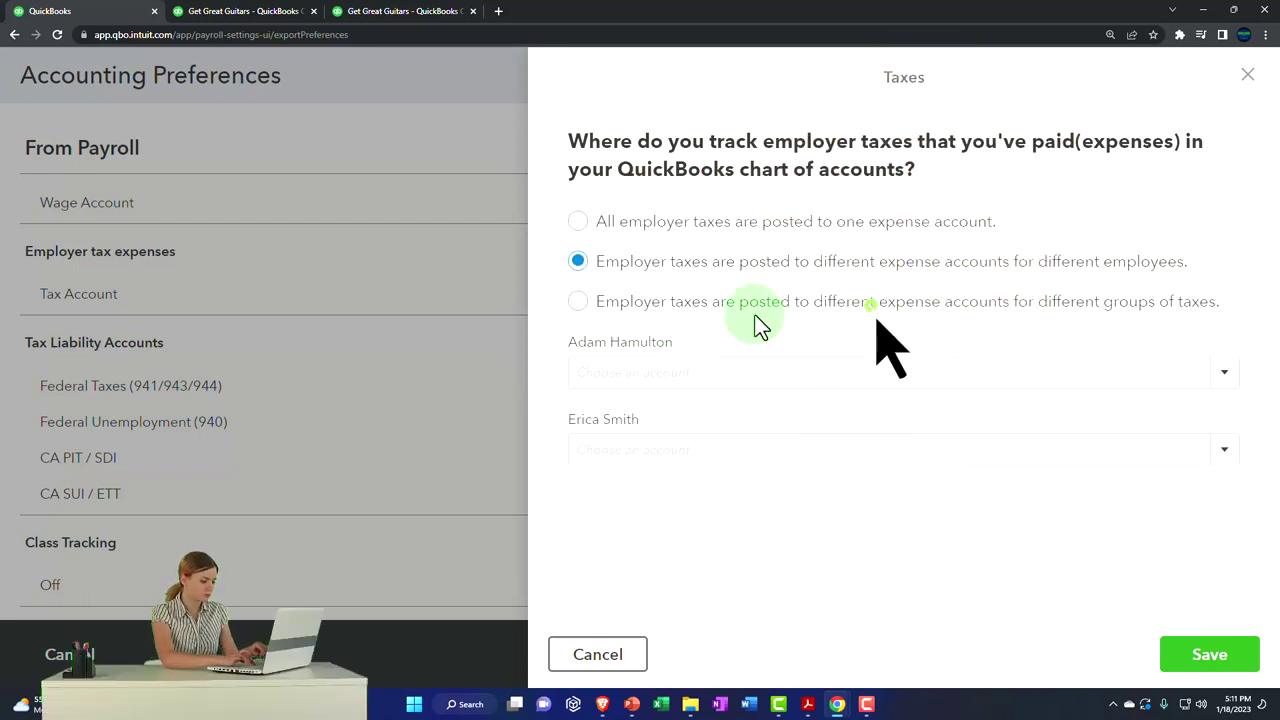
left_click(579, 302)
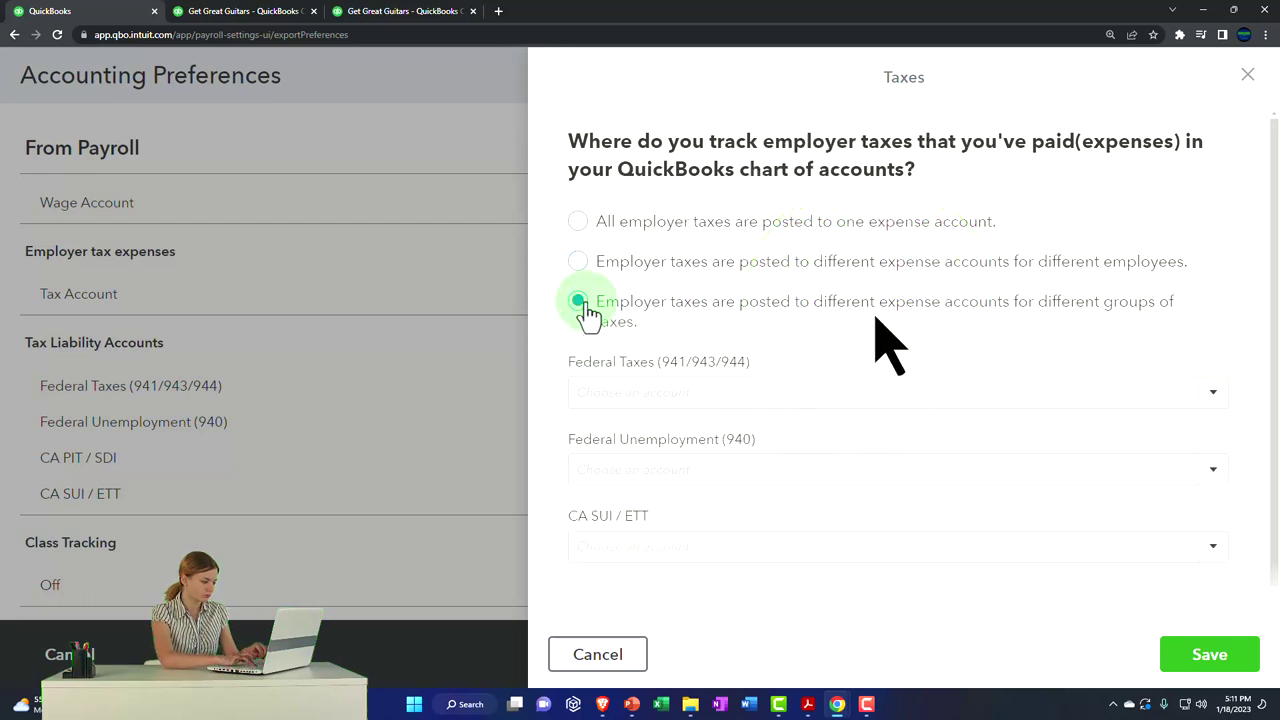
left_click(580, 224)
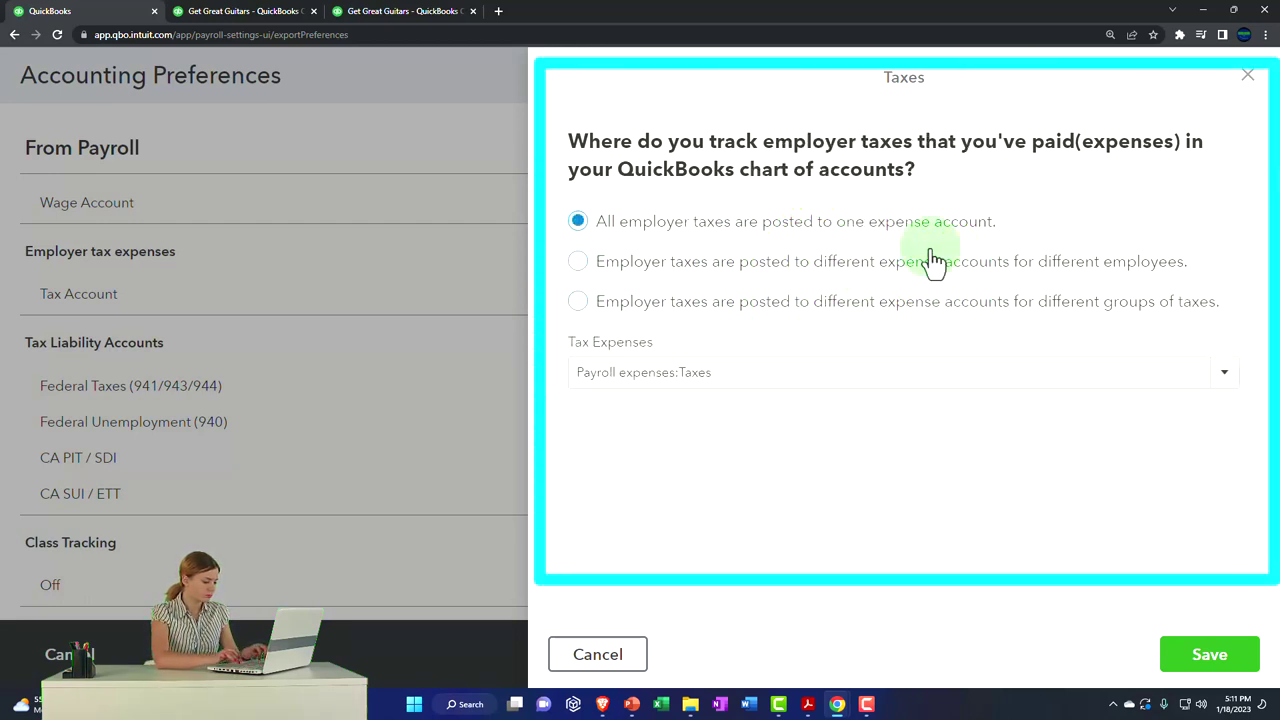
left_click(1250, 78)
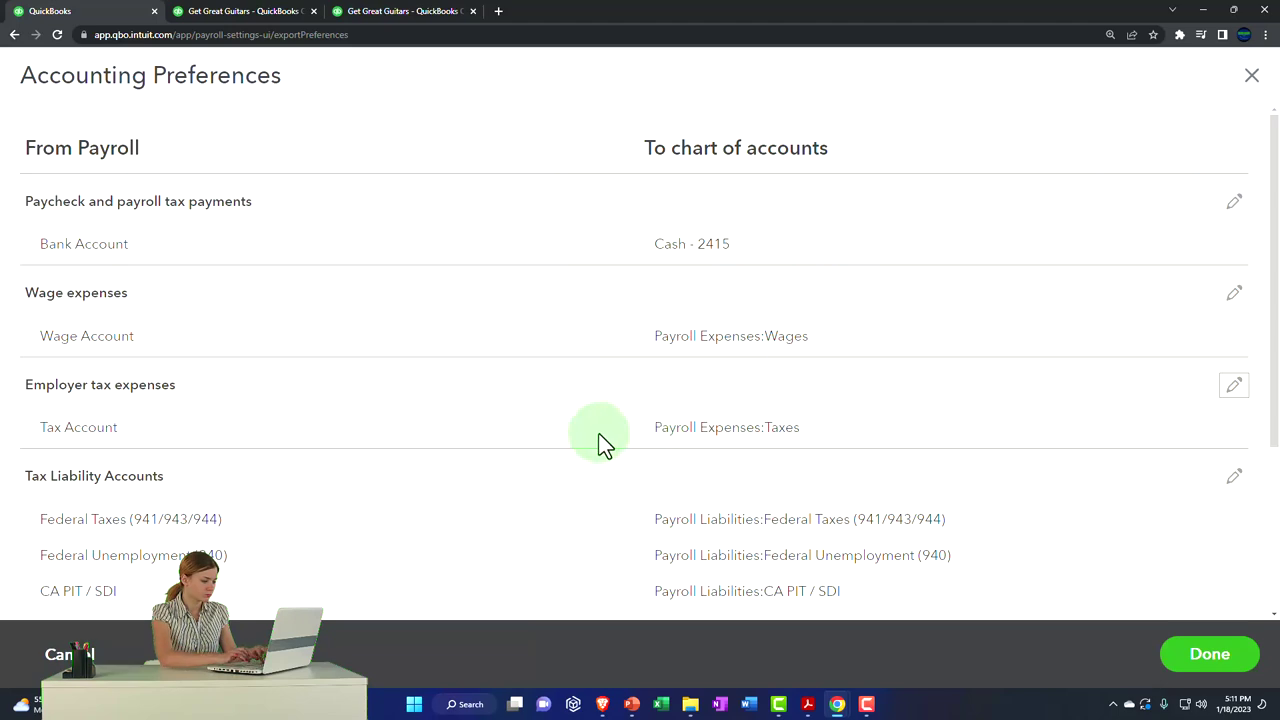
Open the Tax Liability Accounts mapping, review the account choices for Federal Taxes (941/943/944), and close it without saving
scroll(431, 460, "down", 2)
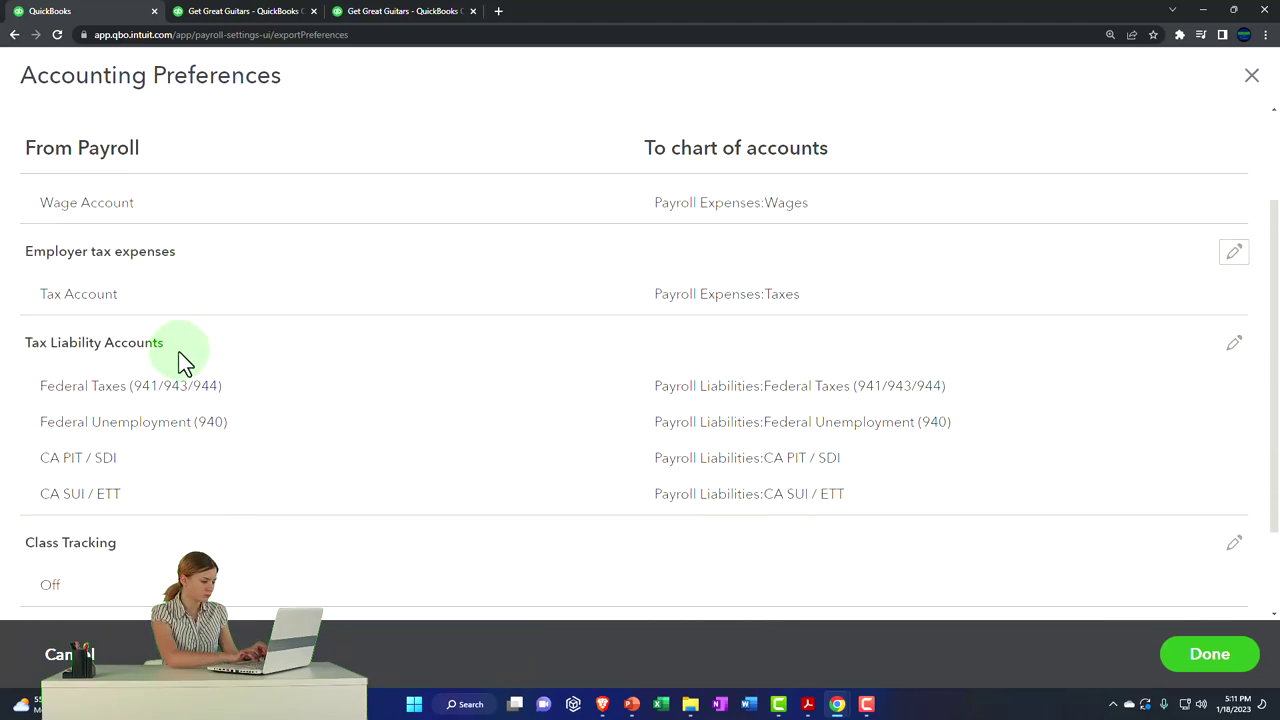
scroll(500, 390, "down", 1)
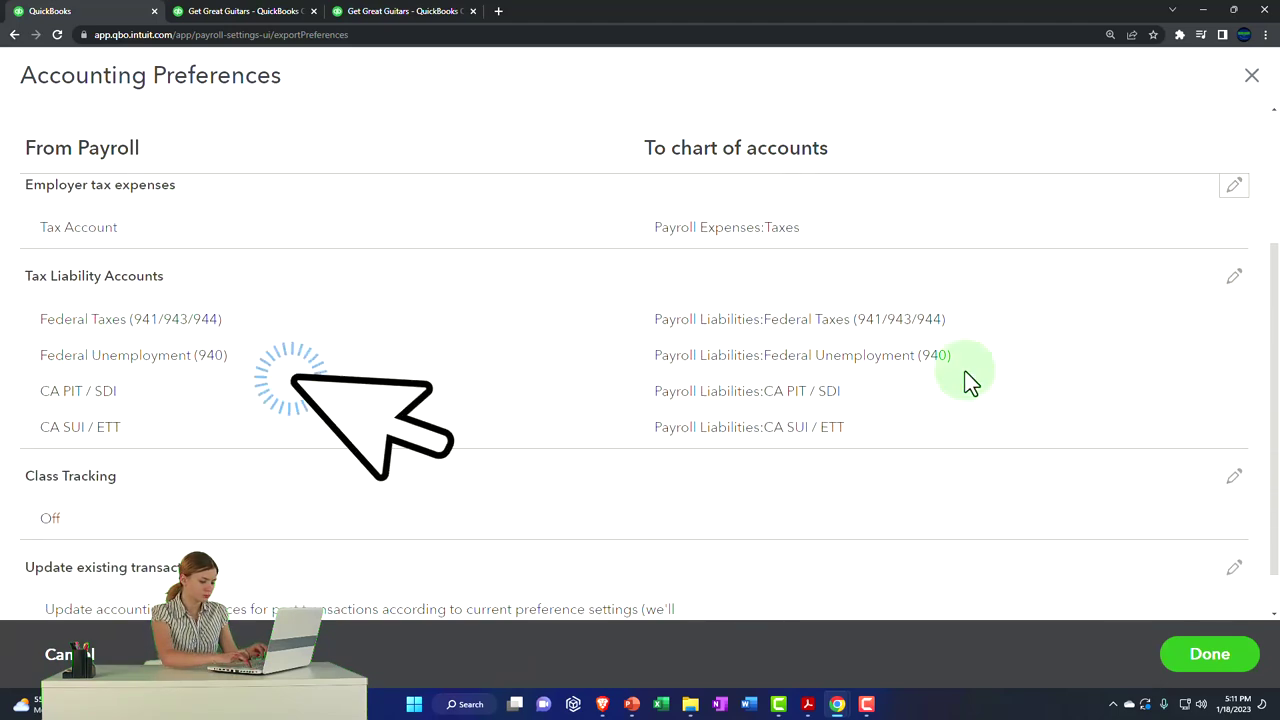
left_click(1232, 278)
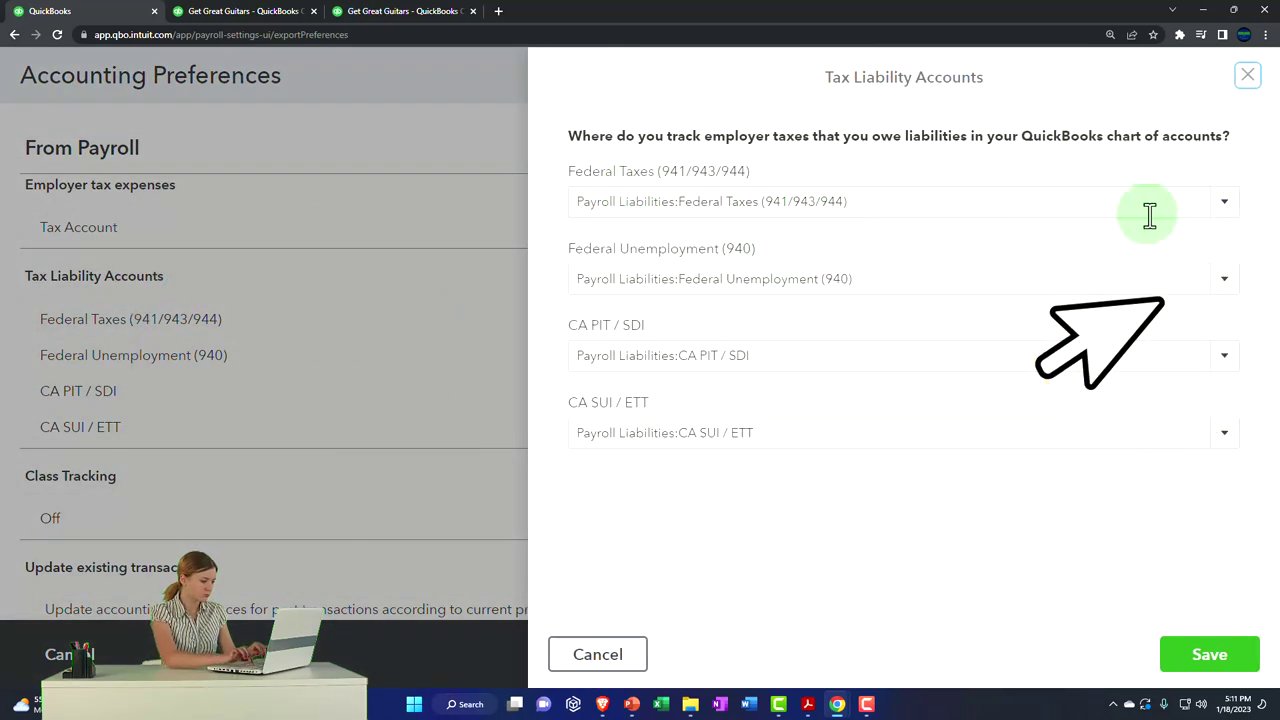
left_click(1224, 210)
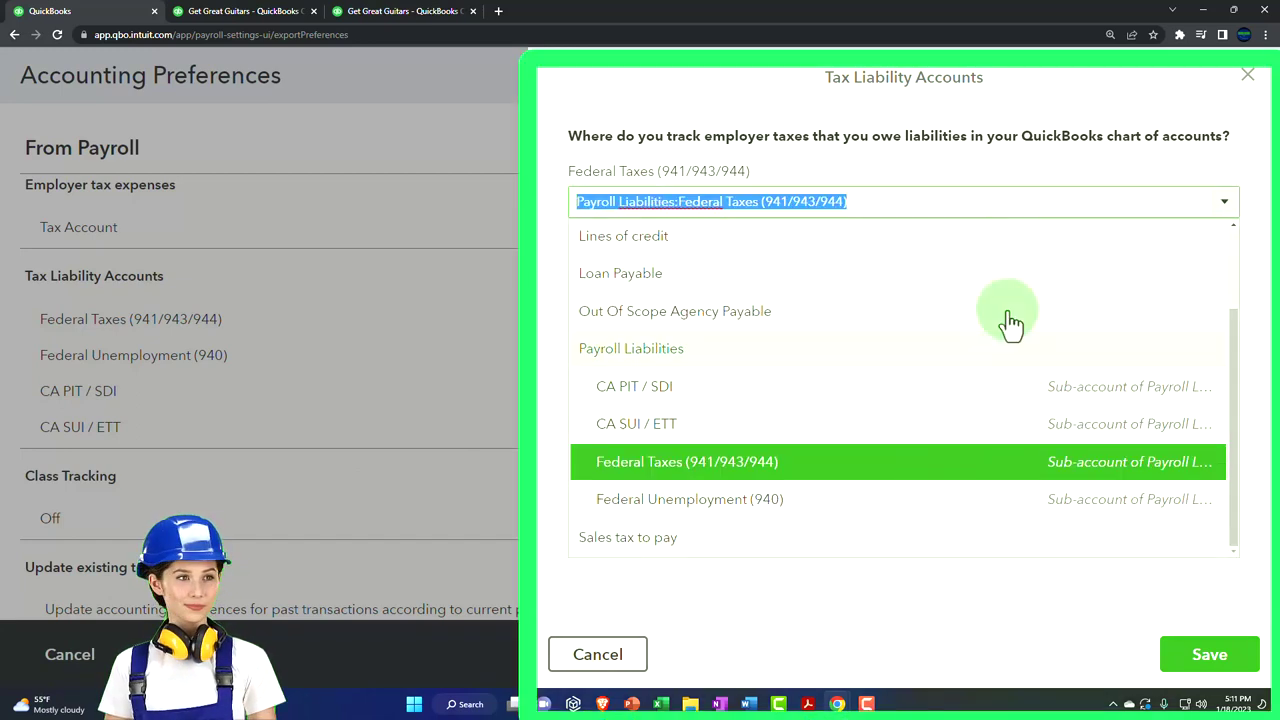
left_click(988, 158)
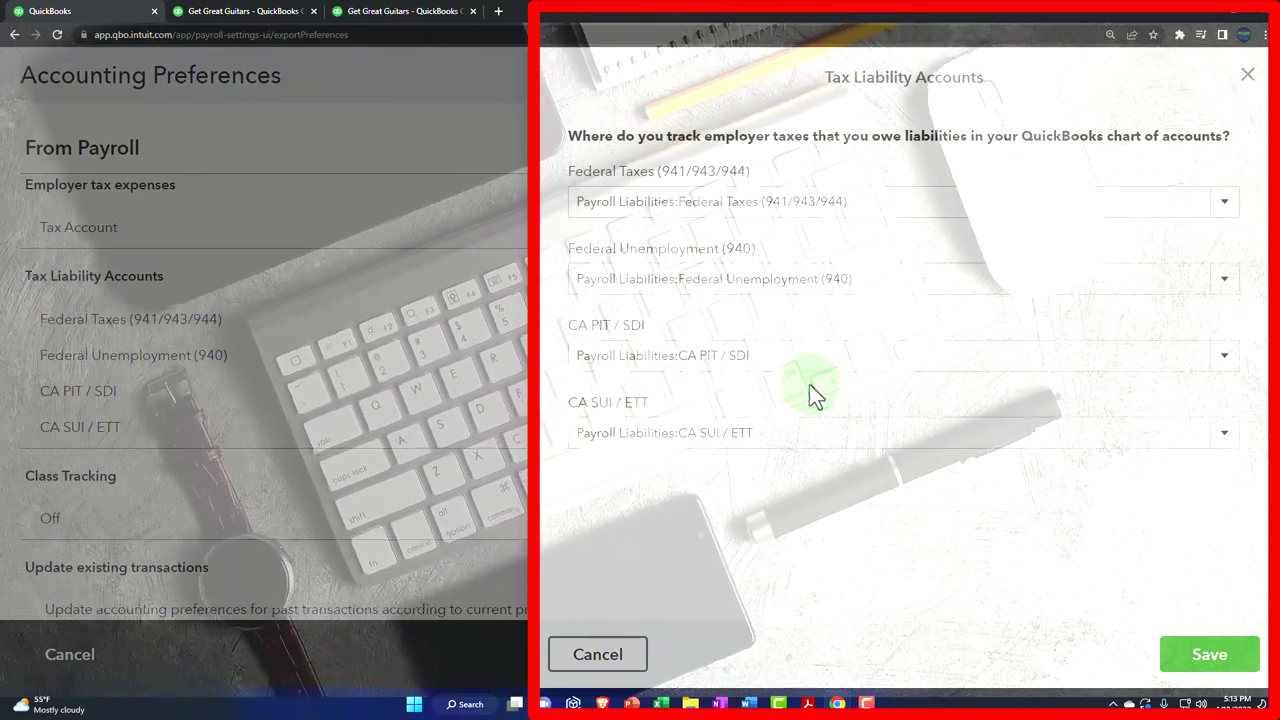
left_click(1247, 75)
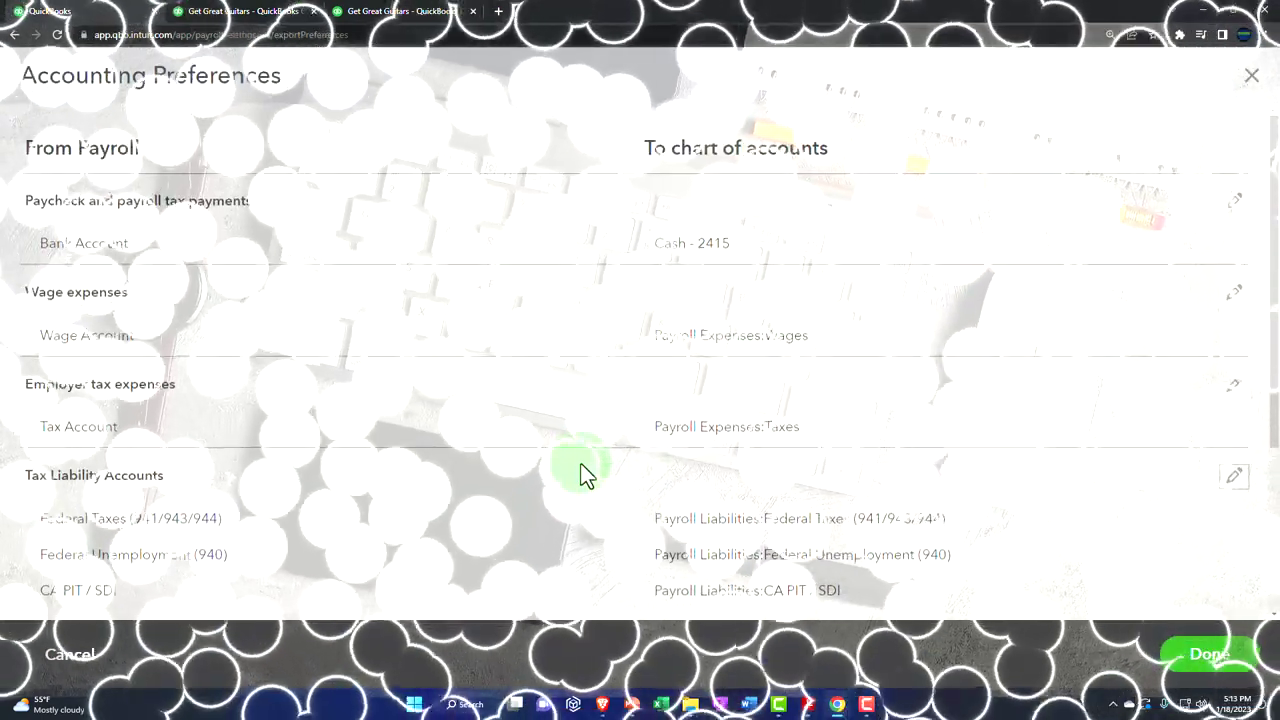
Review the full list of payroll account mappings down to Update existing transactions, then finish the accounting preferences and close Payroll Settings
scroll(580, 466, "down", 3)
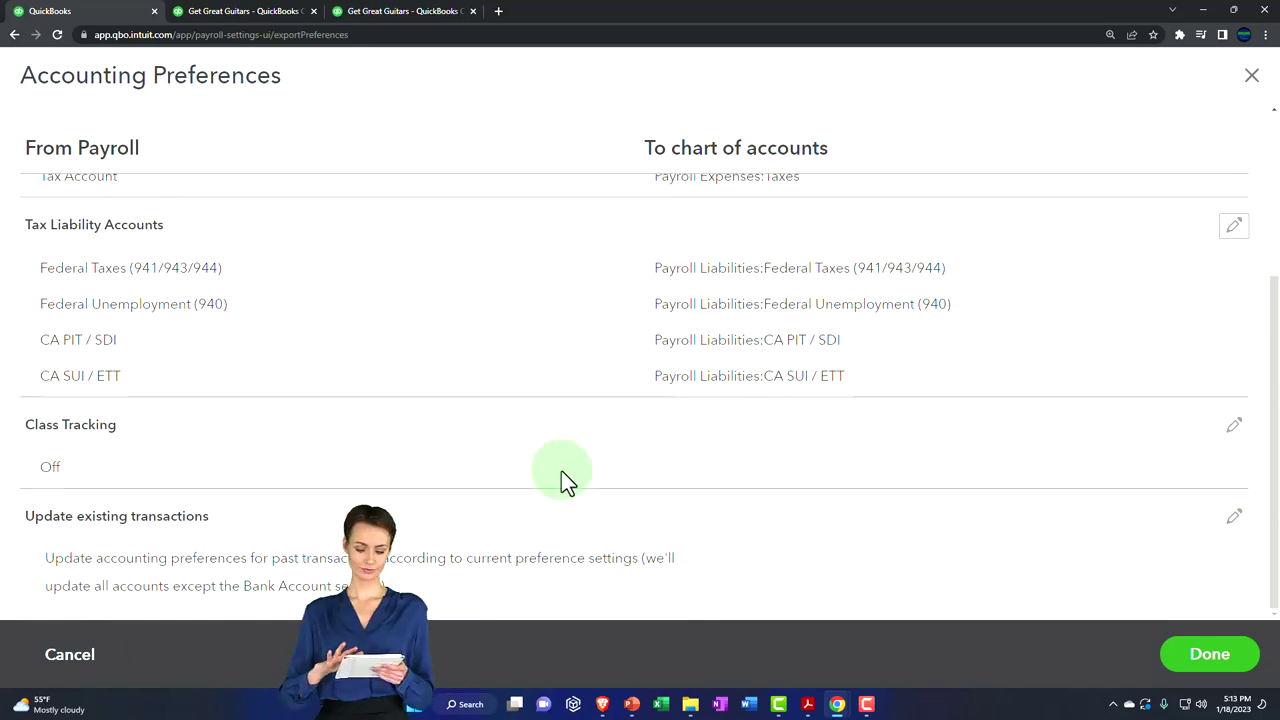
scroll(561, 481, "up", 2)
scroll(286, 406, "up", 1)
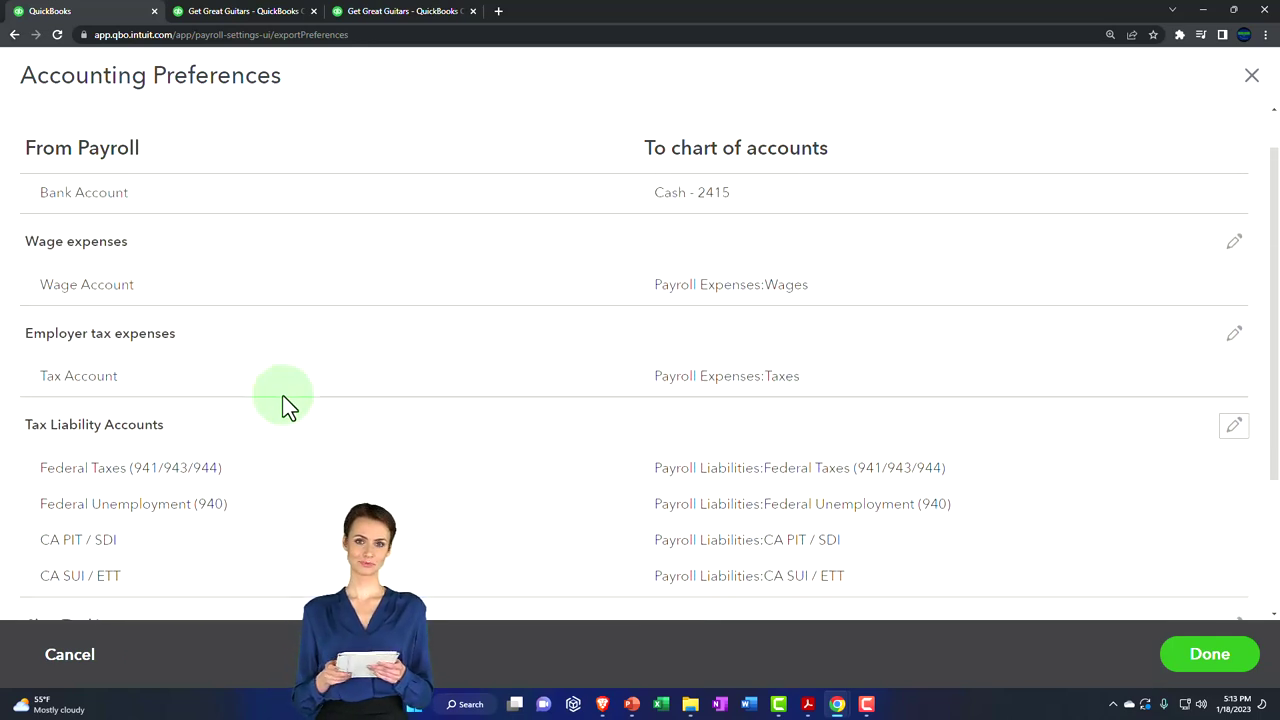
scroll(271, 457, "down", 1)
scroll(177, 409, "down", 2)
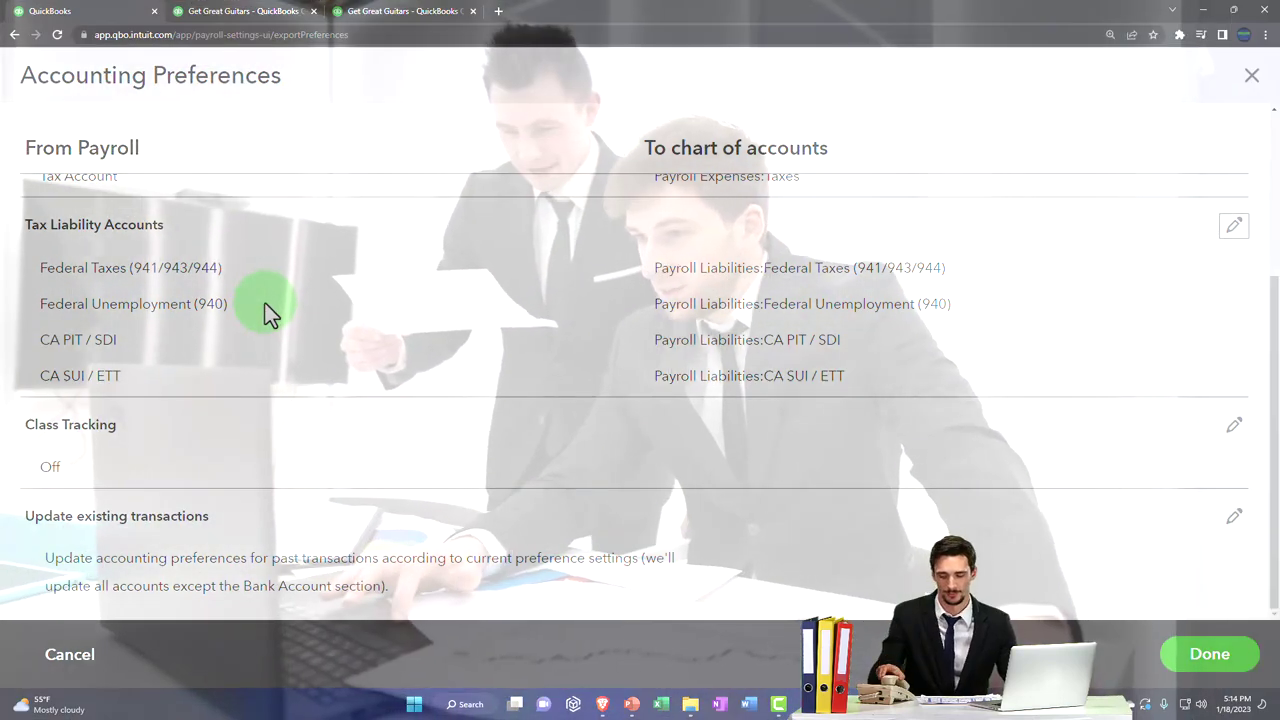
scroll(265, 303, "up", 4)
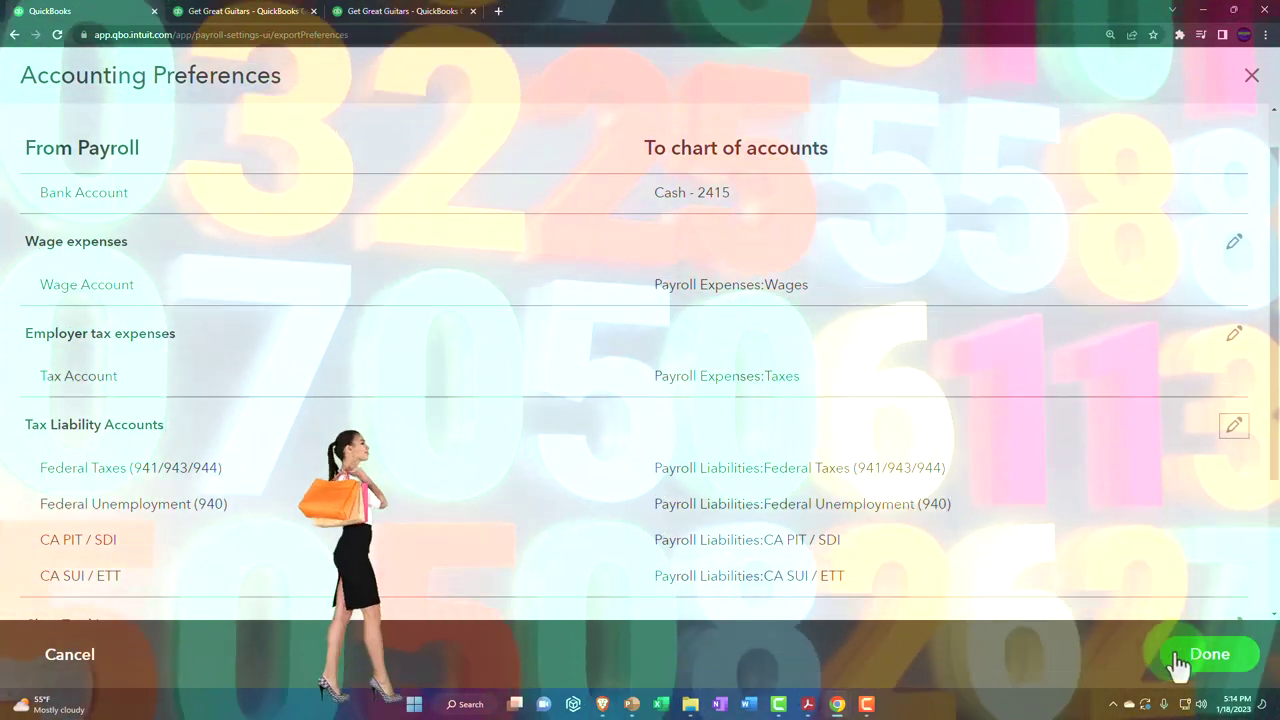
left_click(1176, 664)
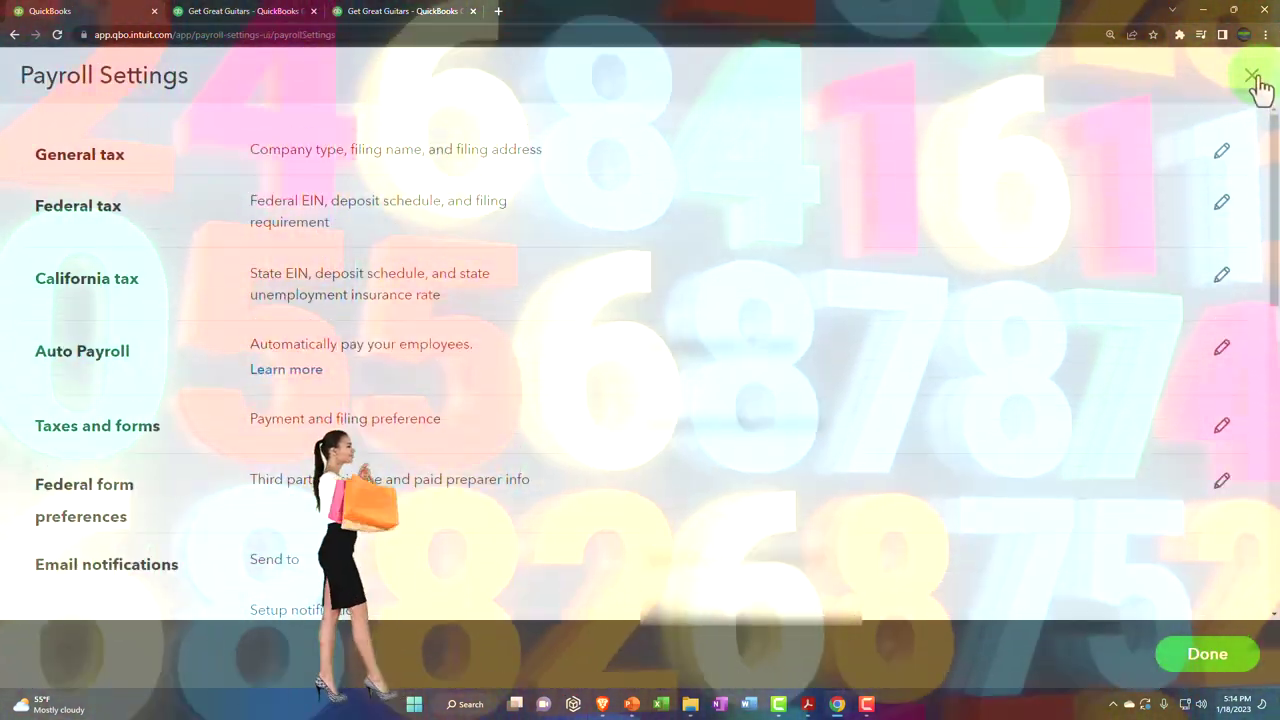
left_click(1251, 76)
Check the payroll liabilities on the 2023 balance sheet and the payroll expenses on the 2023 profit and loss report
left_click(237, 12)
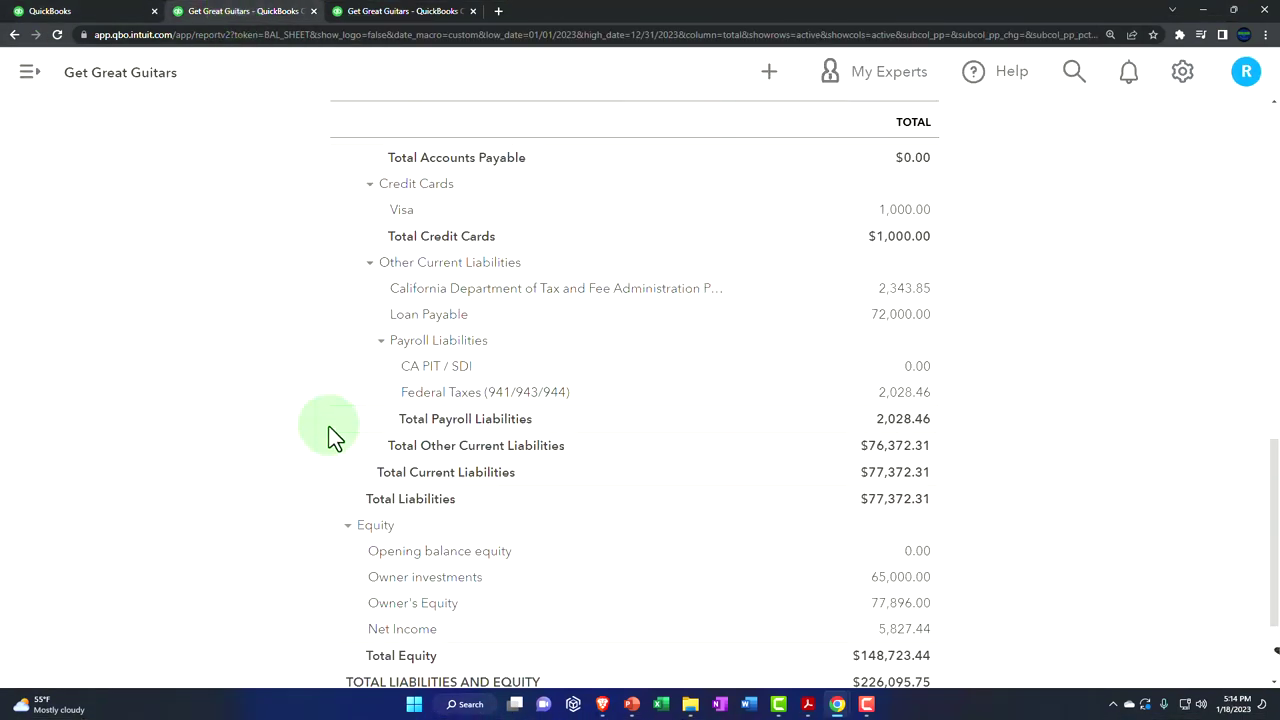
left_click(405, 12)
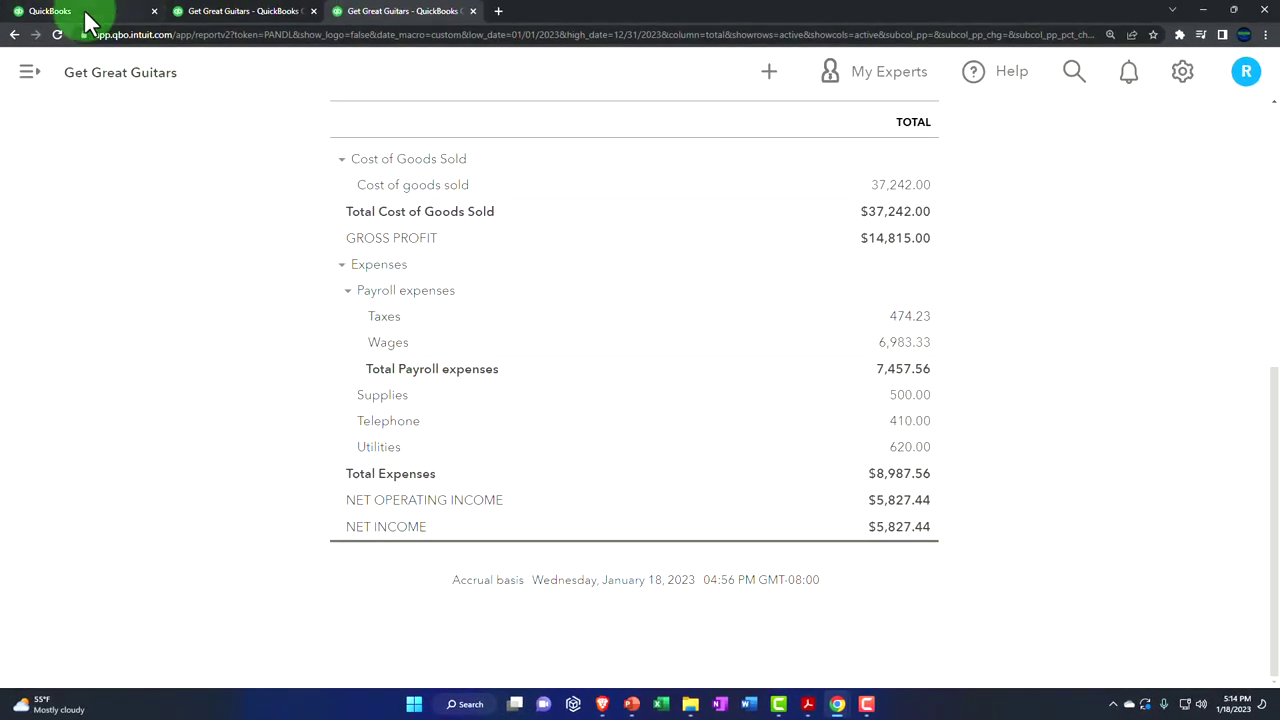
Return to the Get Great Guitars home page, open its Chart of Accounts, and collapse the navigation menu
left_click(88, 14)
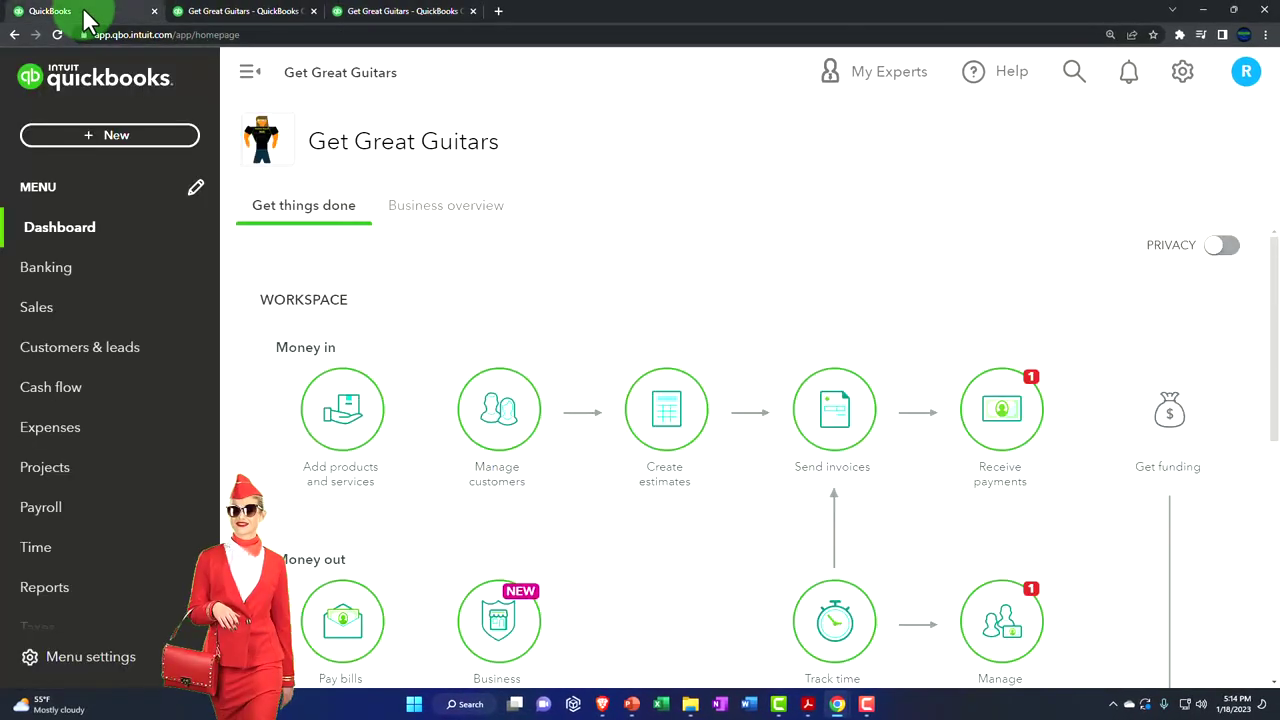
scroll(113, 313, "down", 5)
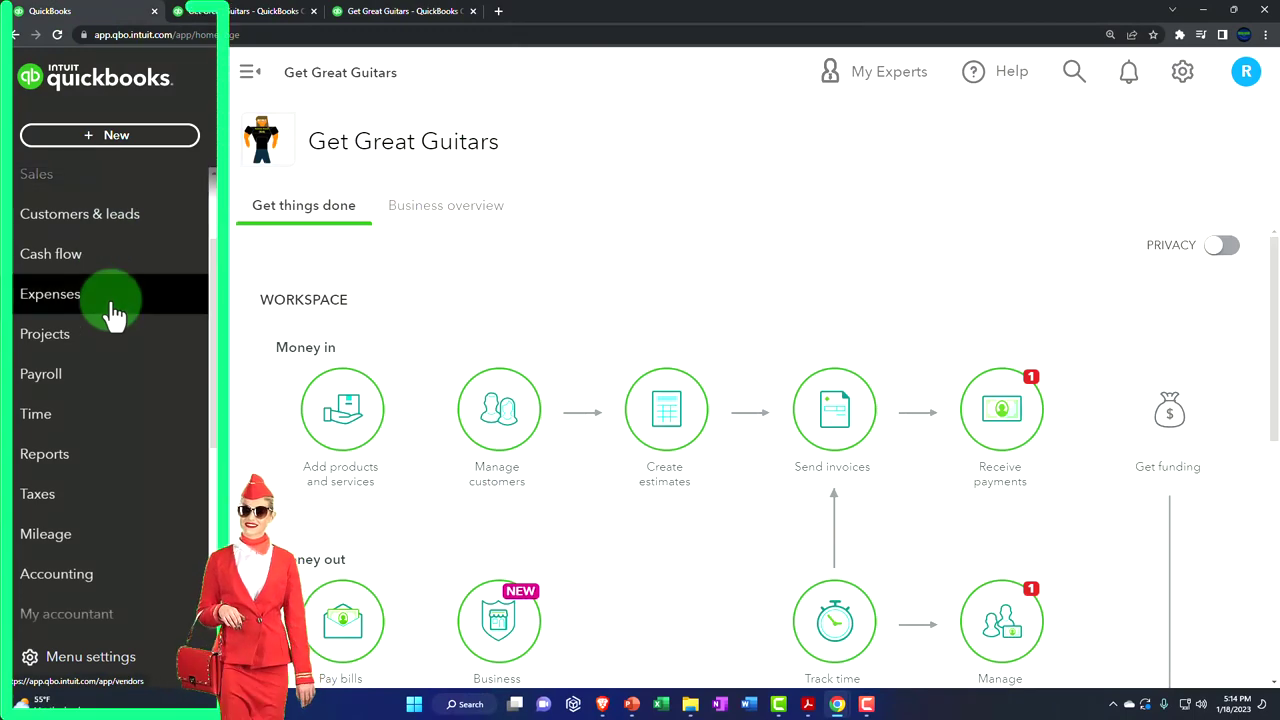
left_click(88, 447)
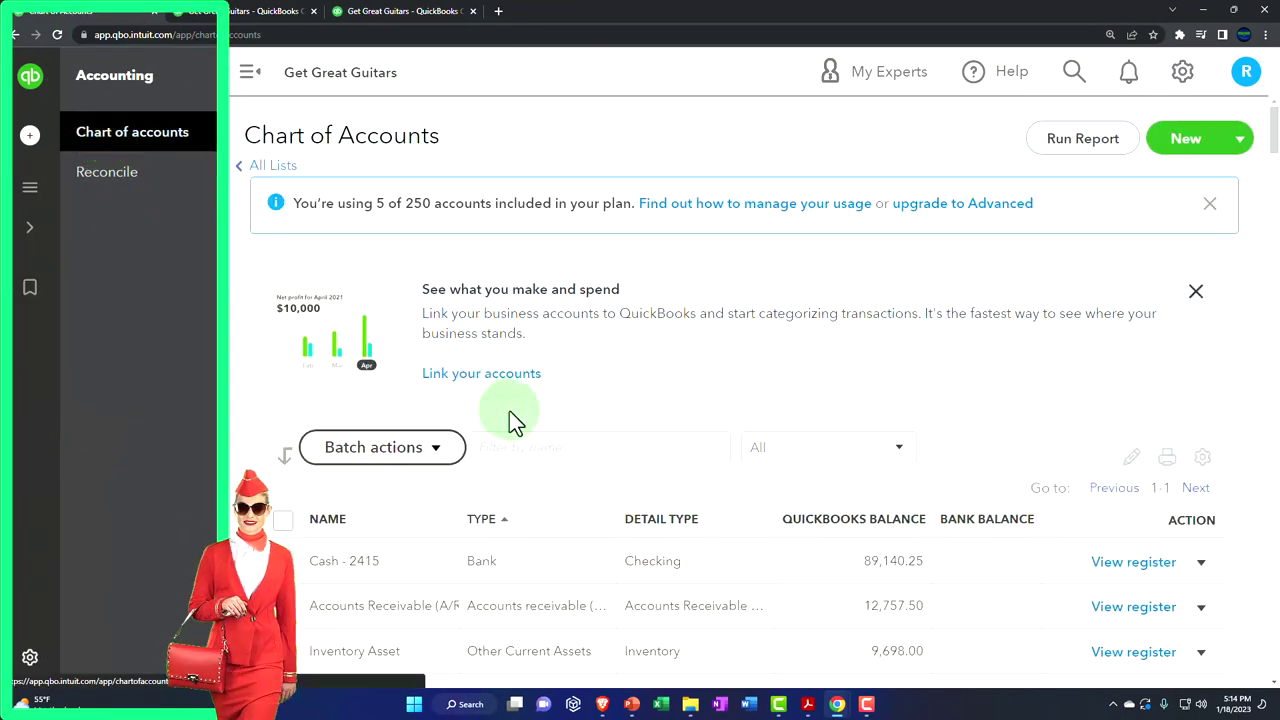
scroll(514, 423, "down", 5)
left_click(246, 74)
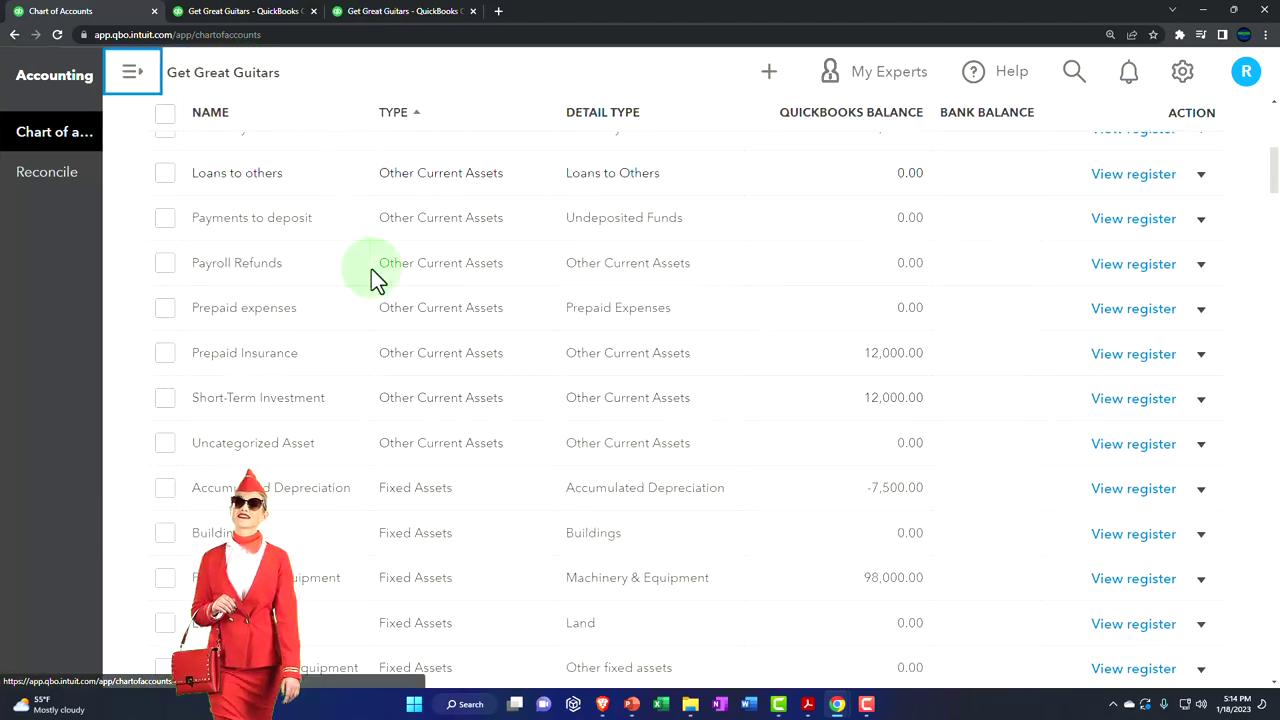
Examine the payroll liability accounts and the Taxes and Wages sub-accounts under Payroll expenses in the Chart of Accounts
scroll(381, 418, "down", 12)
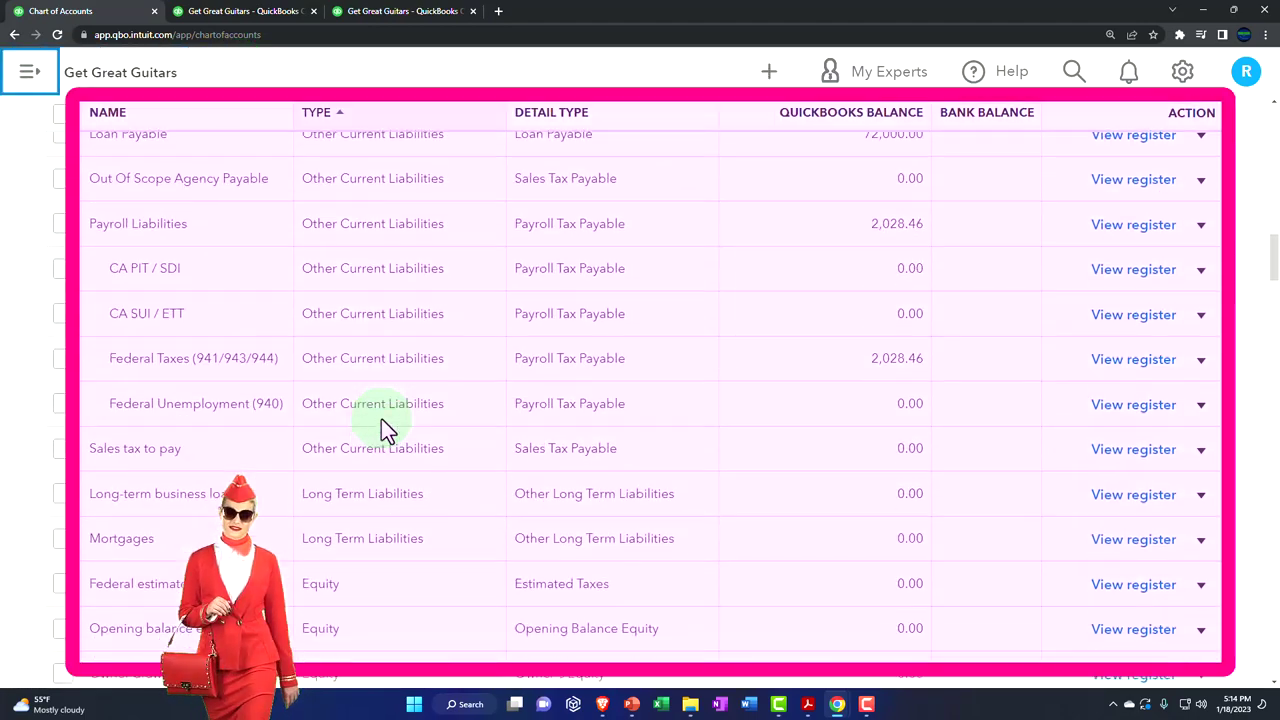
scroll(381, 418, "down", 2)
scroll(409, 486, "down", 3)
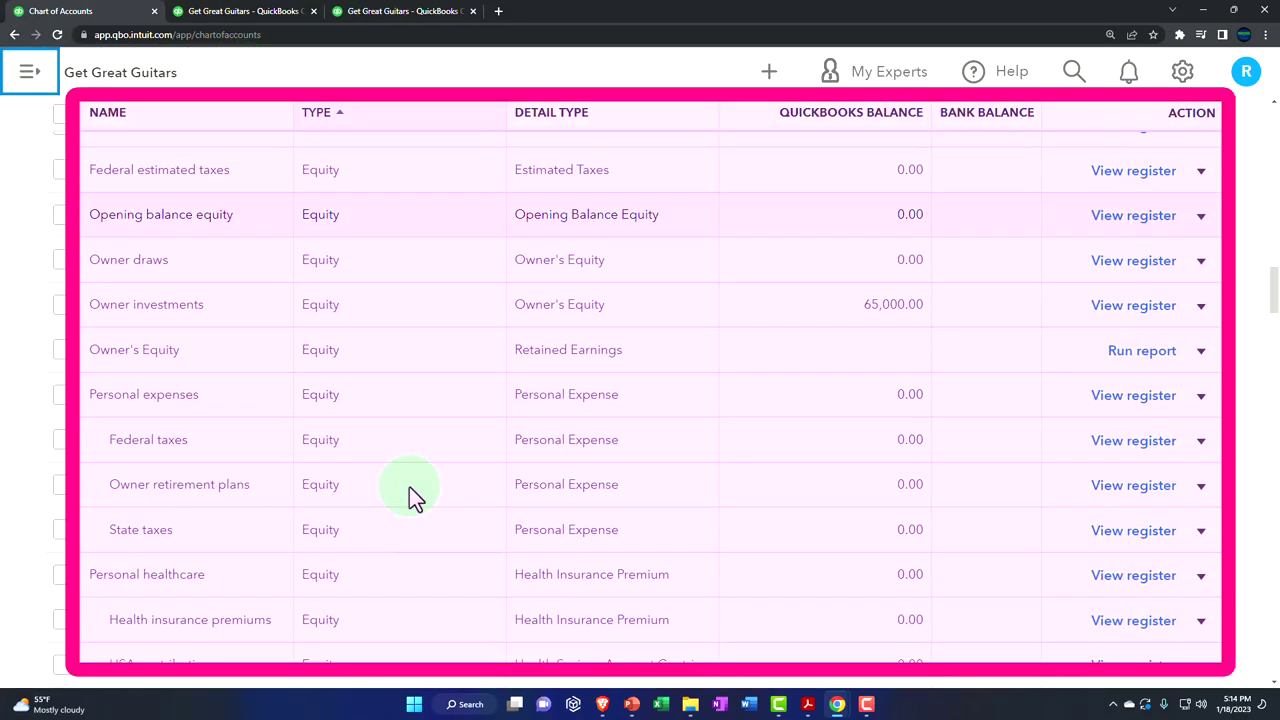
scroll(409, 488, "down", 10)
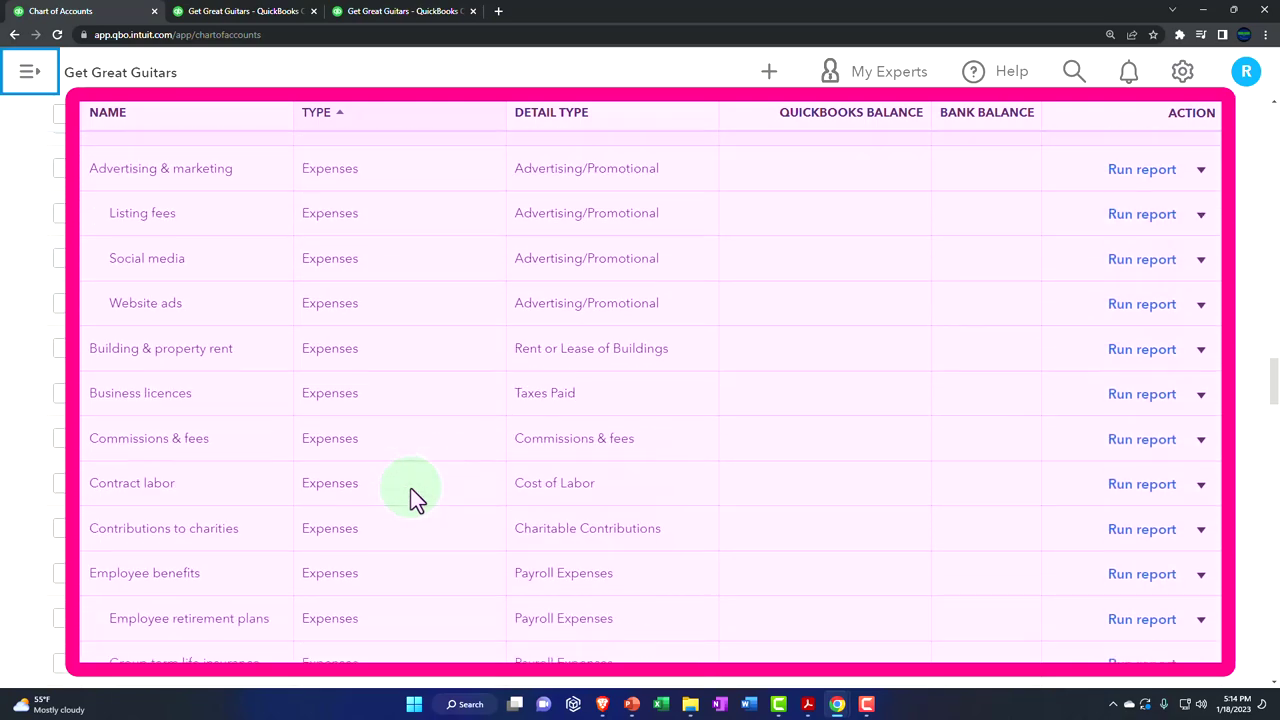
scroll(416, 500, "down", 3)
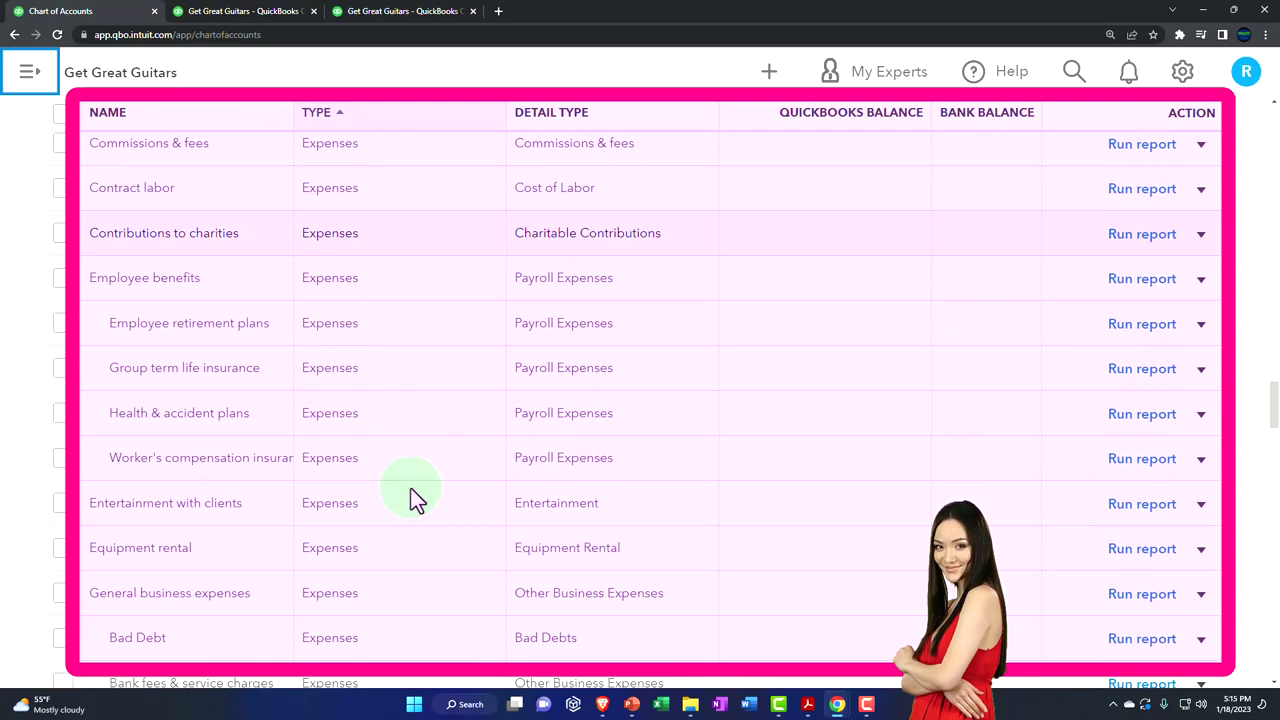
scroll(416, 500, "down", 5)
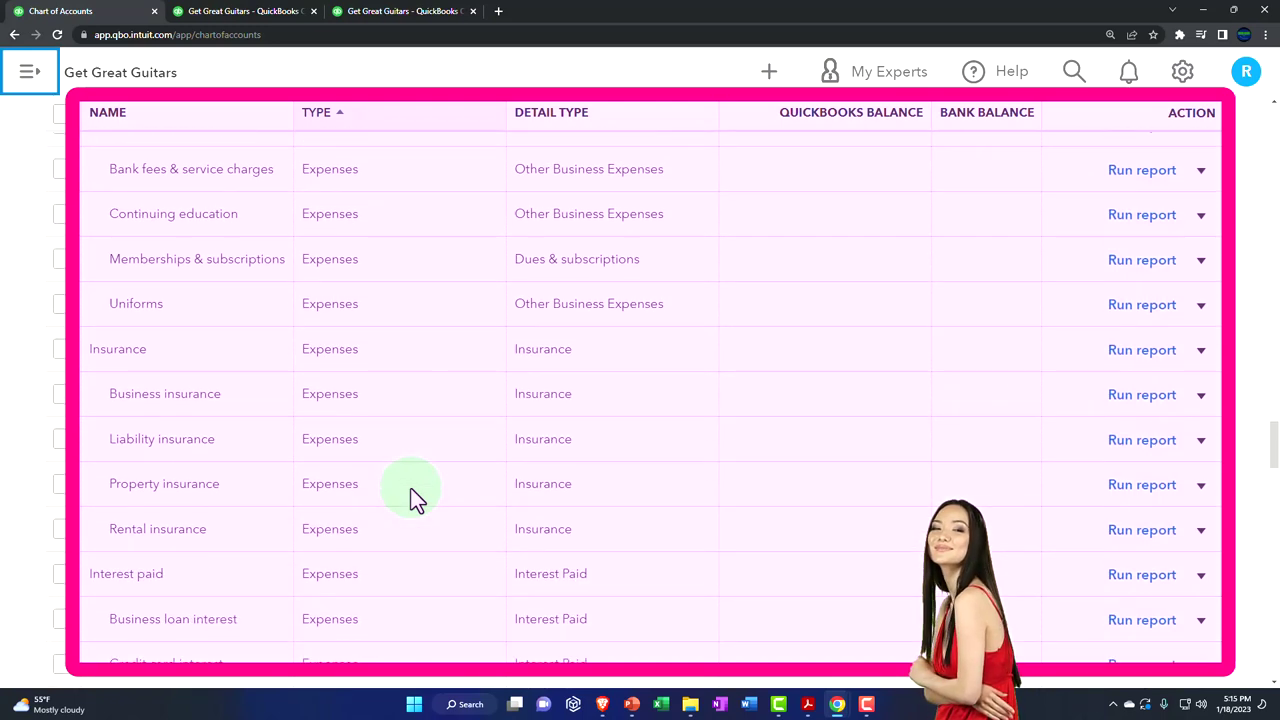
scroll(416, 500, "down", 3)
scroll(416, 500, "down", 10)
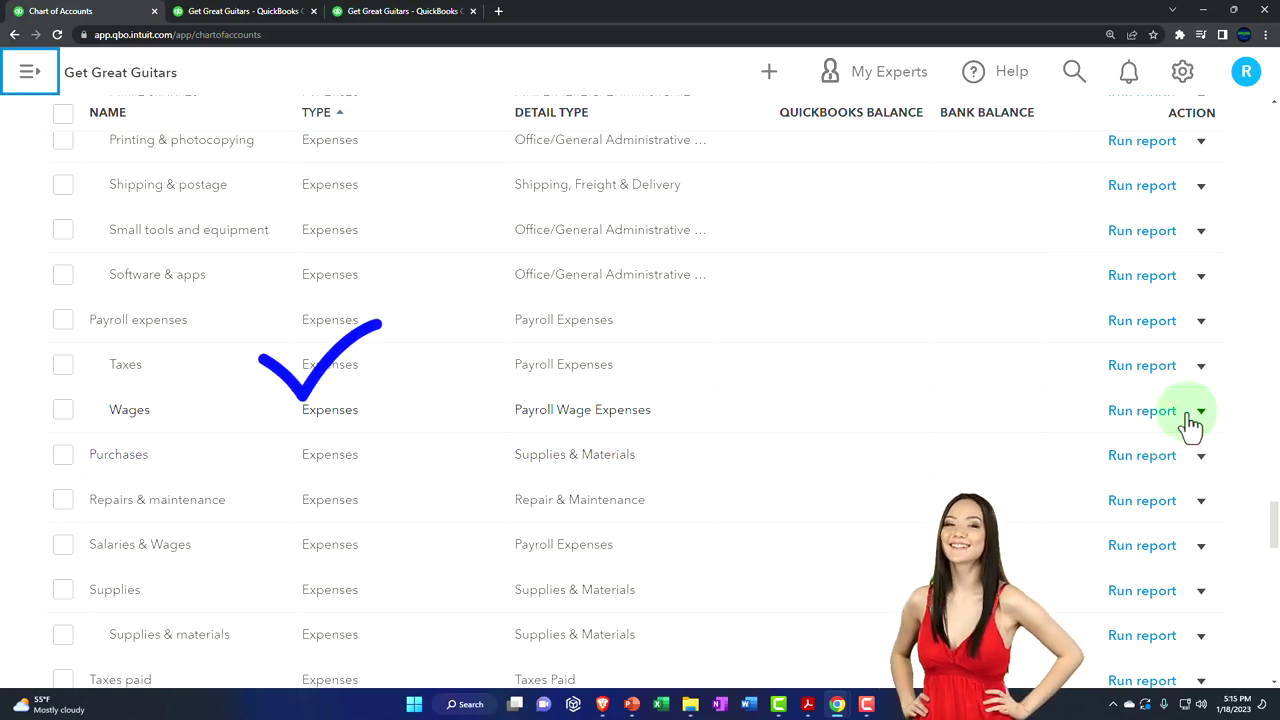
left_click(135, 378)
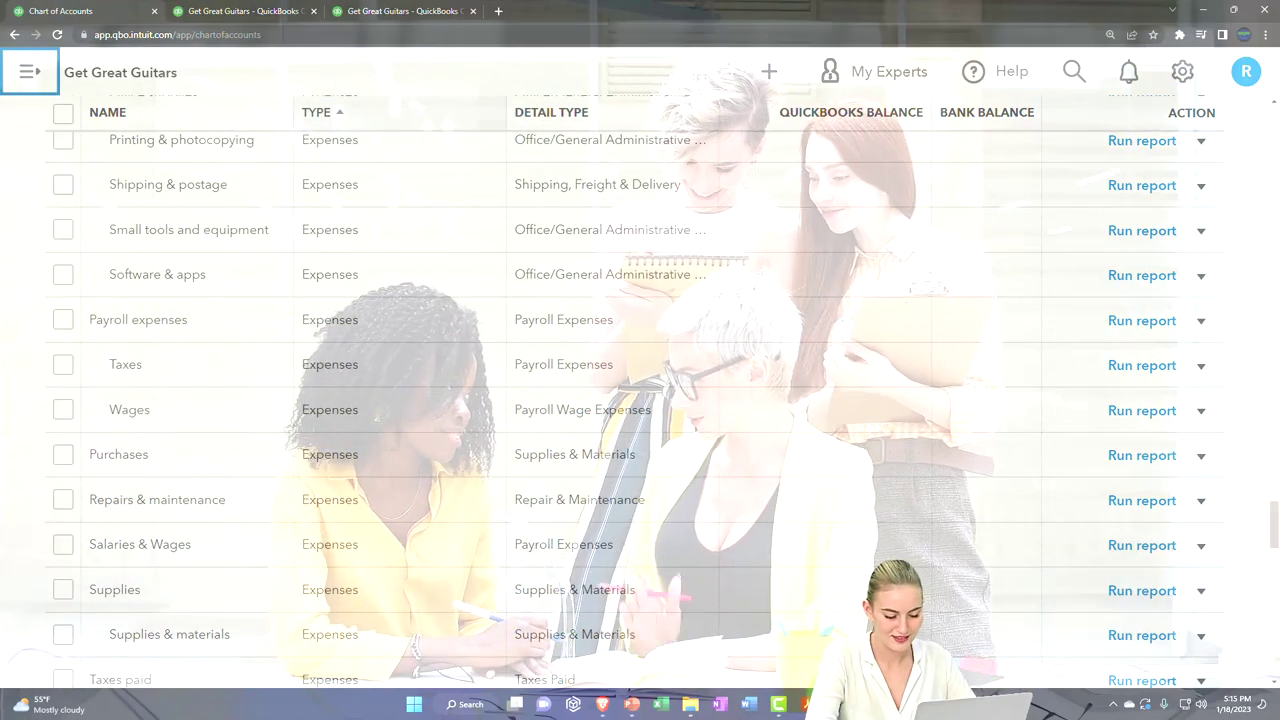
Switch to the Sample Company window, open its Chart of Accounts, and minimize that window to return to Get Great Guitars
mouse_move(835, 704)
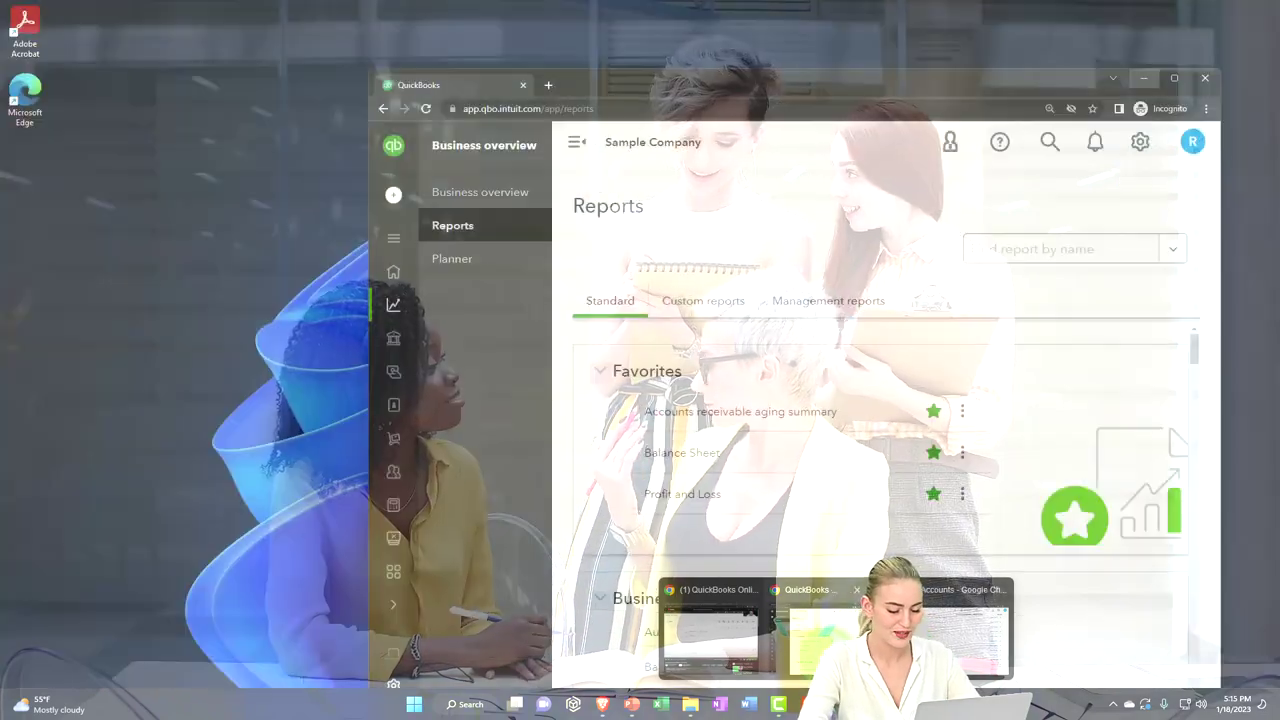
left_click(815, 630)
left_click(464, 343)
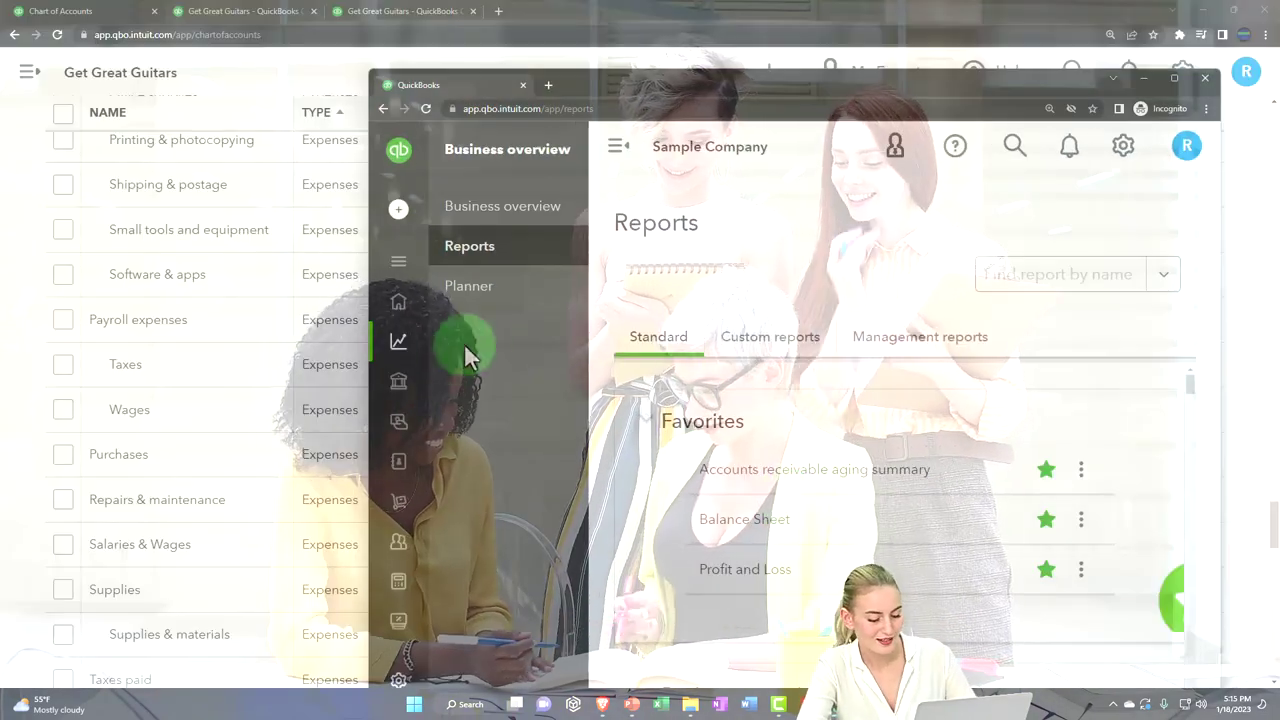
mouse_move(377, 420)
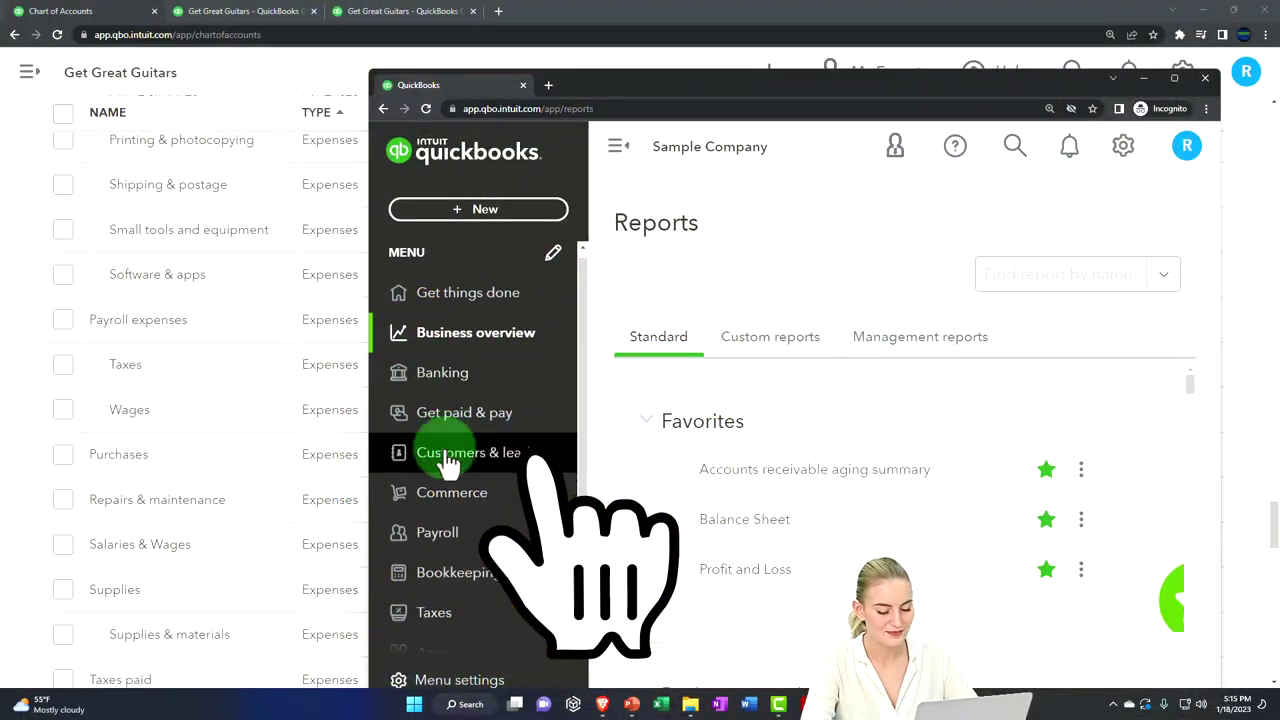
scroll(447, 462, "down", 3)
left_click(449, 451)
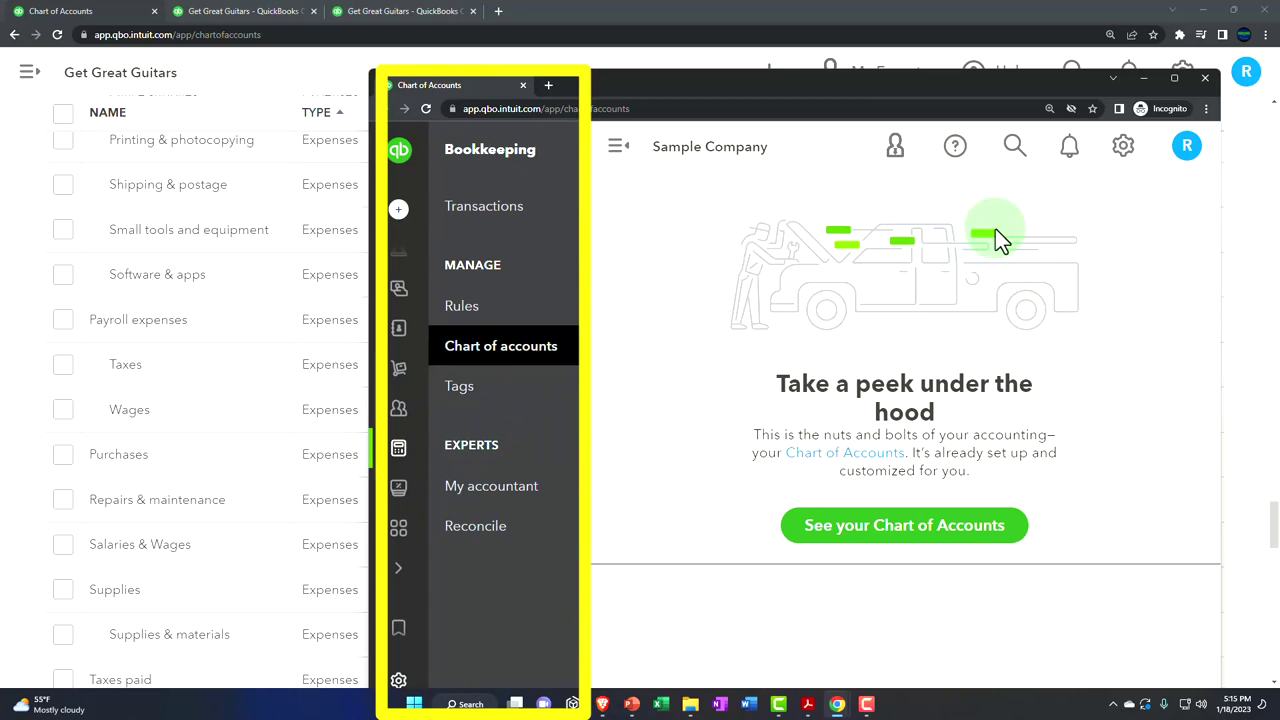
left_click(904, 525)
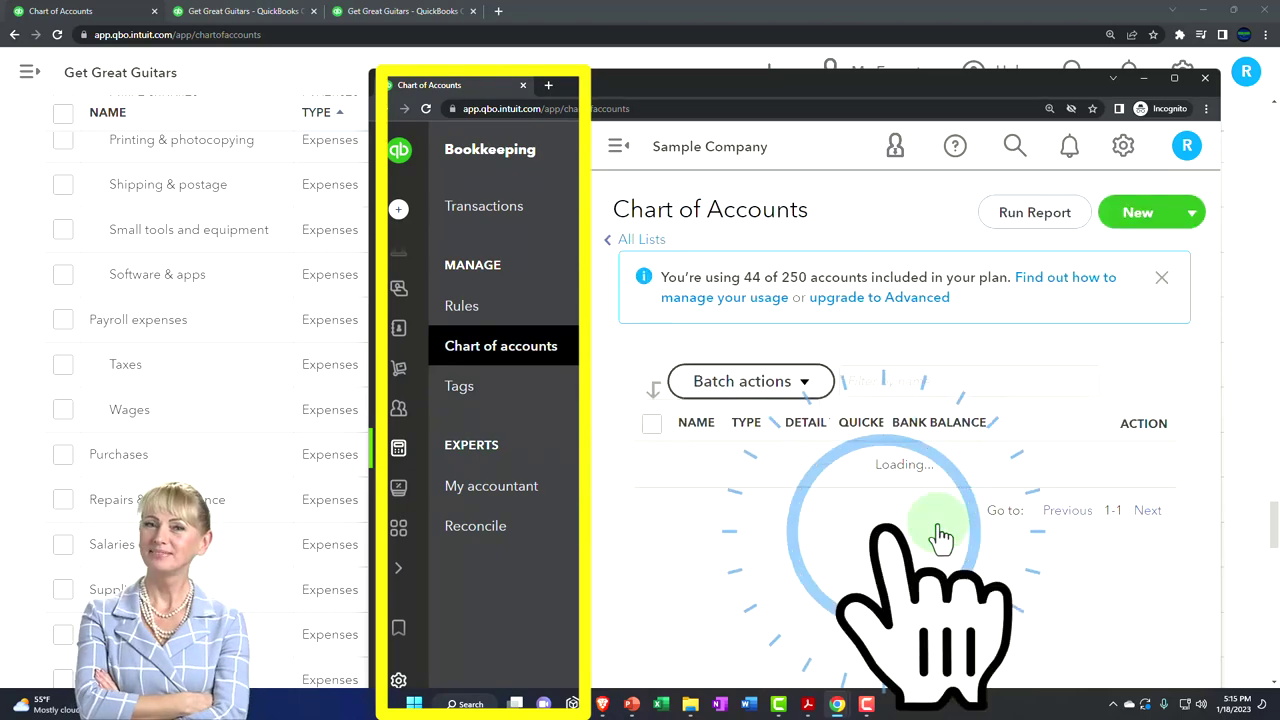
left_click(1145, 77)
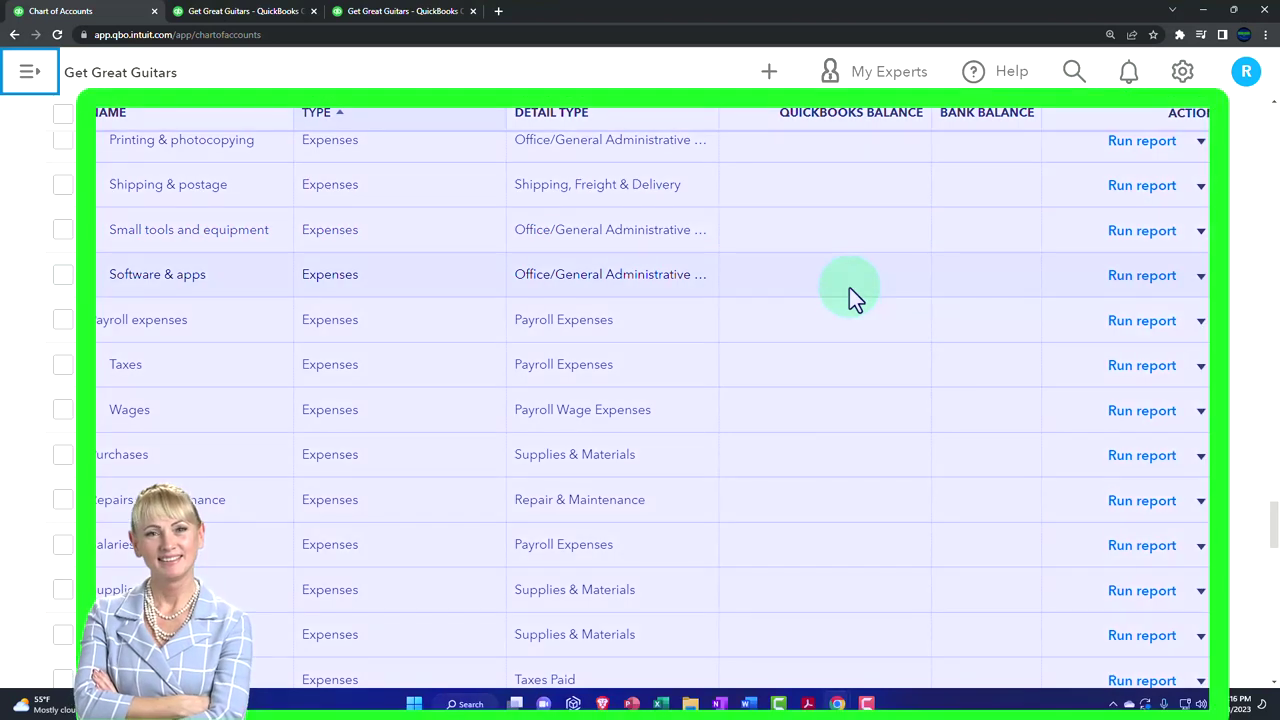